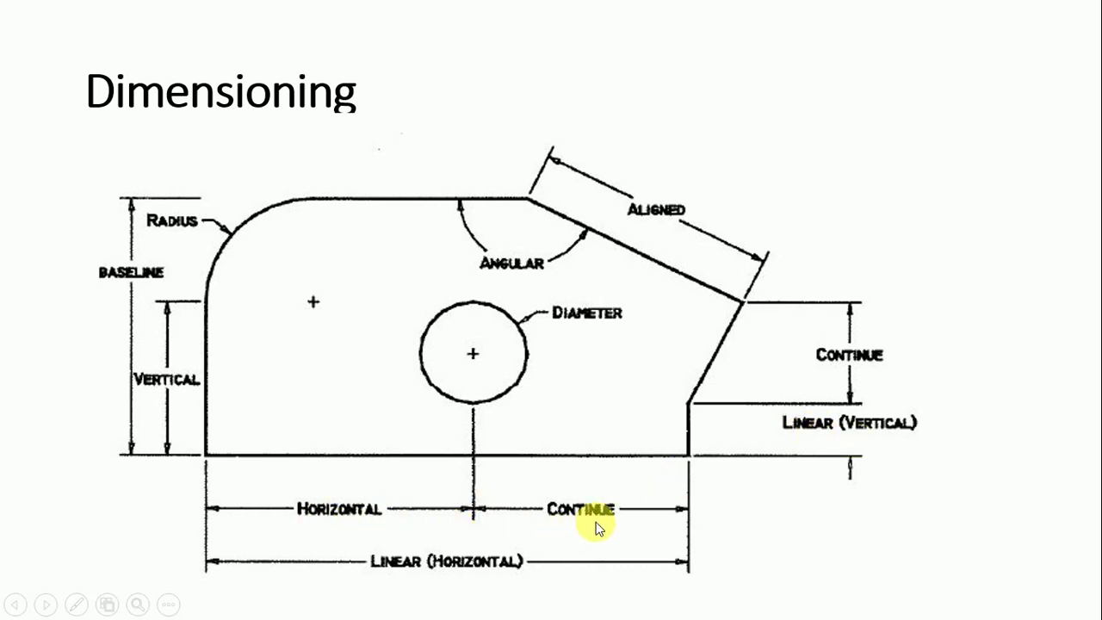
Step: Advance the slides to 'Types of Dimensions', then return to AutoCAD and start LINE (L)
left_click(445, 550)
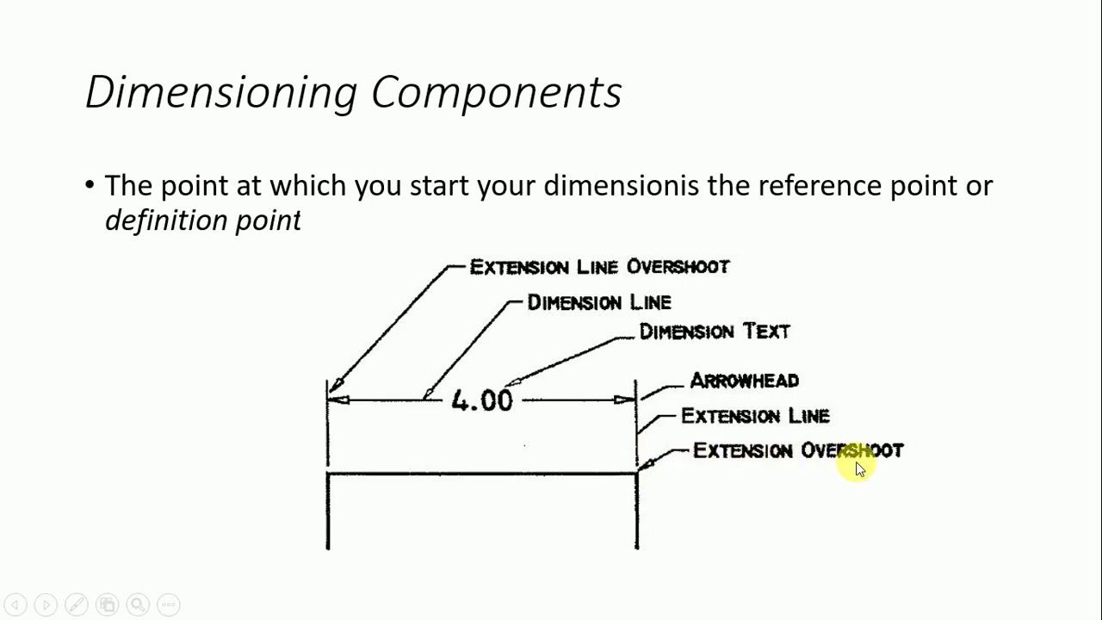
left_click(652, 488)
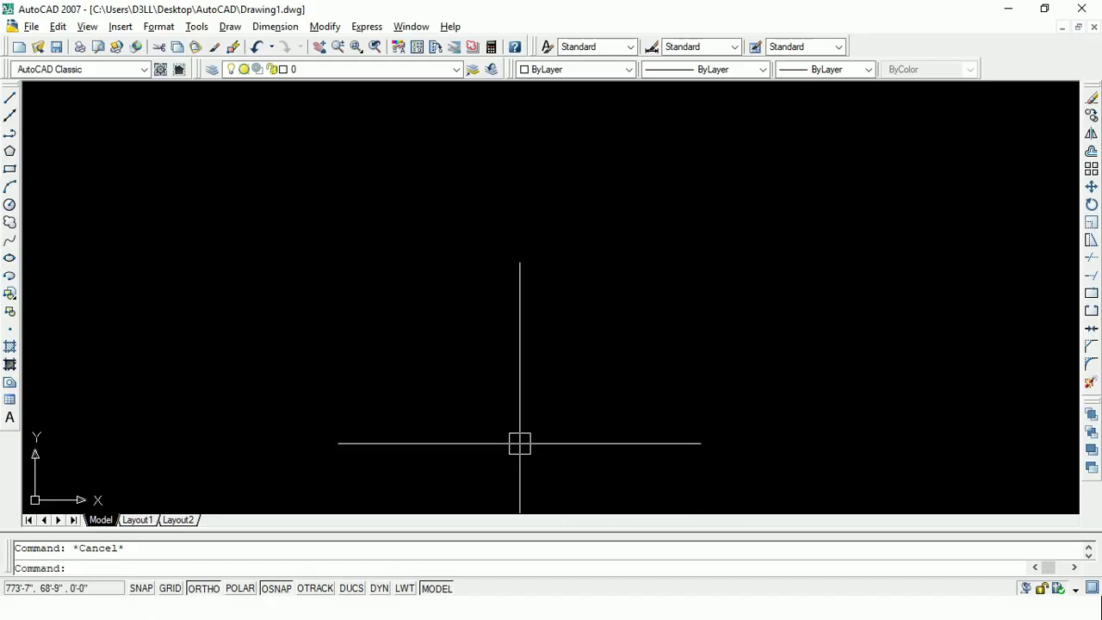
type("L")
key("Return")
Step: Draw a horizontal line 100 units long
left_click(323, 404)
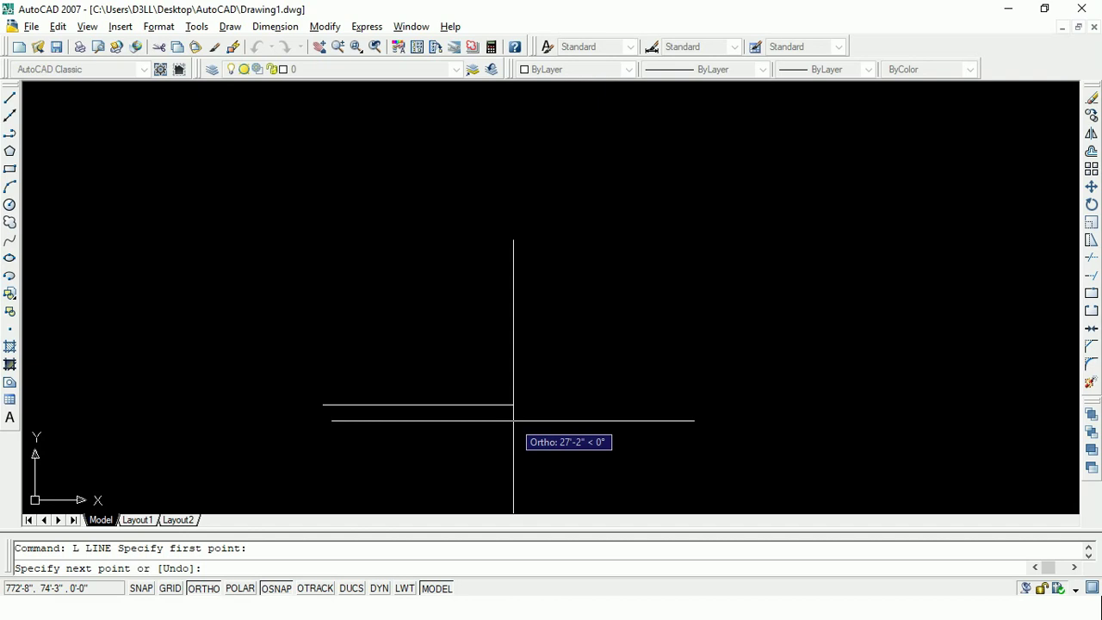
type("20")
key("BackSpace")
key("BackSpace")
type("100")
key("Return")
key("Escape")
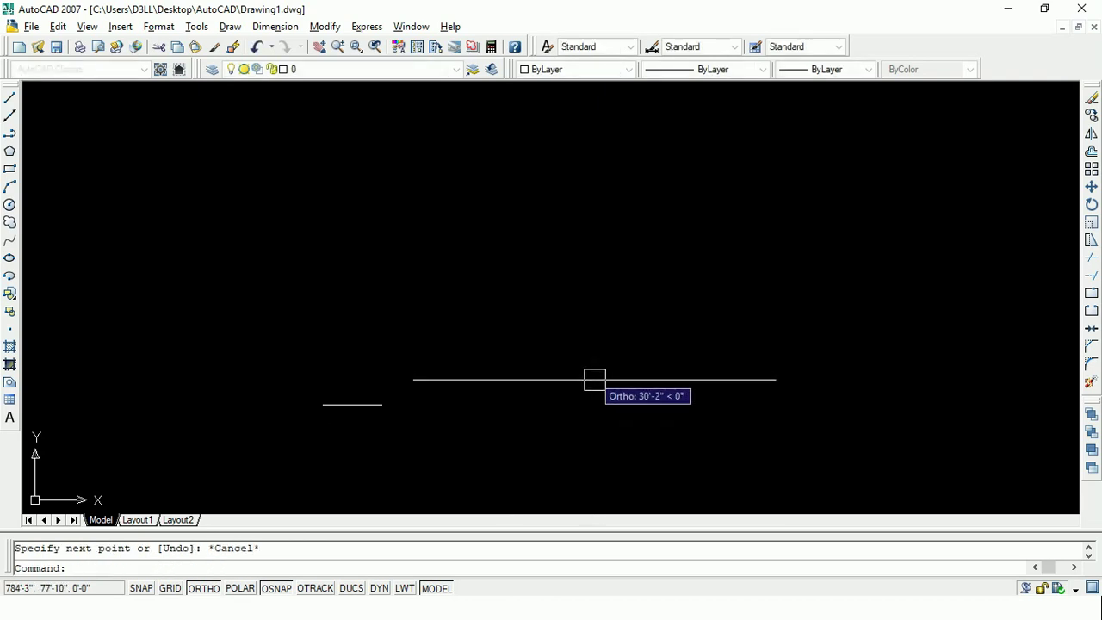
Step: Draw a separate vertical line 50 units long to the right
scroll(341, 411, "up", 6)
scroll(337, 411, "up", 3)
mouse_move(360, 417)
middle_mouse_down()
mouse_move(402, 439)
mouse_move(355, 374)
middle_mouse_up()
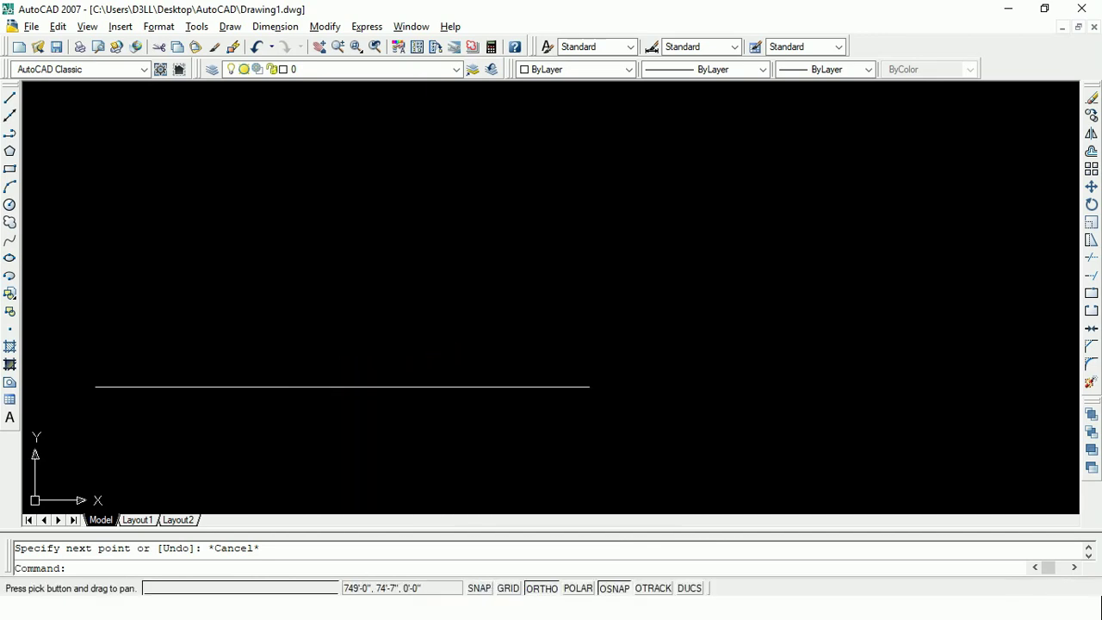
type("l")
key("Return")
left_click(764, 379)
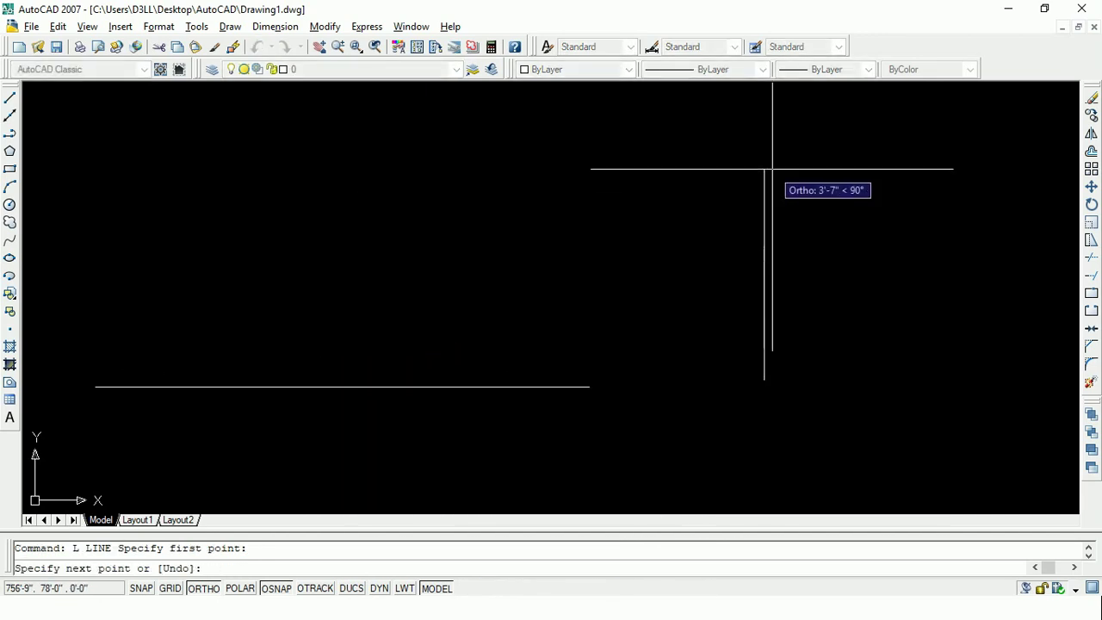
type("50")
key("Return")
key("Escape")
middle_click_drag(615, 273, 619, 318)
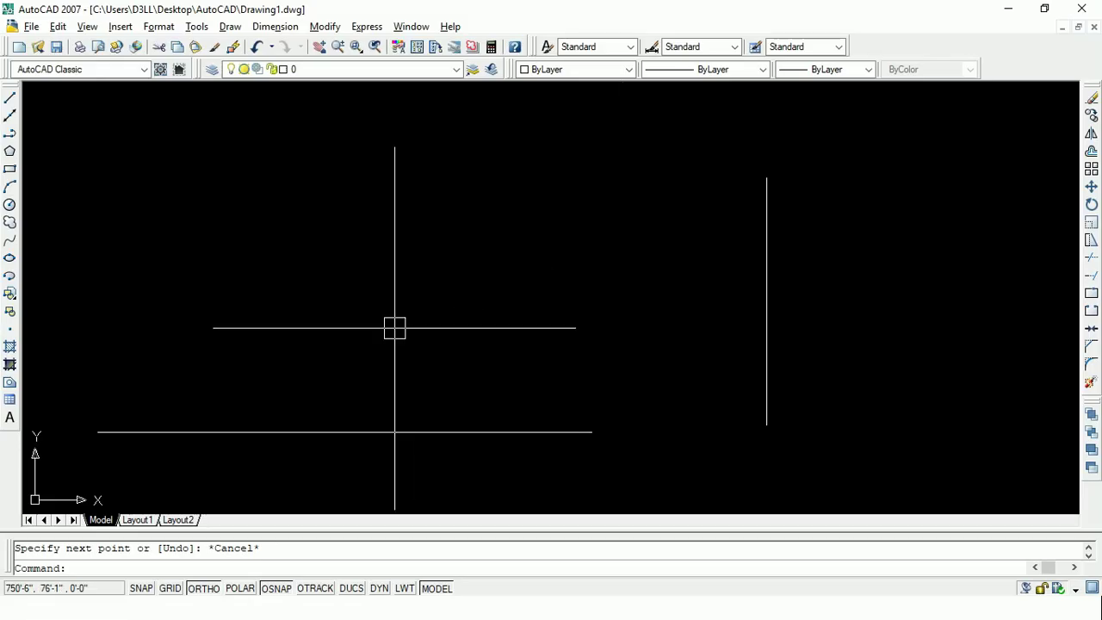
Step: Back in AutoCAD after the dli slide, cancel any pending command
key("Escape")
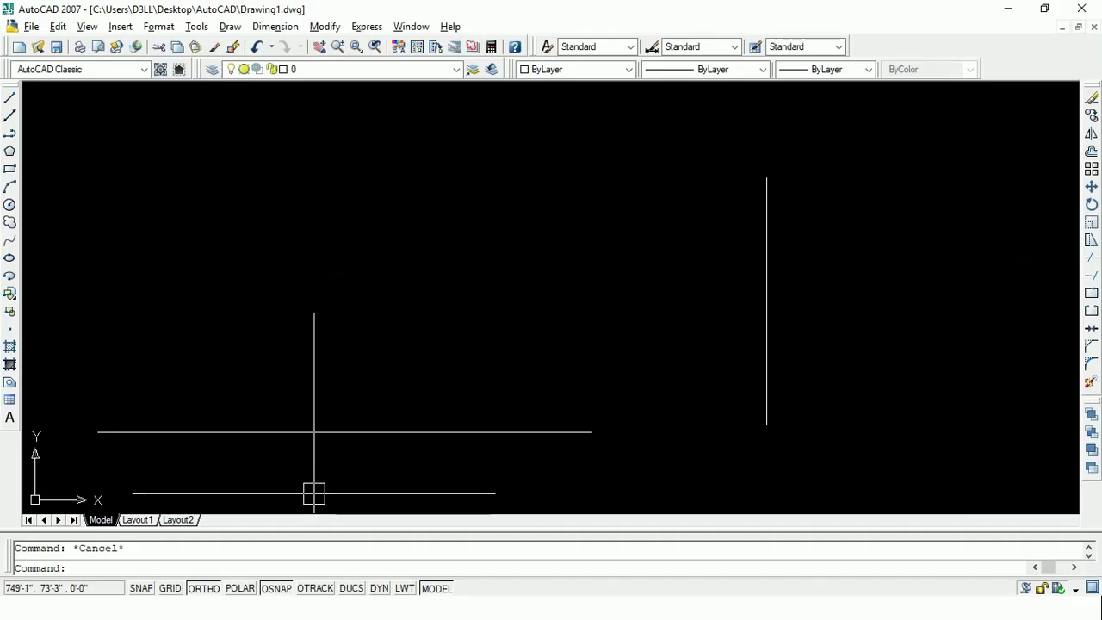
Step: Place an 8'-4" DLI linear dimension above the 100-unit horizontal line
type("DLI")
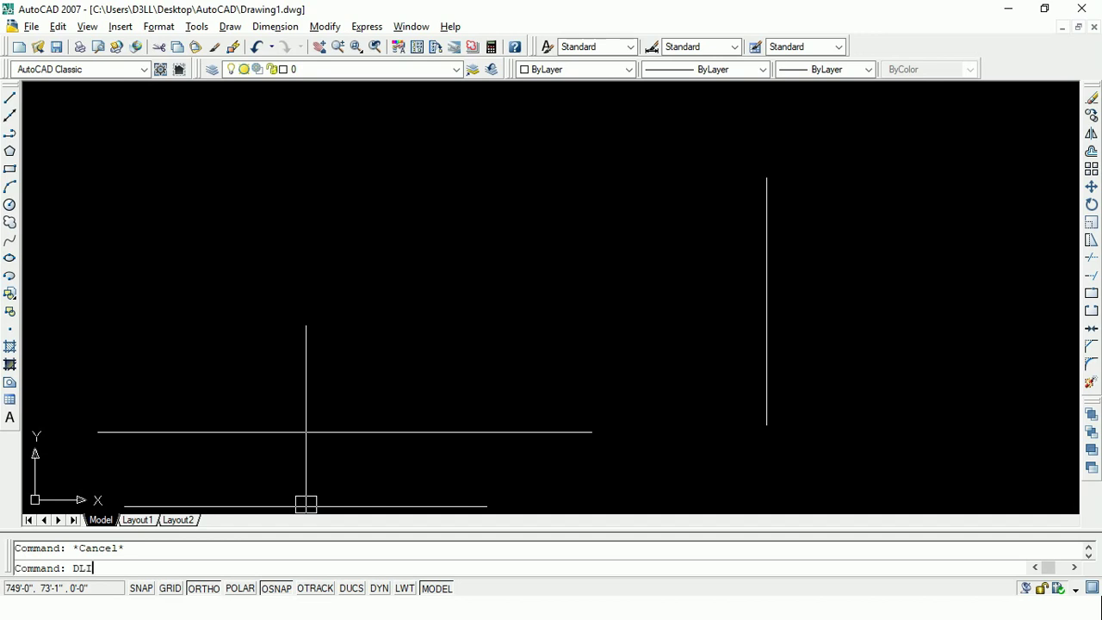
key("Return")
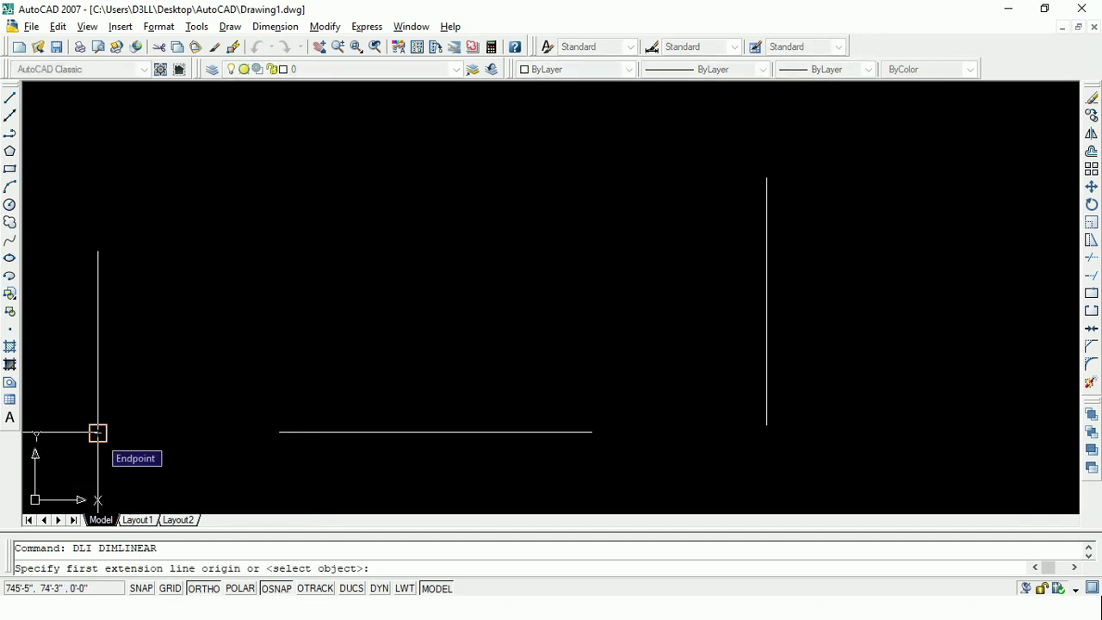
left_click(97, 432)
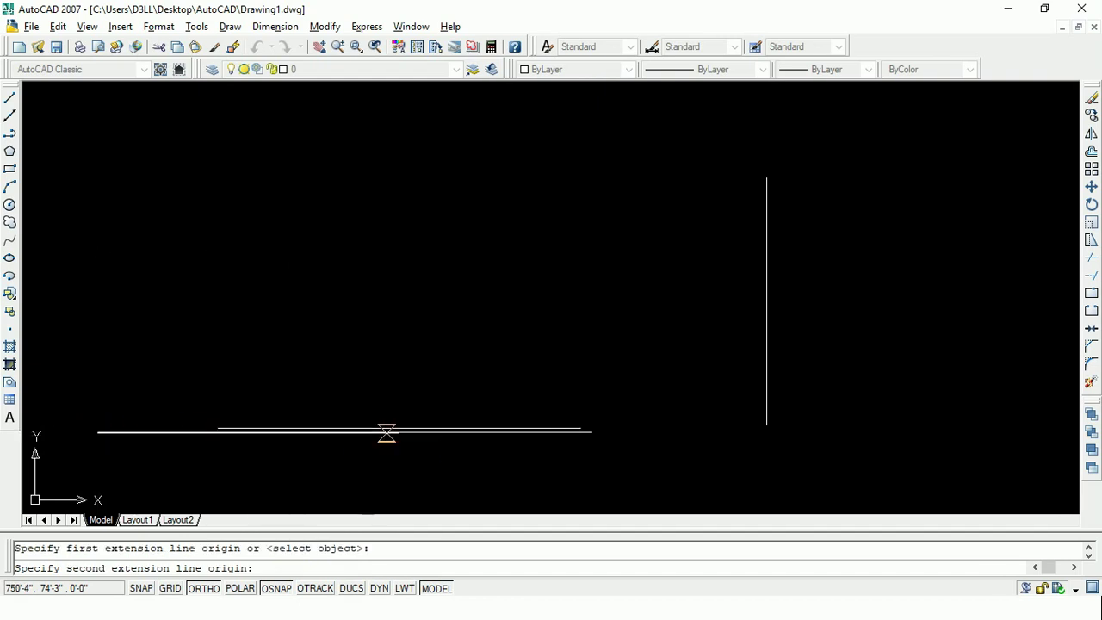
left_click(591, 433)
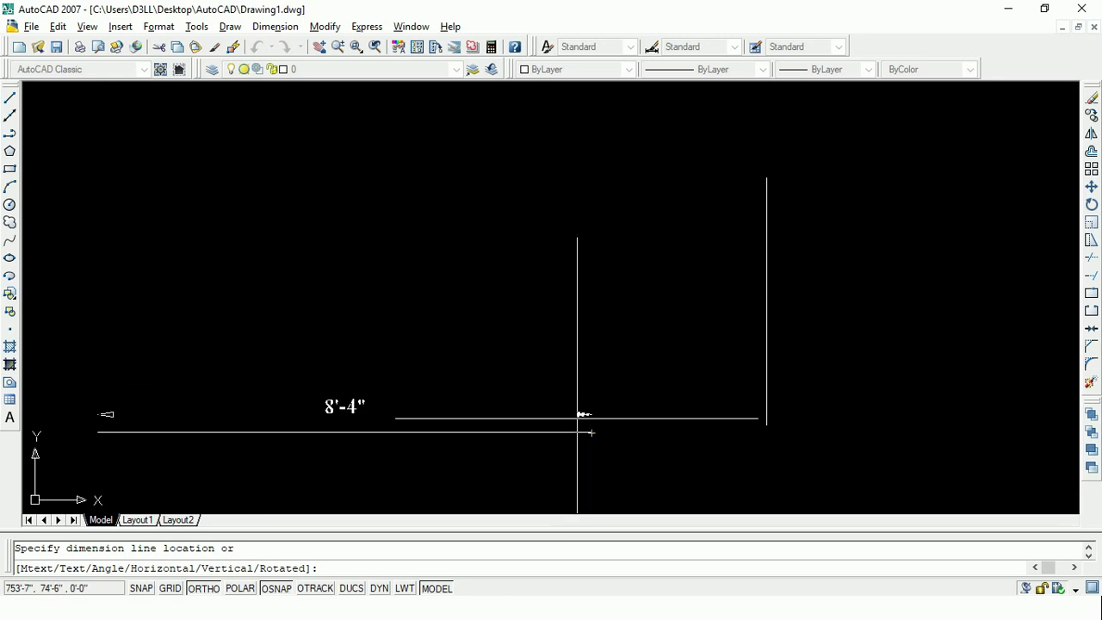
left_click(582, 372)
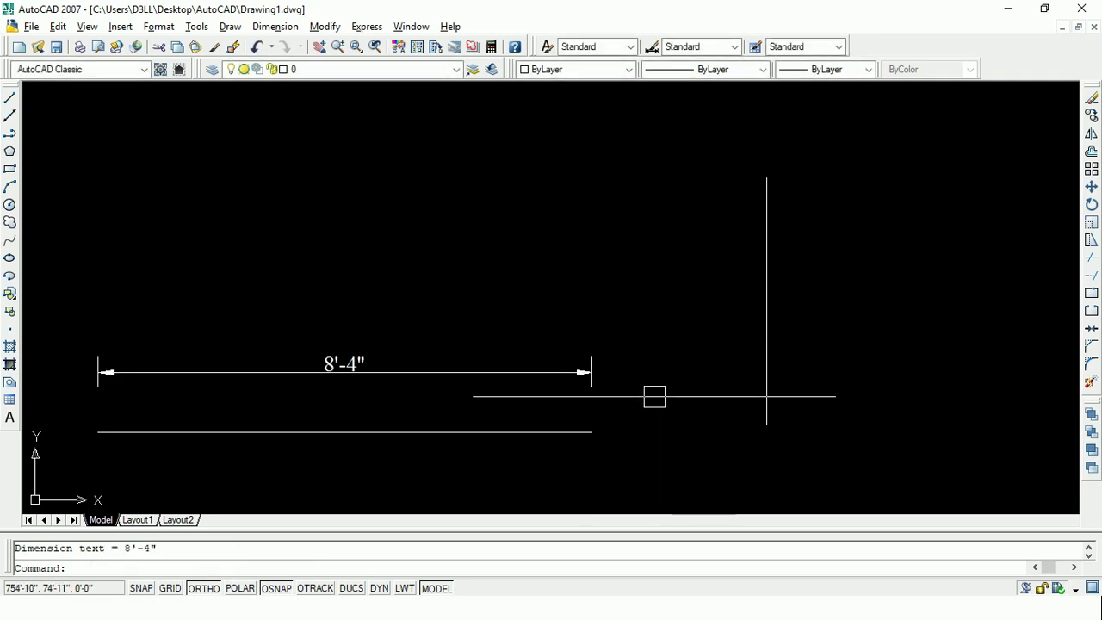
scroll(343, 388, "up", 3)
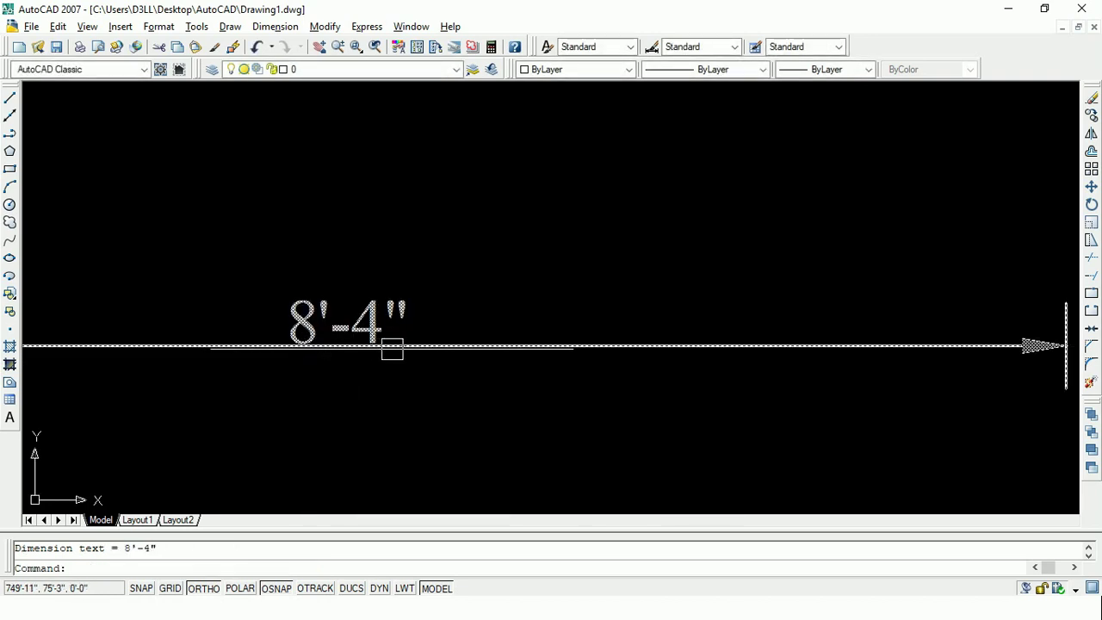
scroll(397, 349, "down", 3)
scroll(463, 398, "up", 2)
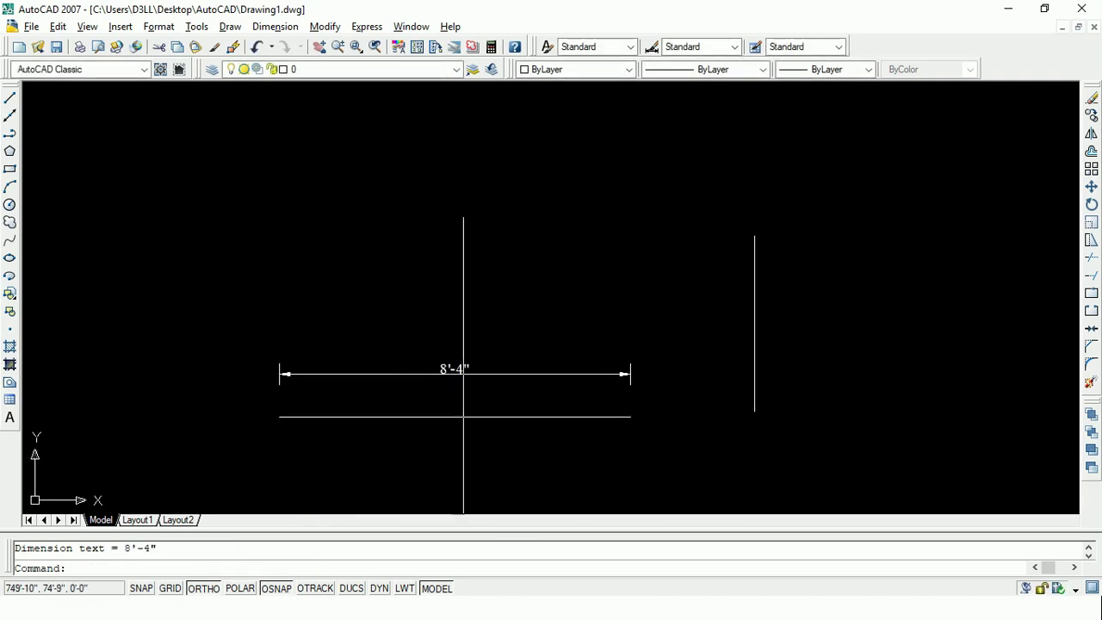
scroll(434, 379, "up", 2)
key("Escape")
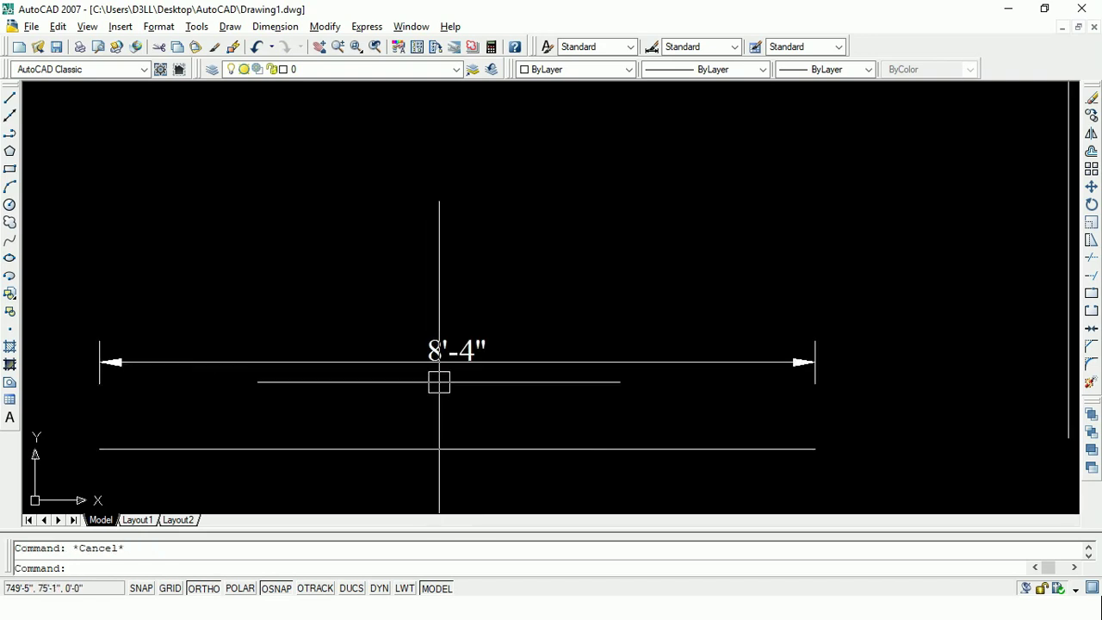
type("l")
key("Return")
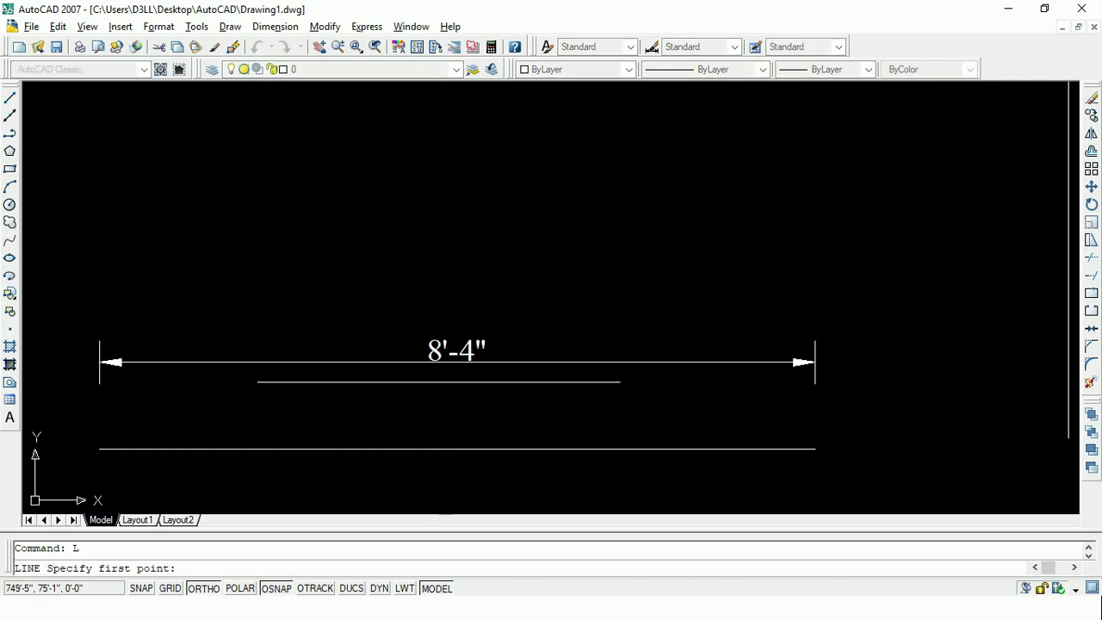
Step: Draw a 7'-8" horizontal line starting above the first dimension's left end
left_click(99, 244)
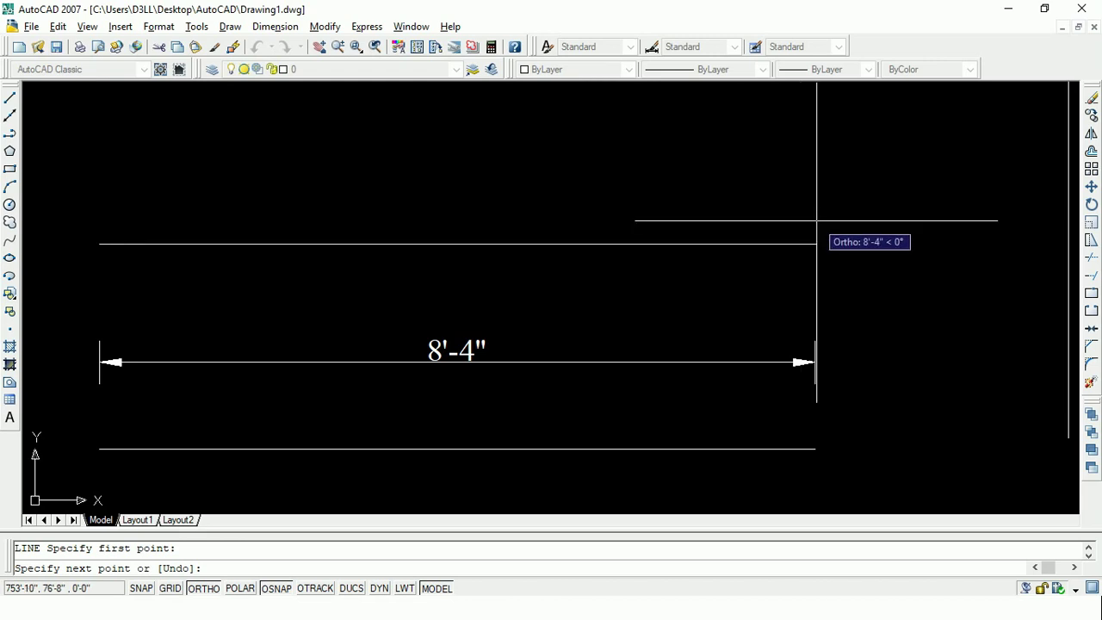
type("7")
type("'")
key("Return")
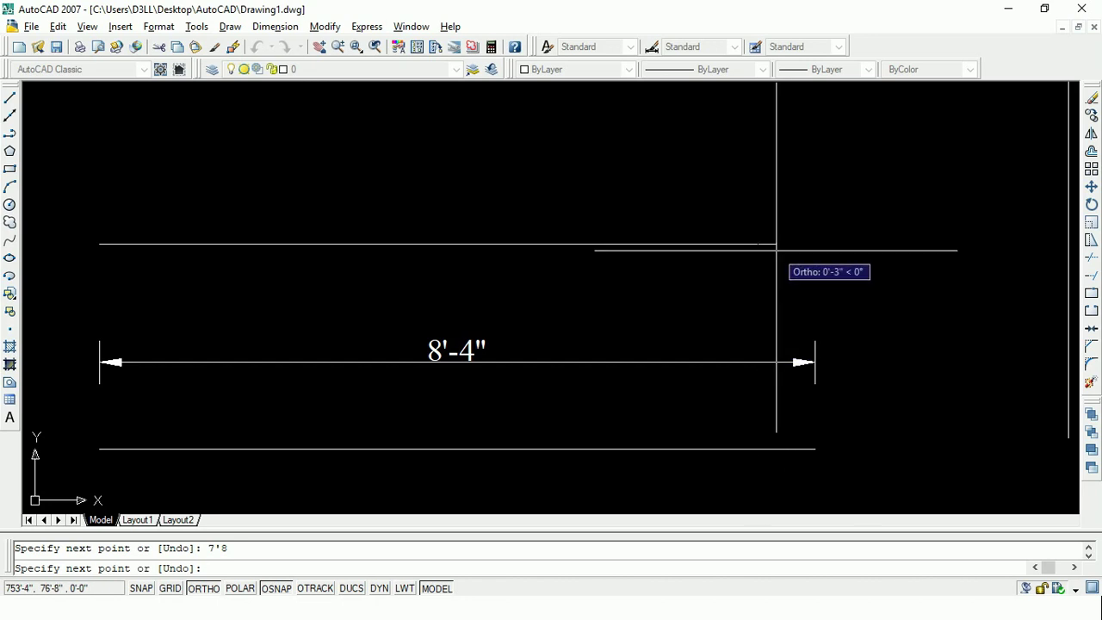
key("Escape")
type("DLI")
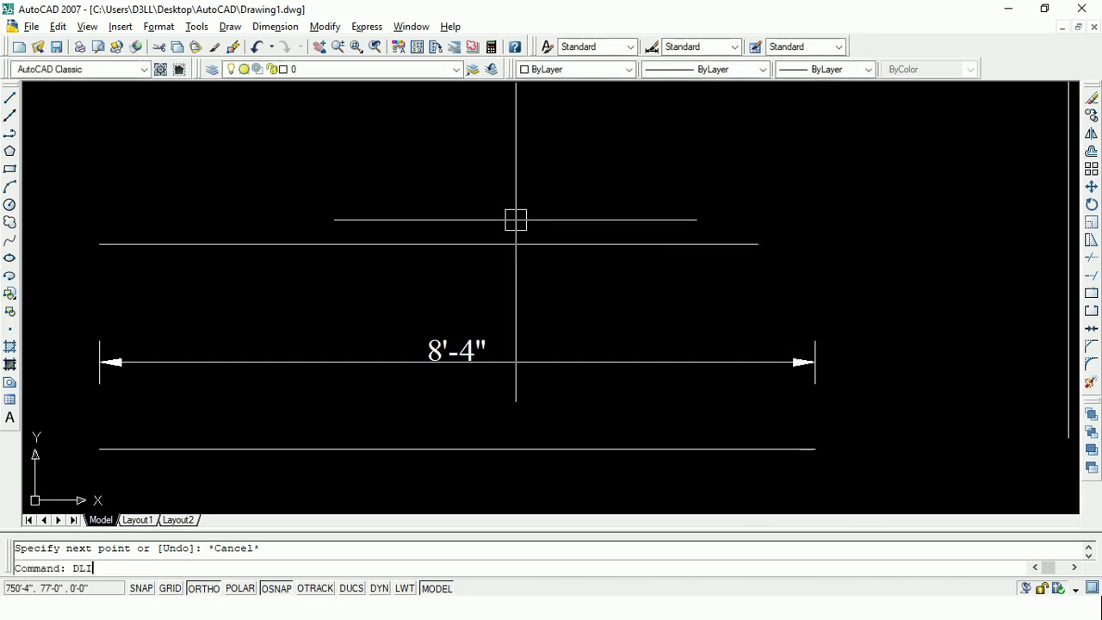
Step: Dimension the new line with a 7'-8" linear dimension placed above it
key("Return")
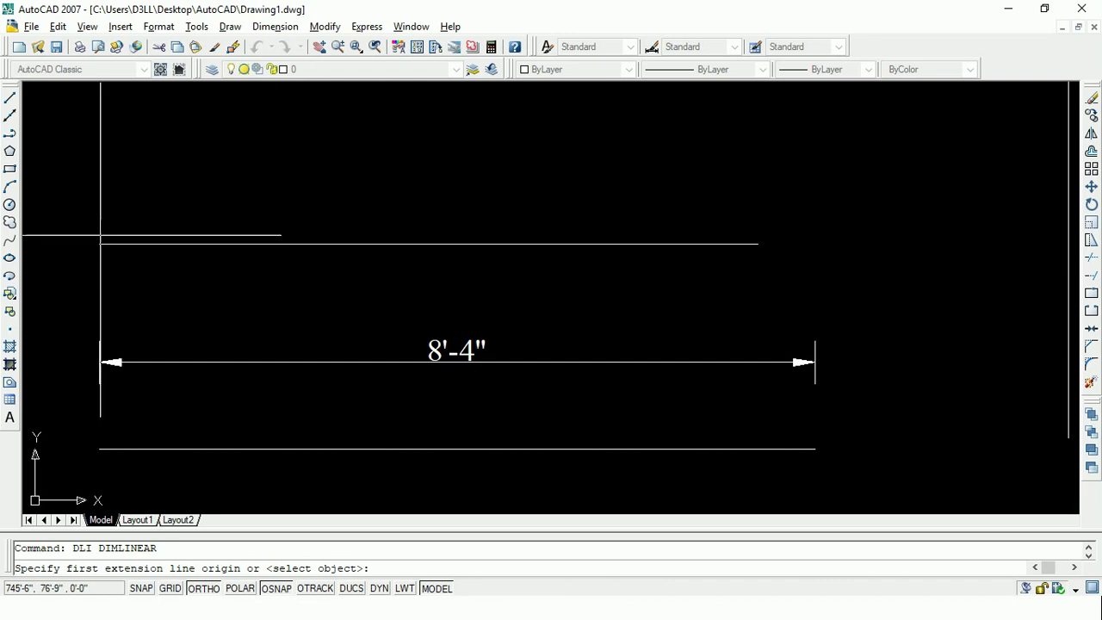
left_click(99, 244)
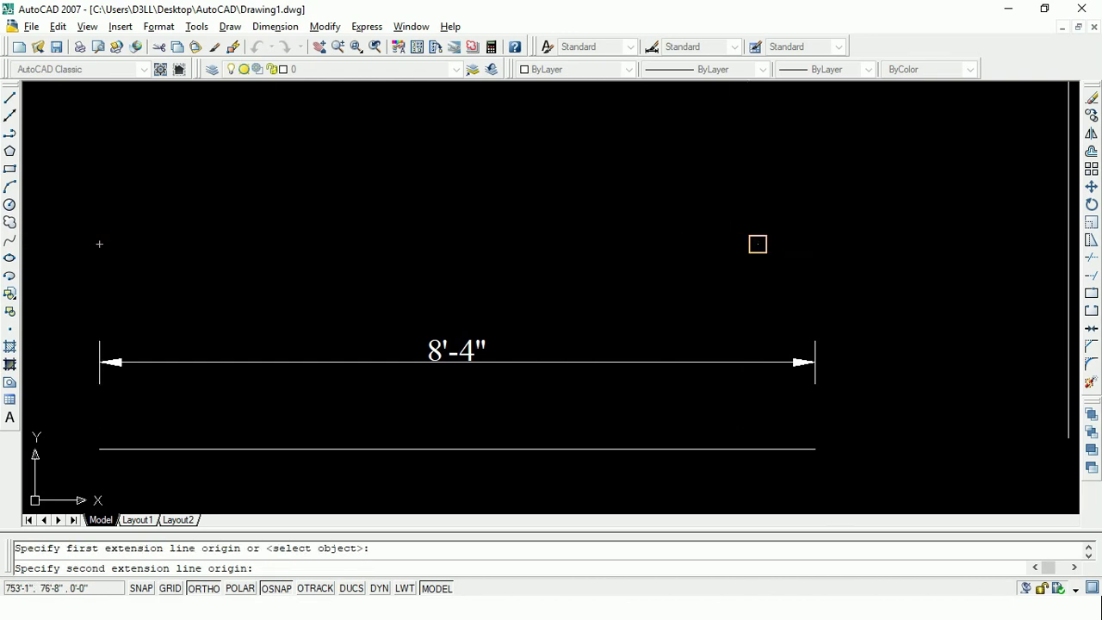
left_click(758, 244)
left_click(756, 202)
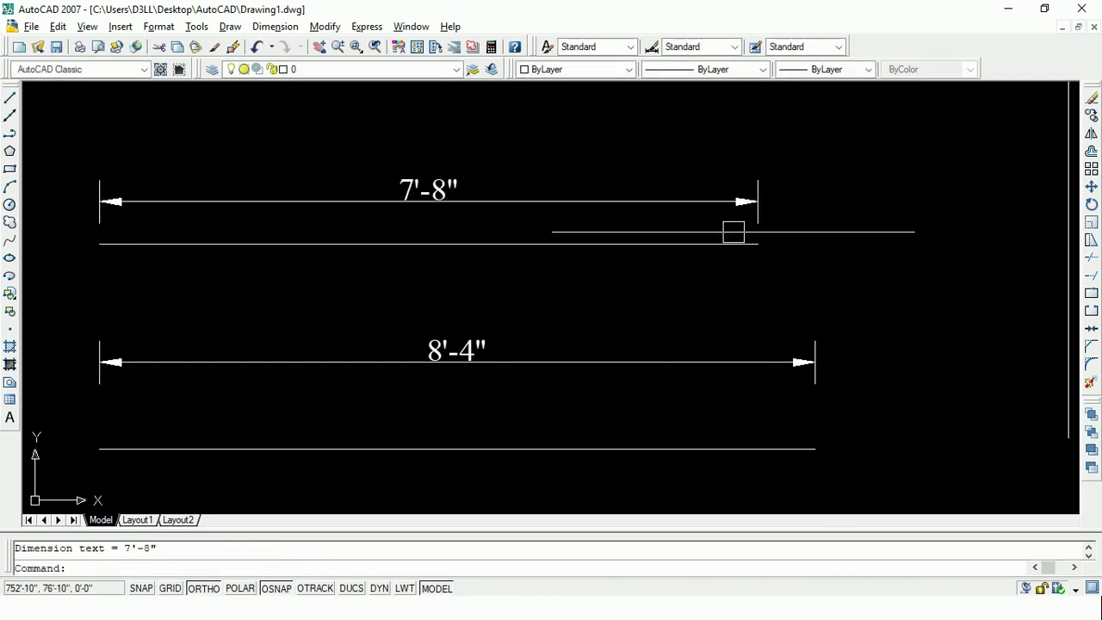
scroll(689, 251, "down", 1)
middle_click_drag(783, 265, 478, 268)
Step: Add a 4'-2" vertical linear dimension beside the 50-unit vertical line
key("Escape")
type("DLI")
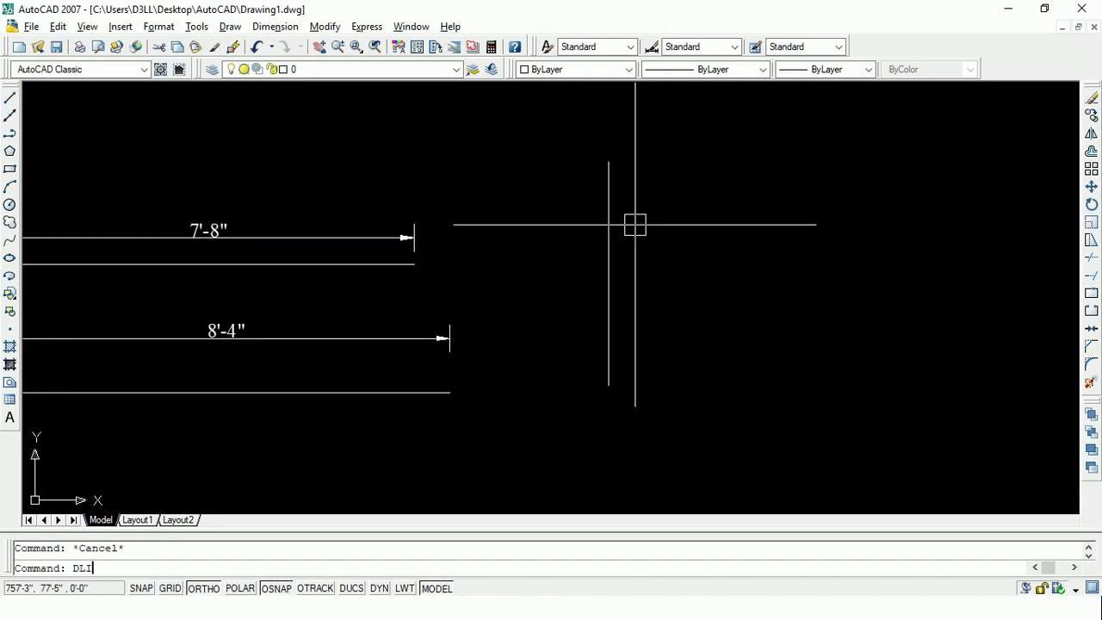
key("Return")
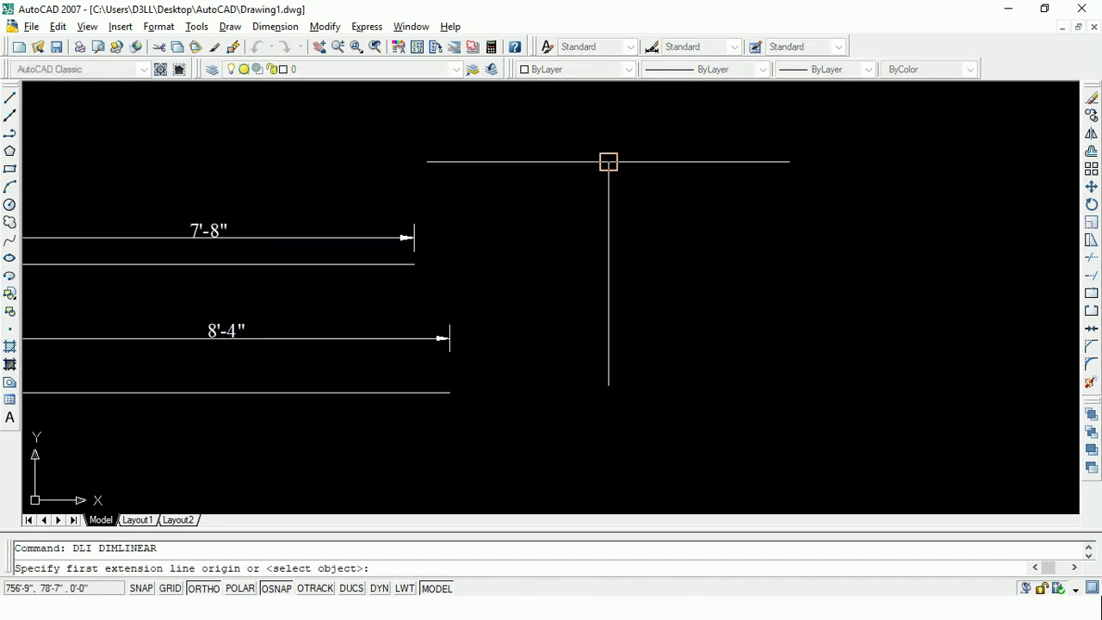
left_click(609, 159)
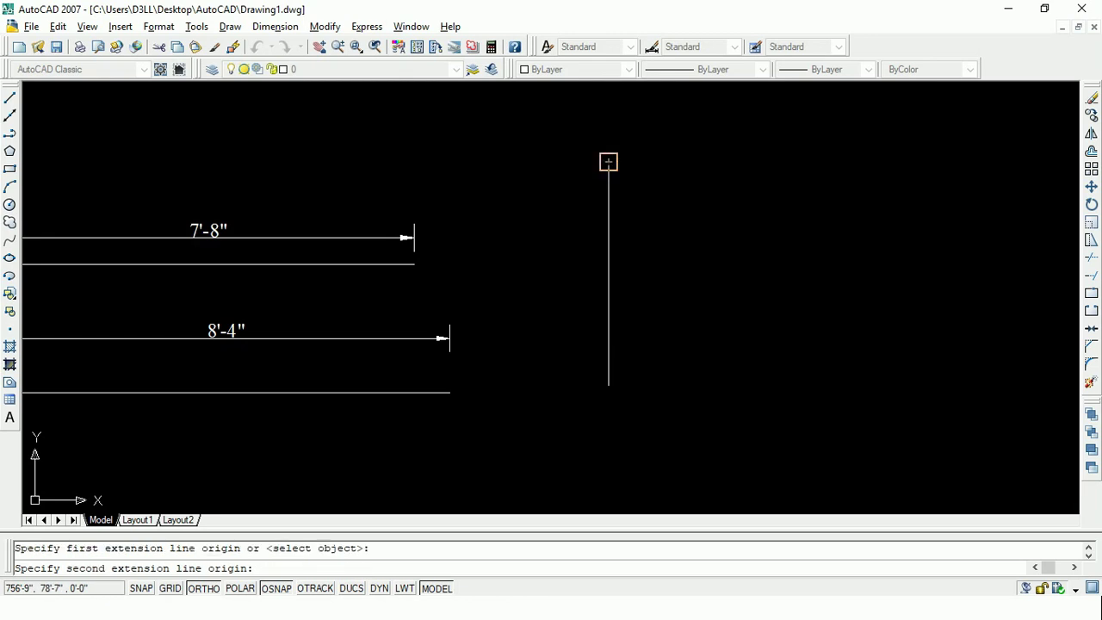
left_click(609, 386)
left_click(678, 385)
scroll(676, 274, "up", 2)
scroll(674, 297, "up", 2)
scroll(663, 296, "down", 2)
scroll(667, 284, "down", 1)
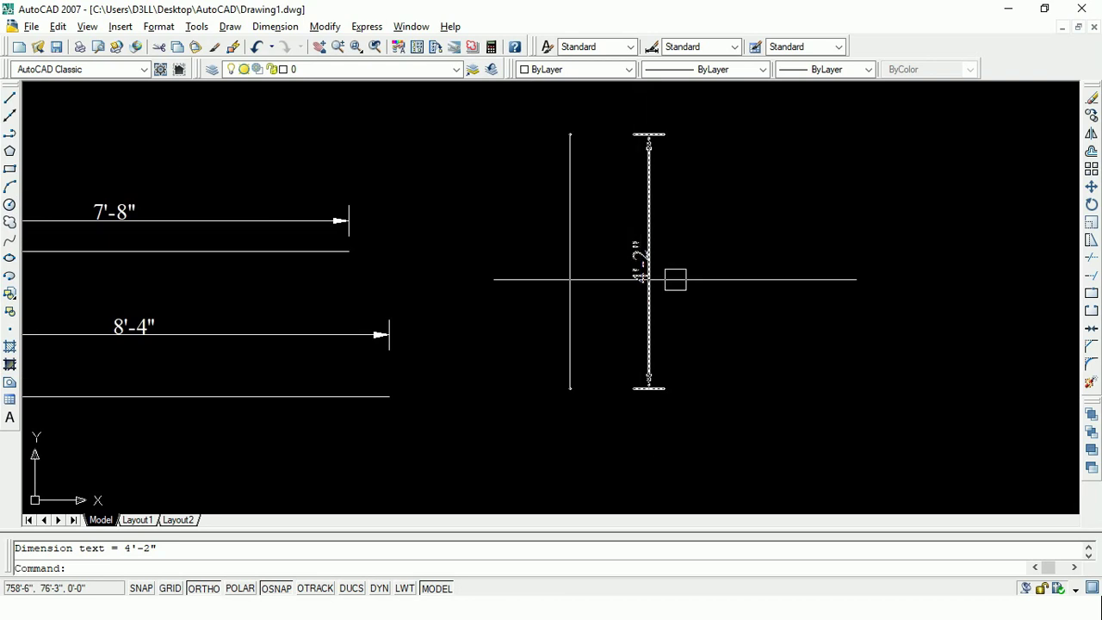
middle_click_drag(672, 279, 544, 325)
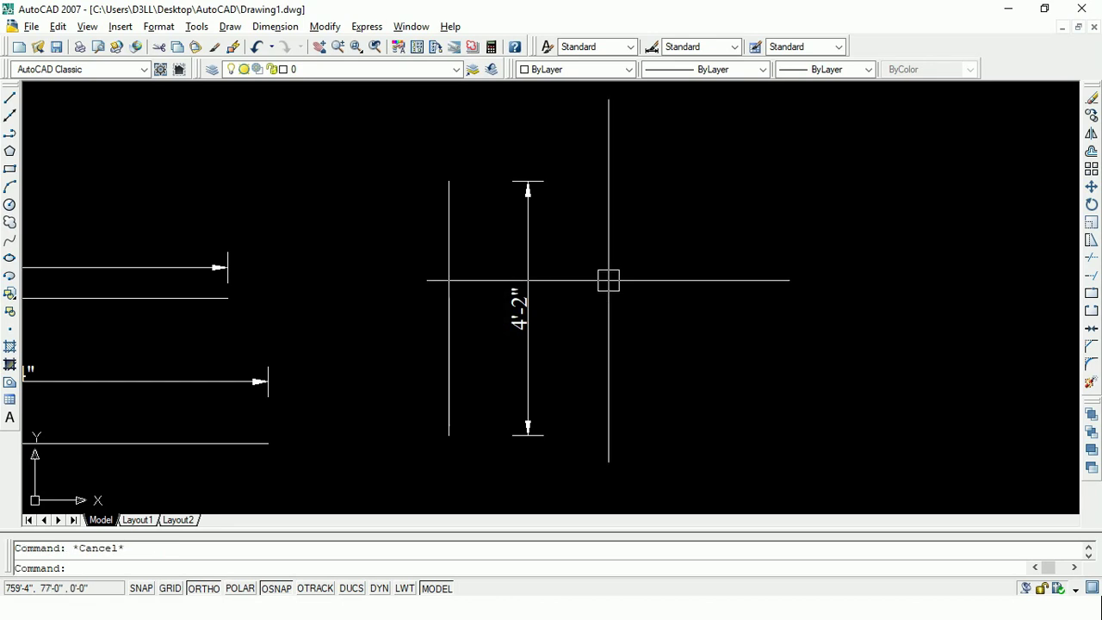
type("l")
key("Return")
Step: With Ortho off (F8), draw a diagonal line sloping down to the right
left_click(654, 266)
key("F8")
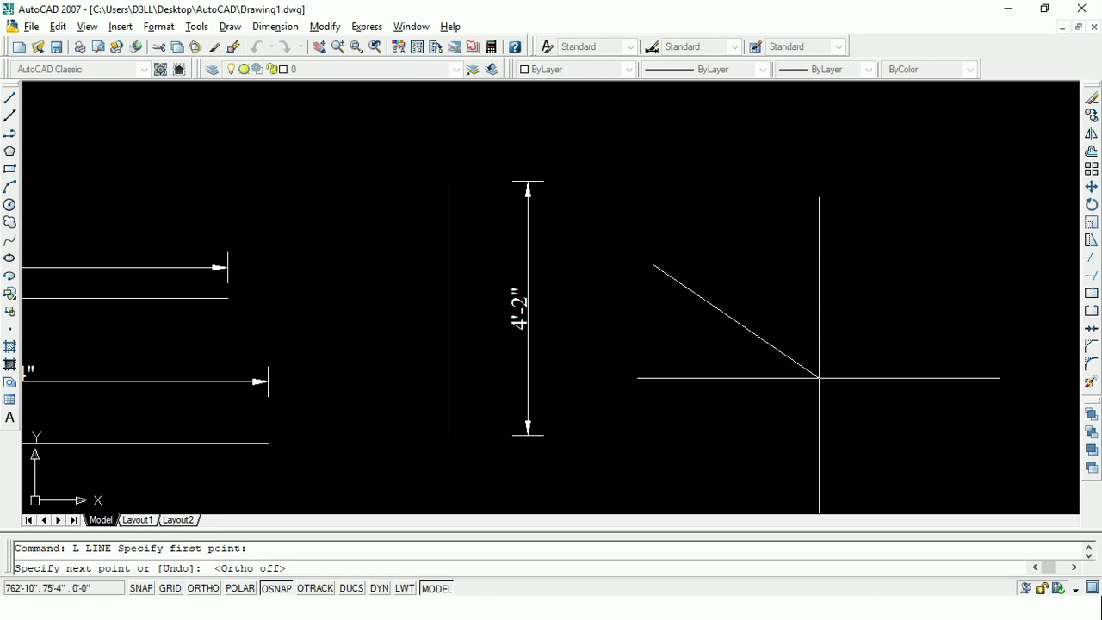
left_click(817, 378)
key("Escape")
middle_click_drag(753, 297, 599, 329)
type("DLI")
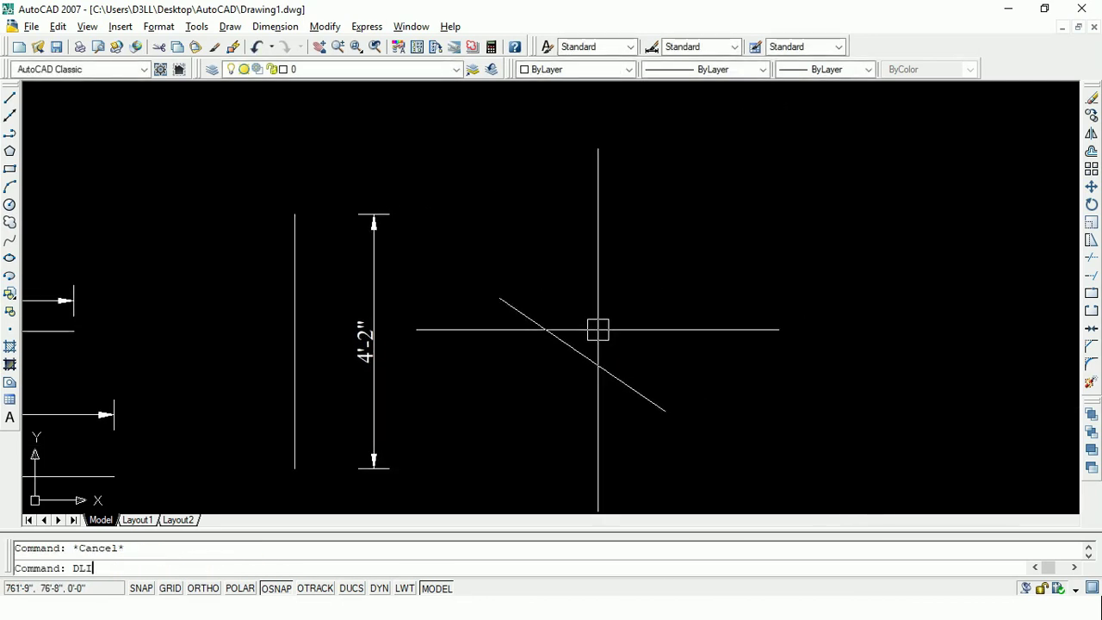
Step: Add a trial 1'-10" vertical linear dimension to the diagonal line
key("Return")
left_click(499, 299)
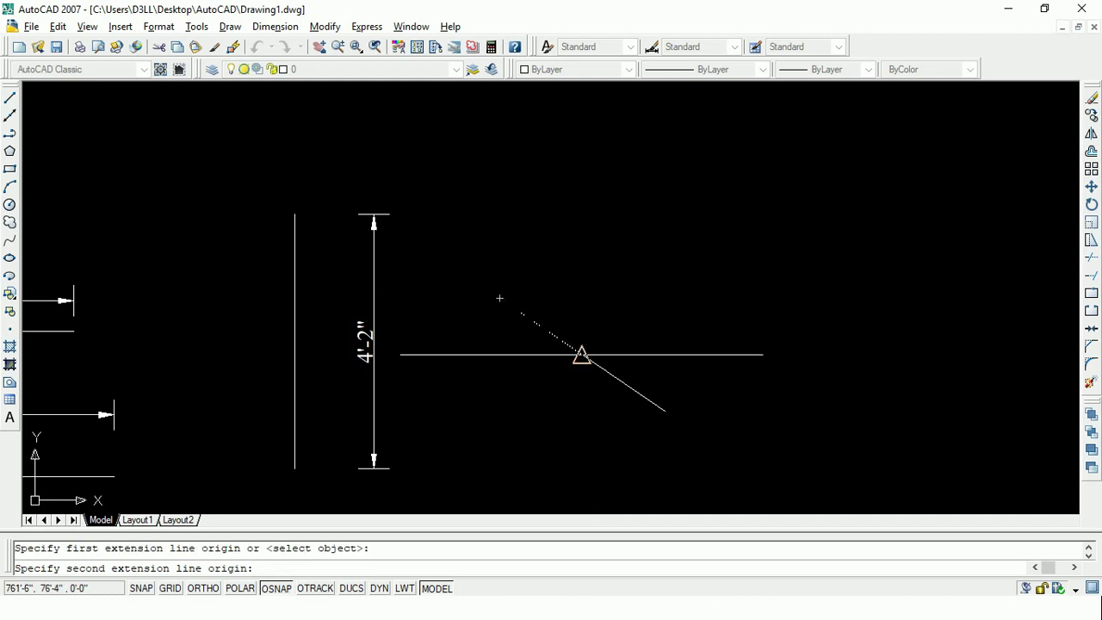
left_click(664, 411)
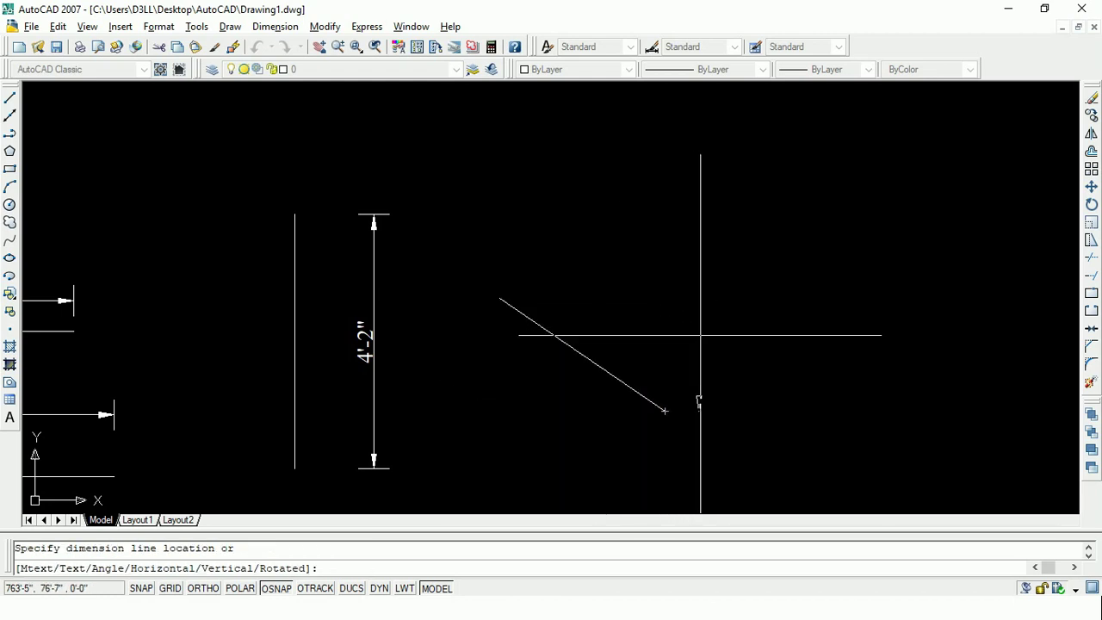
left_click(746, 330)
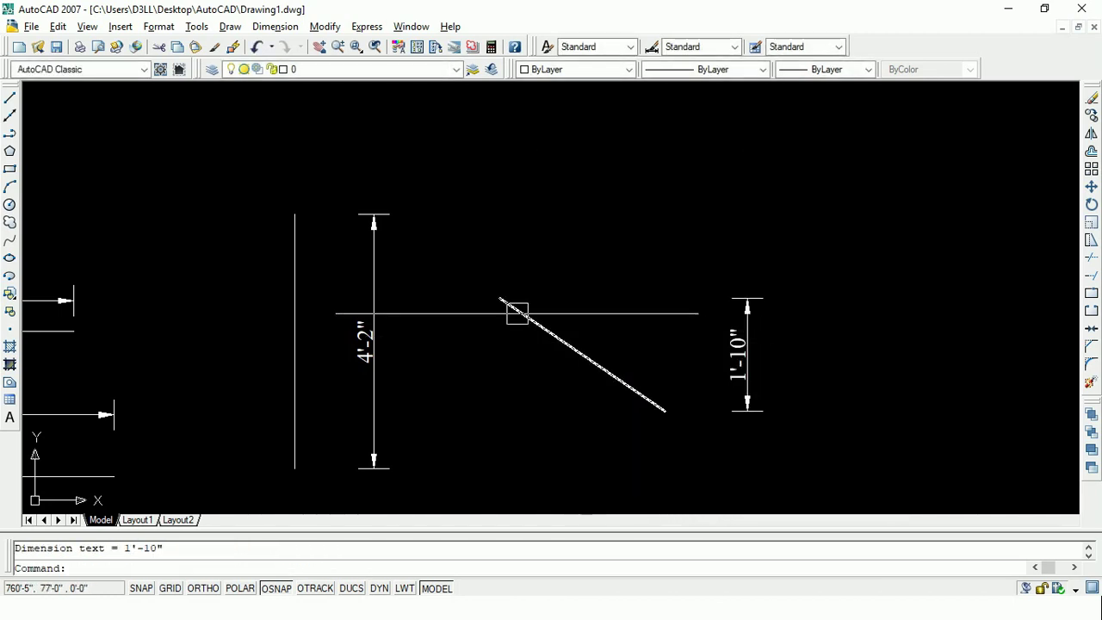
Step: Delete the 1'-10" dimension and the diagonal line
left_click(743, 367)
key("Delete")
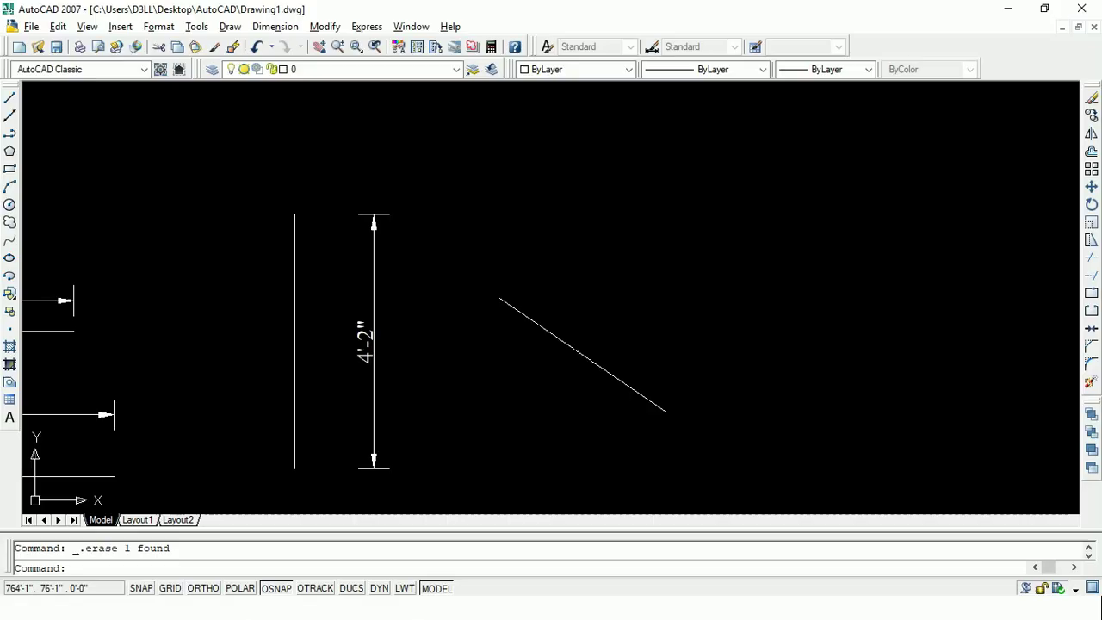
left_click(704, 423)
left_click(603, 366)
key("Delete")
Step: Draw a new 36-unit inclined line and recentre the view on it
type("l")
key("Return")
left_click(580, 279)
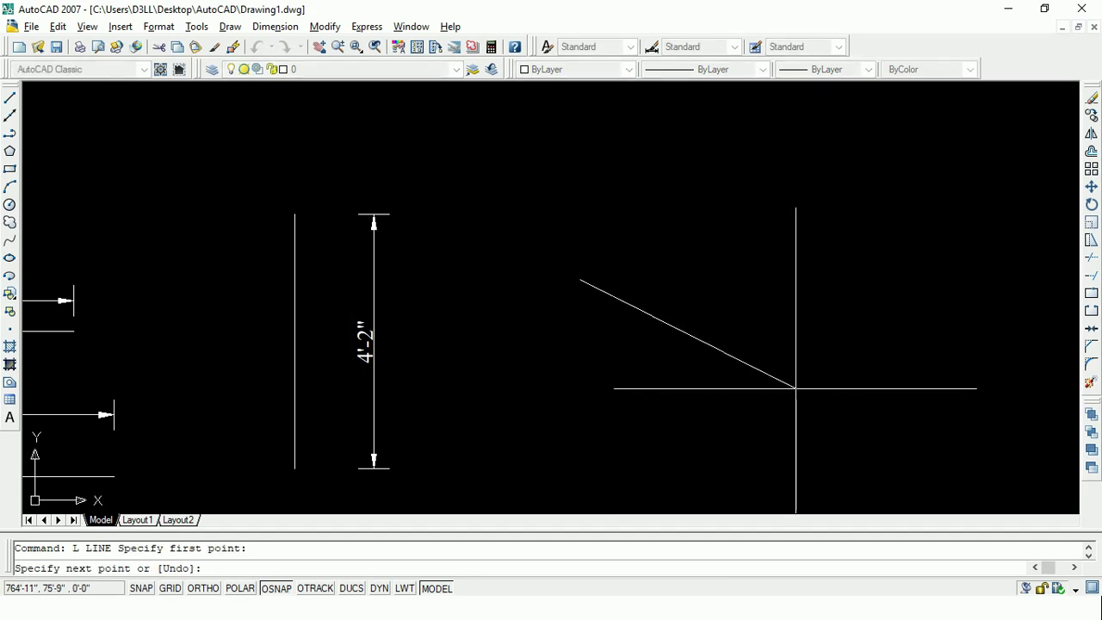
type("36")
key("Return")
key("Escape")
middle_click_drag(895, 407, 545, 342)
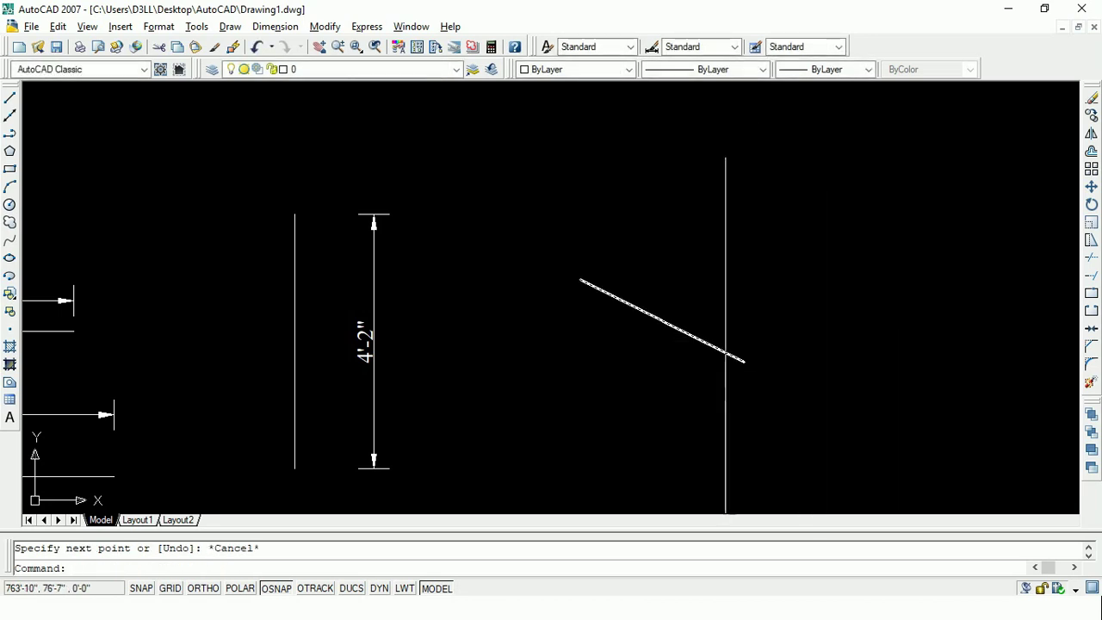
middle_click_drag(589, 228, 598, 282)
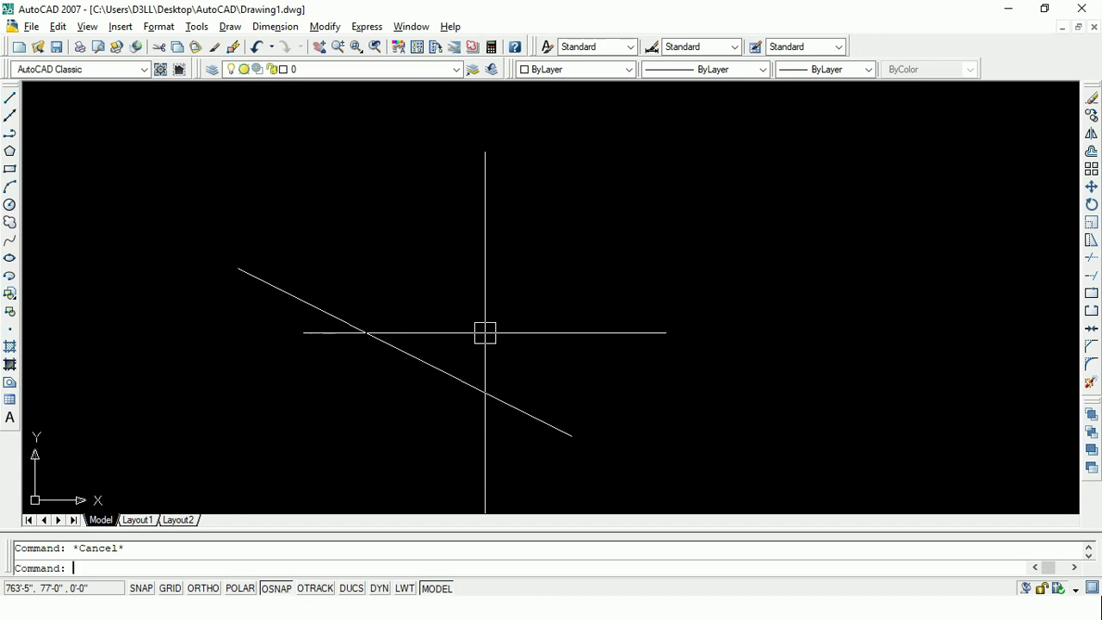
Step: Add a 1'-4" vertical DLI dimension to the right of the diagonal line
type("DLI")
key("Return")
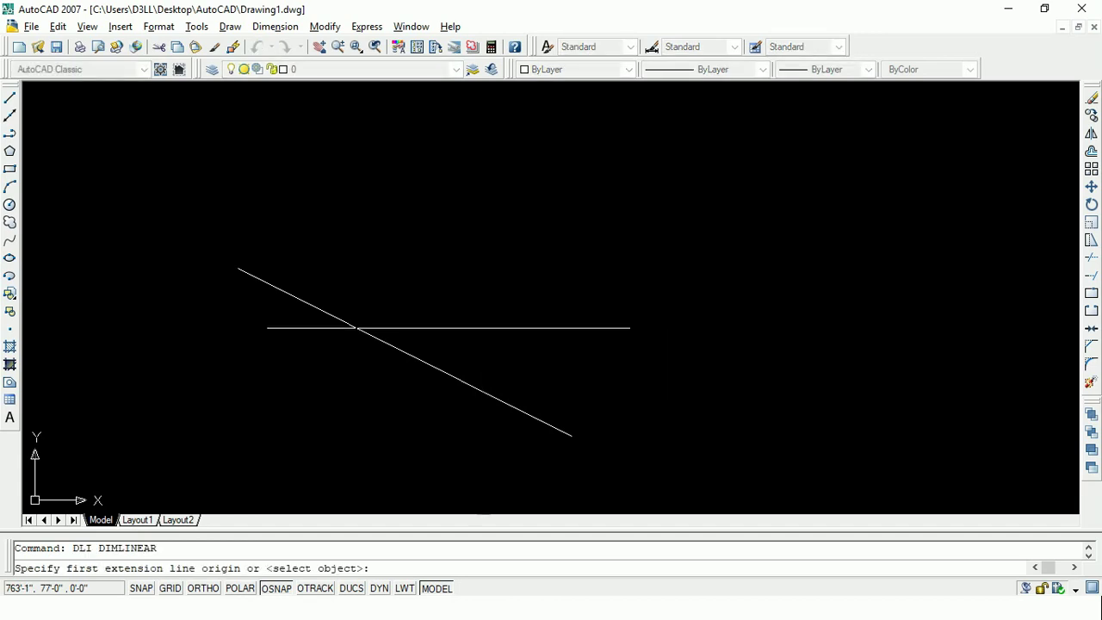
left_click(239, 268)
left_click(572, 435)
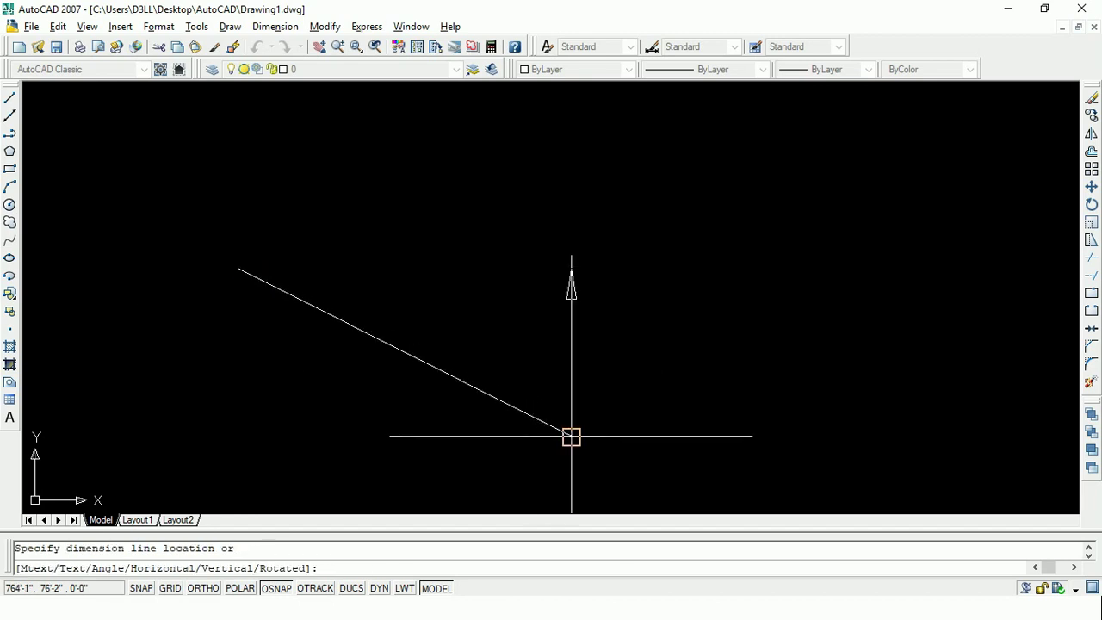
left_click(744, 335)
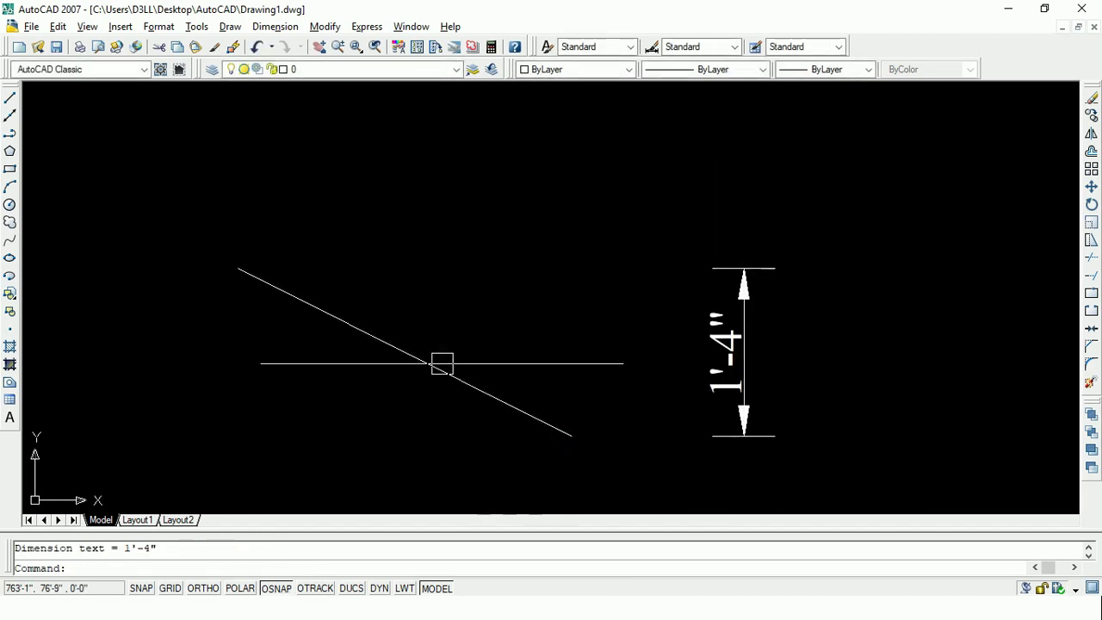
Step: Add a 2'-8" horizontal linear dimension above the diagonal line
key("Return")
left_click(239, 268)
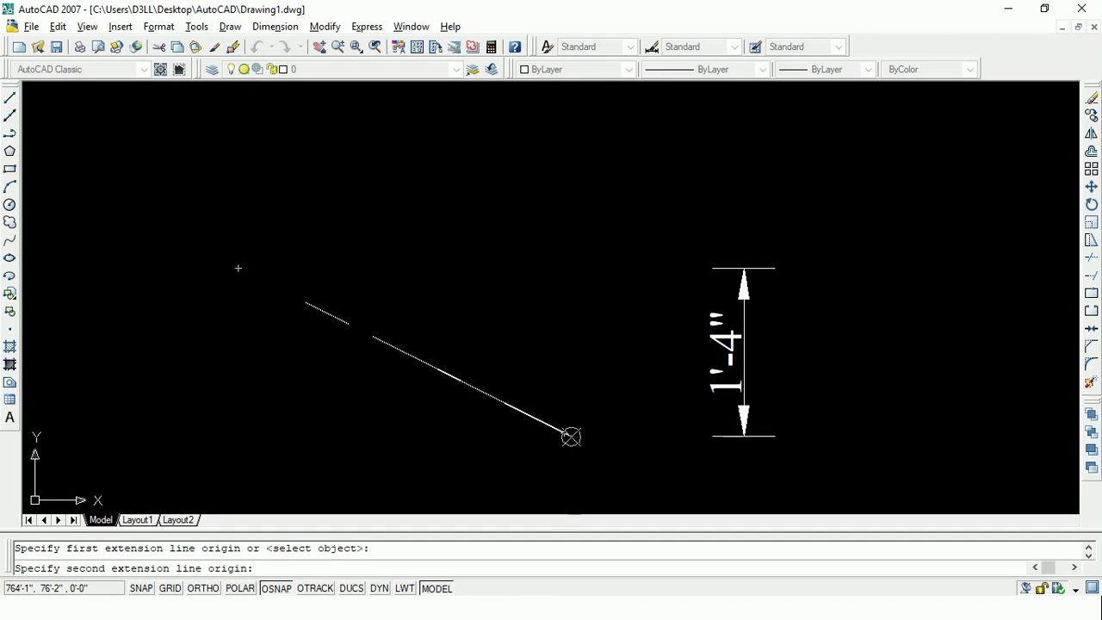
left_click(571, 436)
scroll(393, 416, "down", 3)
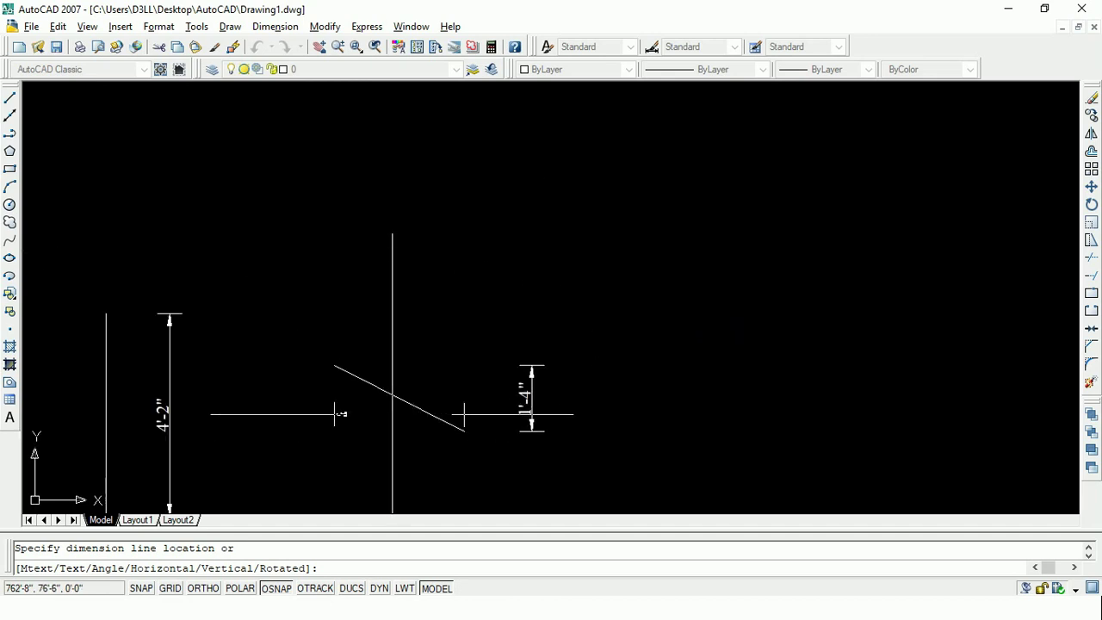
left_click(396, 304)
scroll(441, 375, "up", 2)
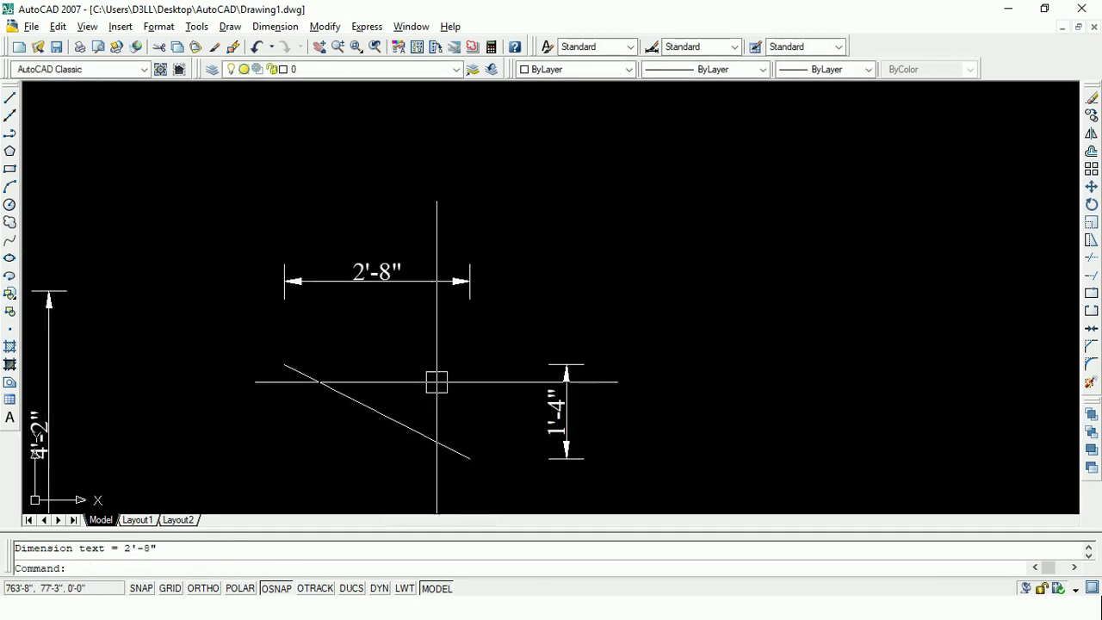
scroll(357, 479, "up", 2)
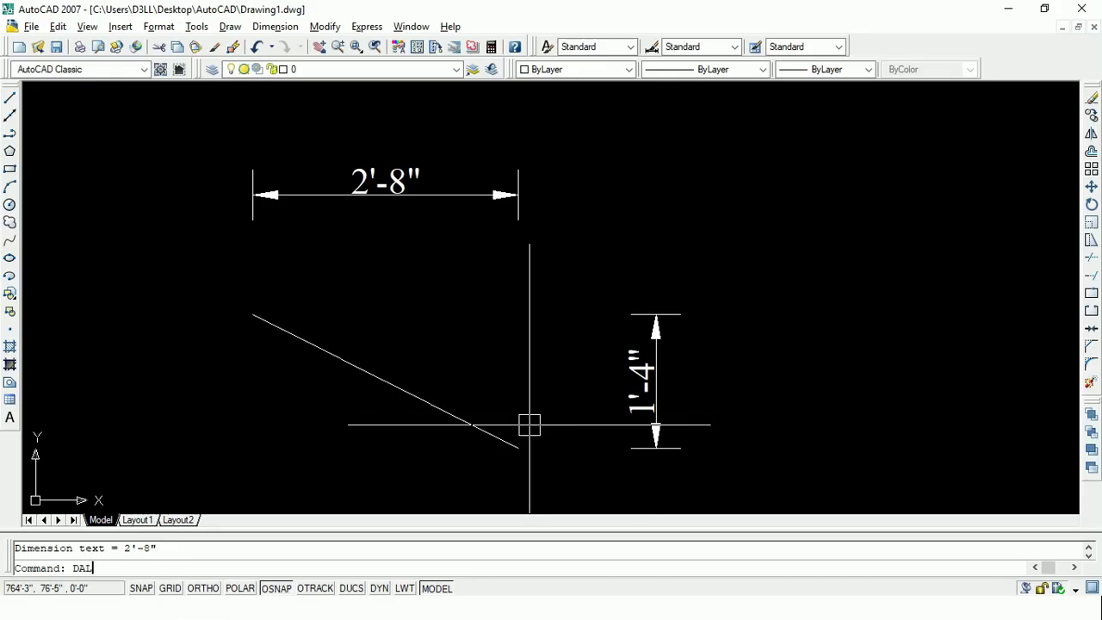
Step: Place a 3' aligned dimension parallel to the diagonal line, just above it
key("Return")
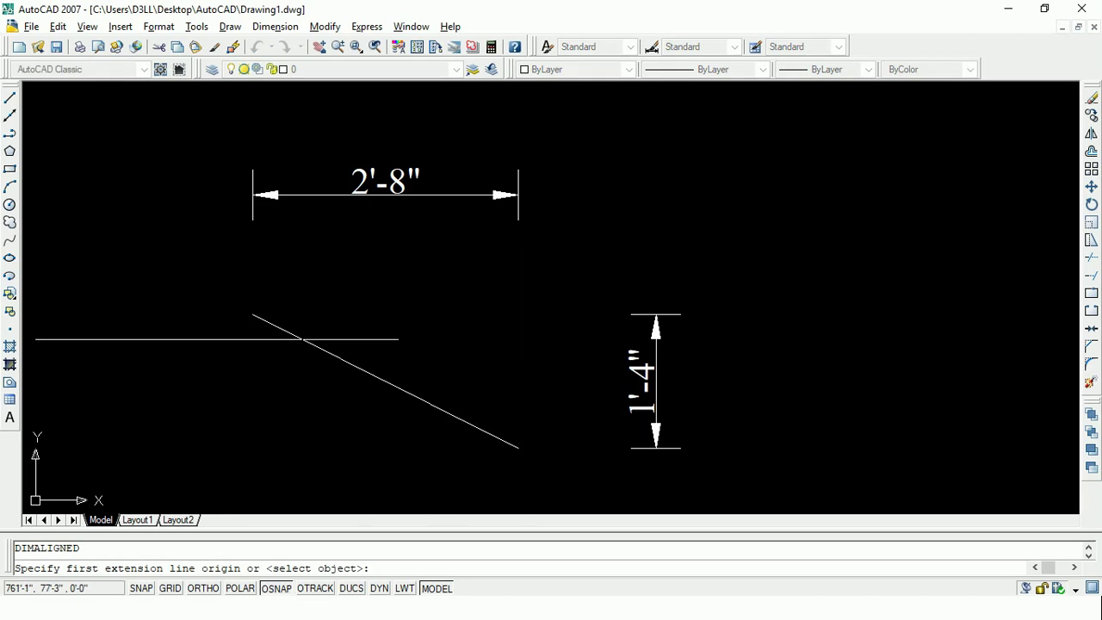
left_click(252, 314)
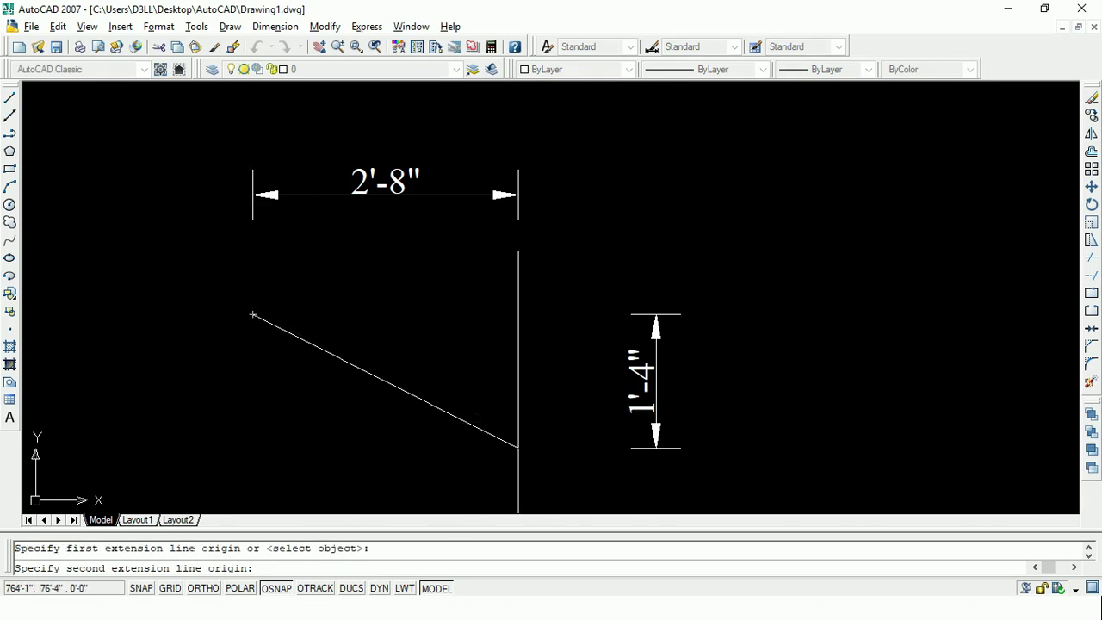
left_click(517, 448)
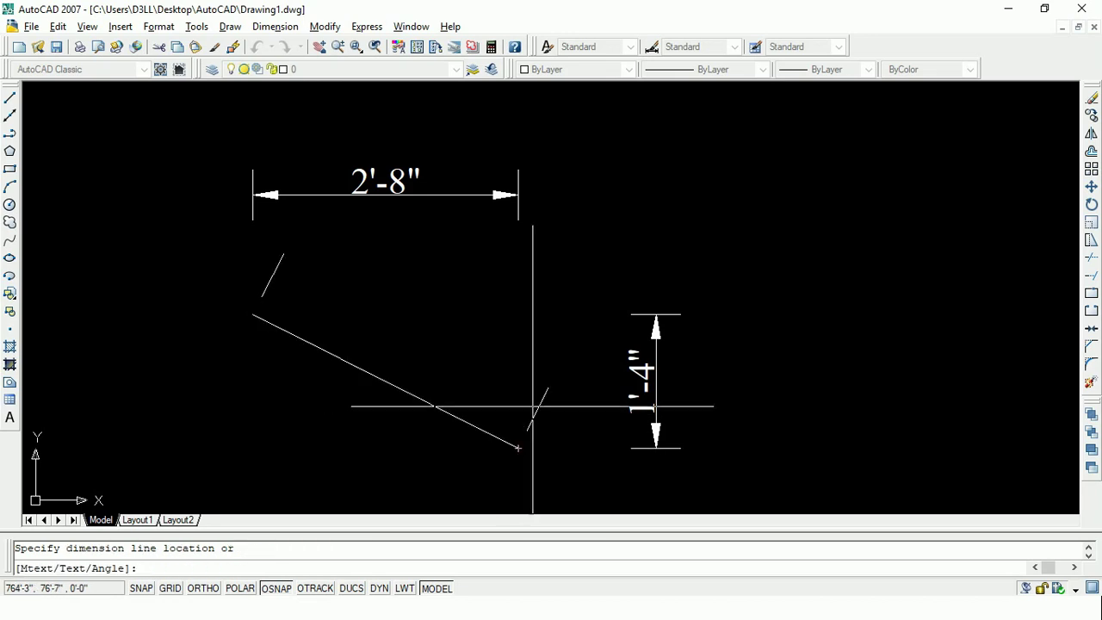
left_click(540, 400)
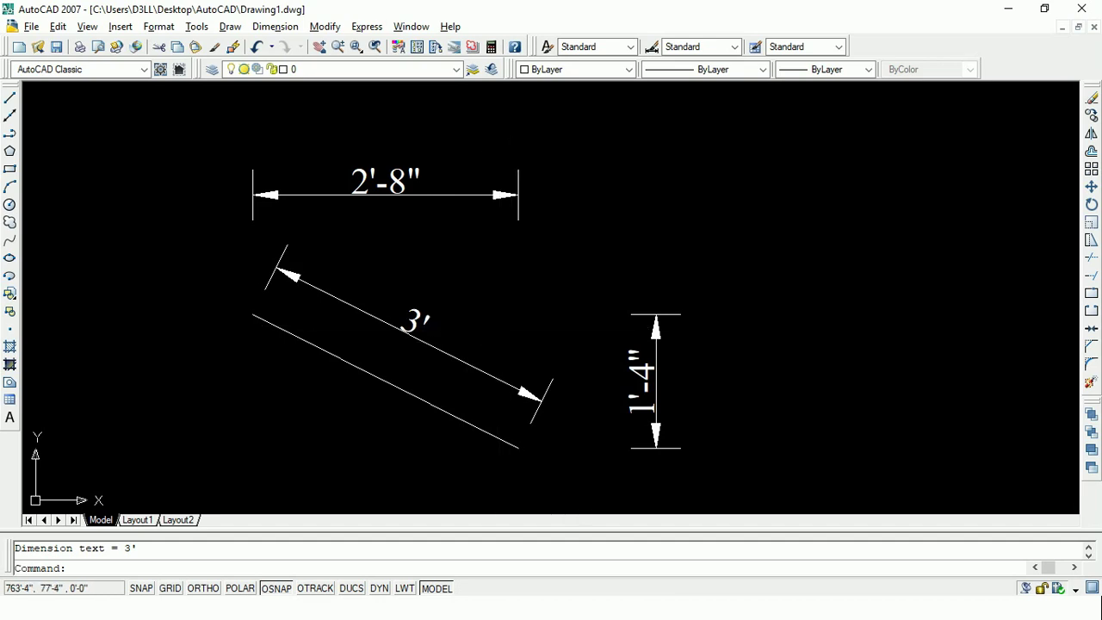
scroll(405, 333, "up", 1)
scroll(391, 316, "up", 2)
scroll(391, 315, "down", 2)
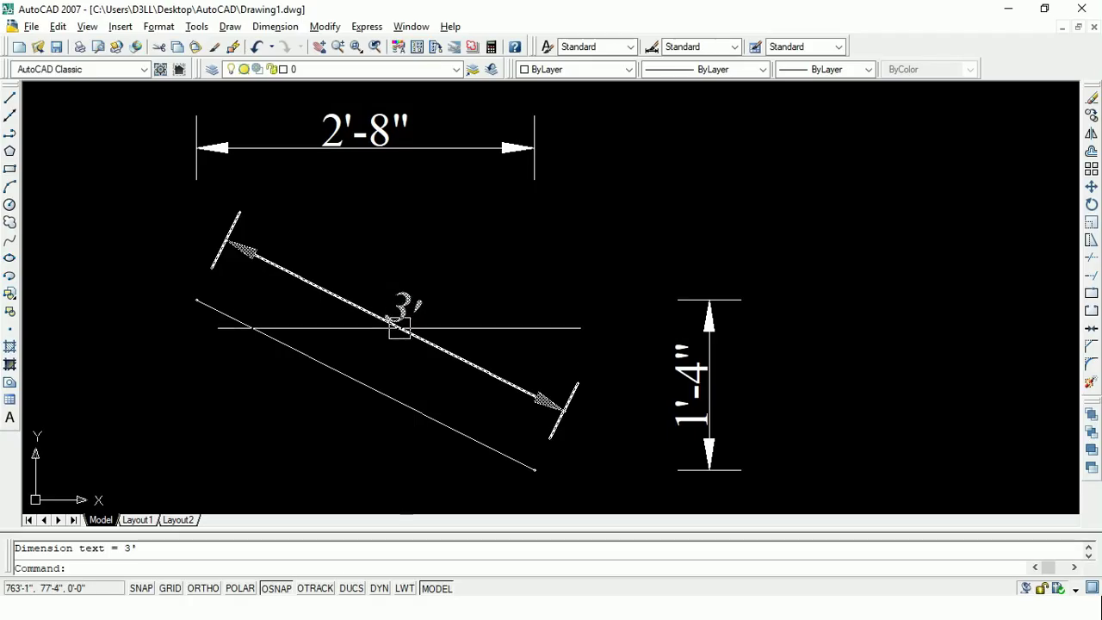
key("Escape")
type("AL")
key("Return")
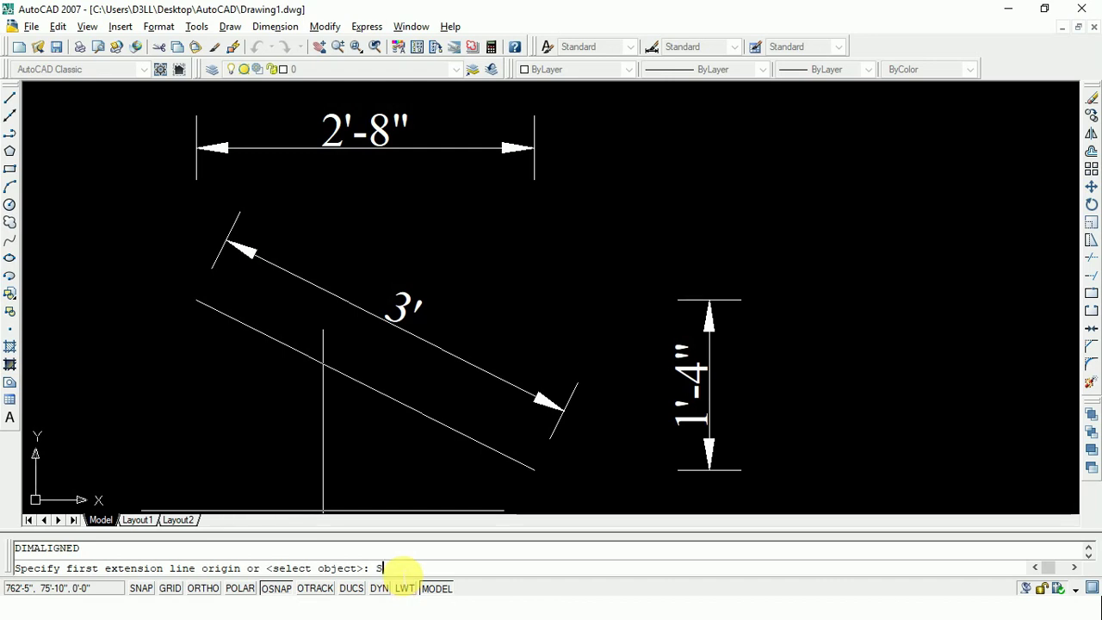
key("Return")
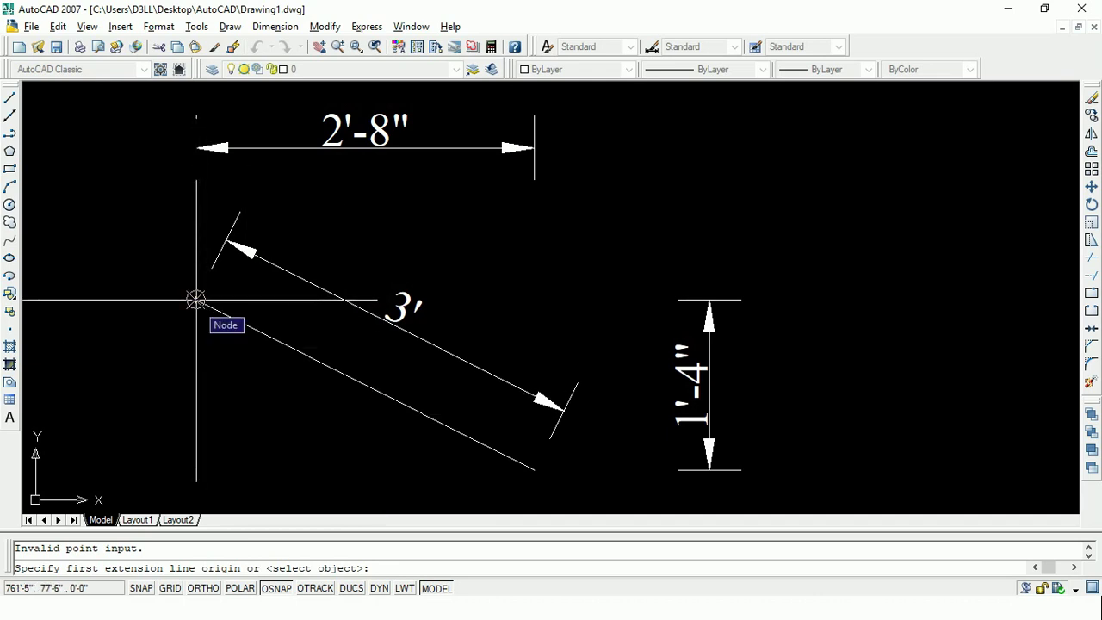
left_click(196, 300)
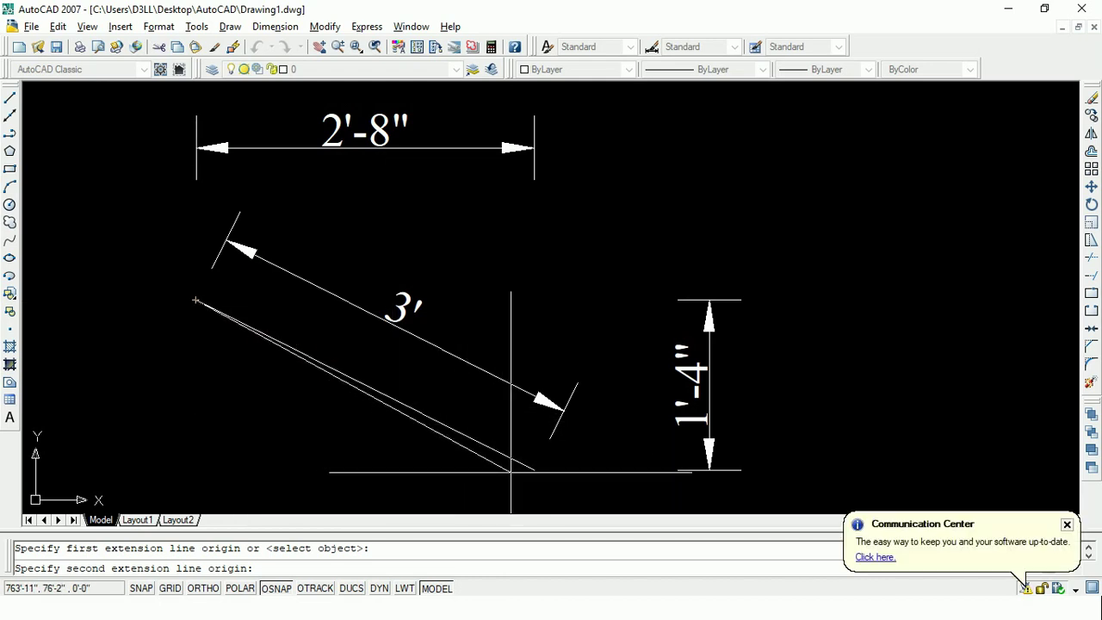
key("Escape")
type("DIMAL")
key("Return")
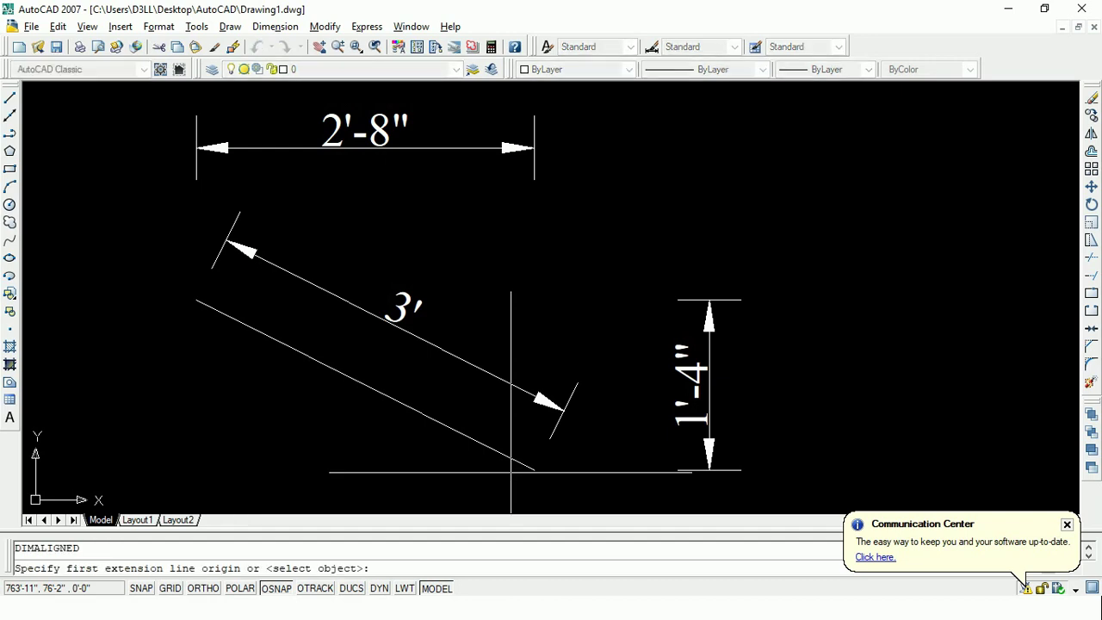
key("Return")
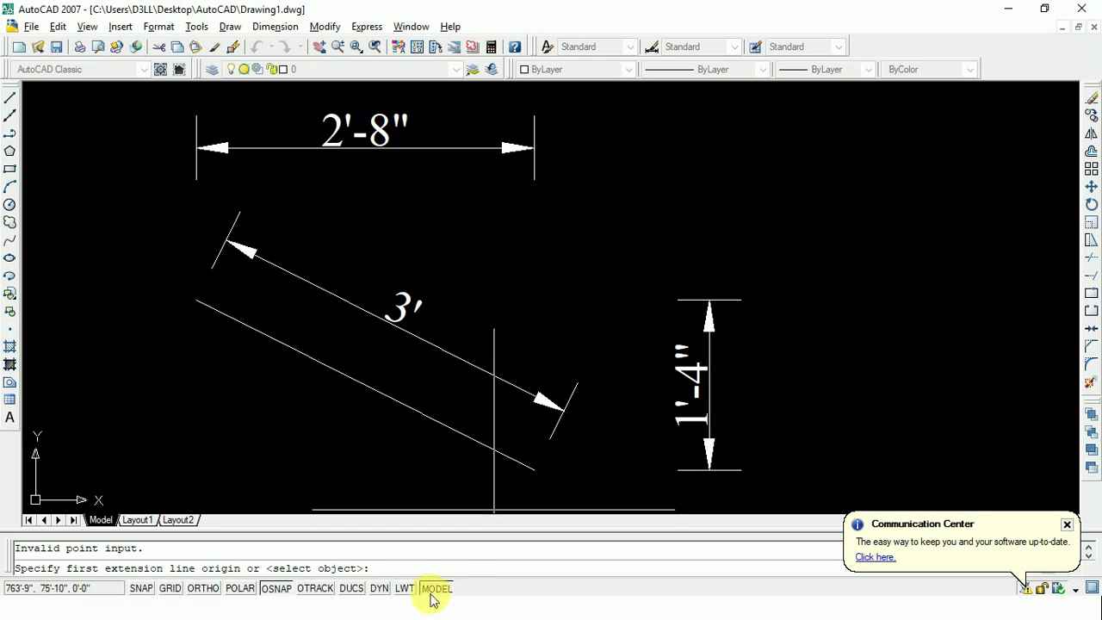
type("S")
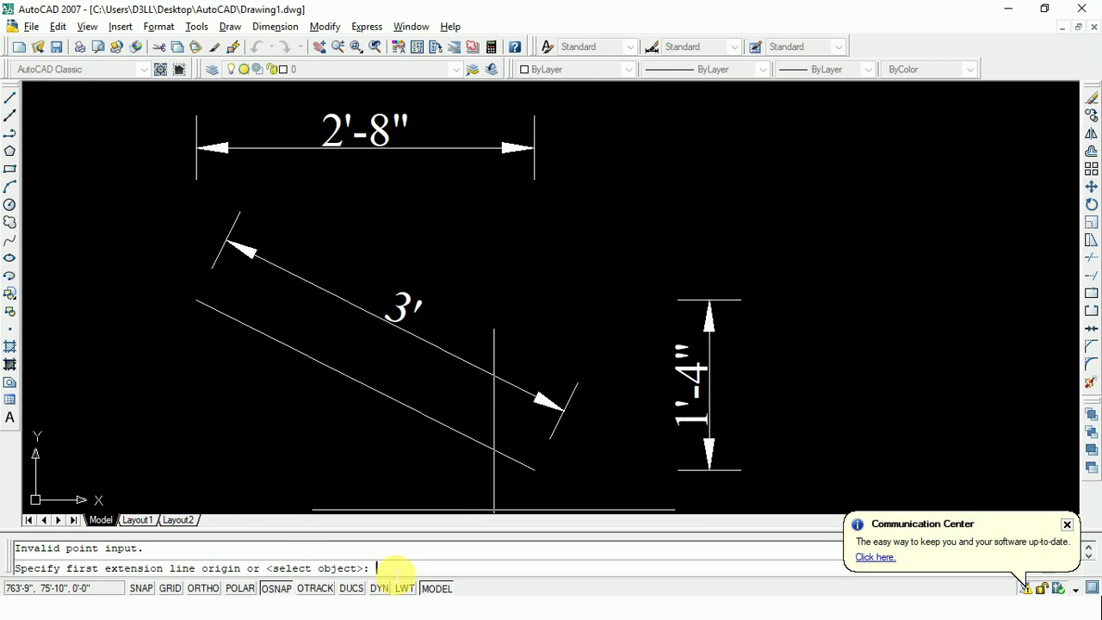
type("S")
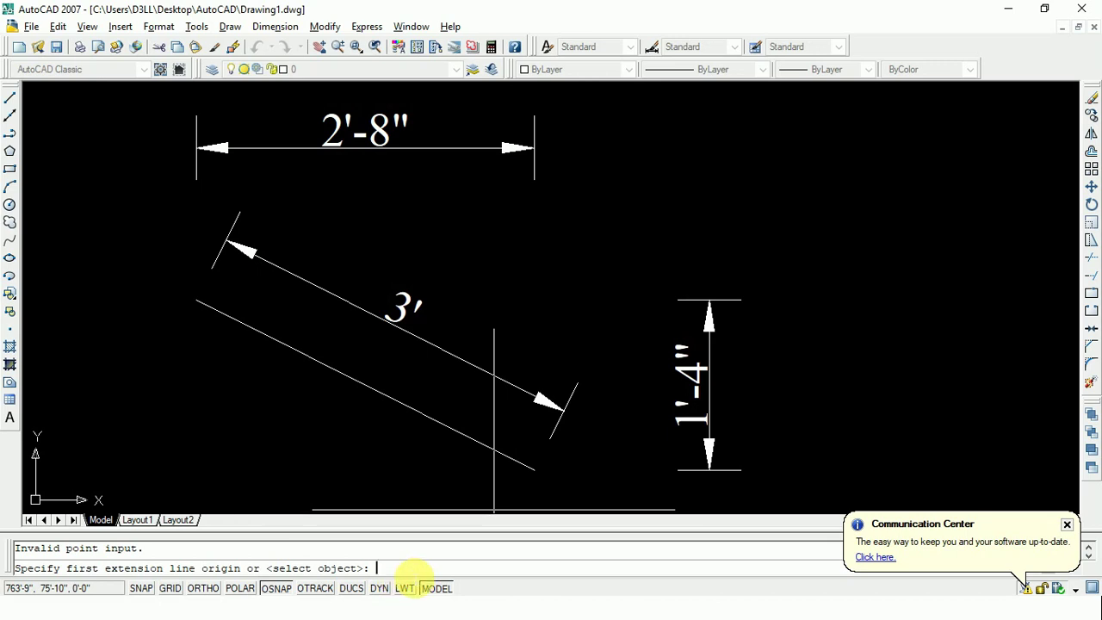
type("SO")
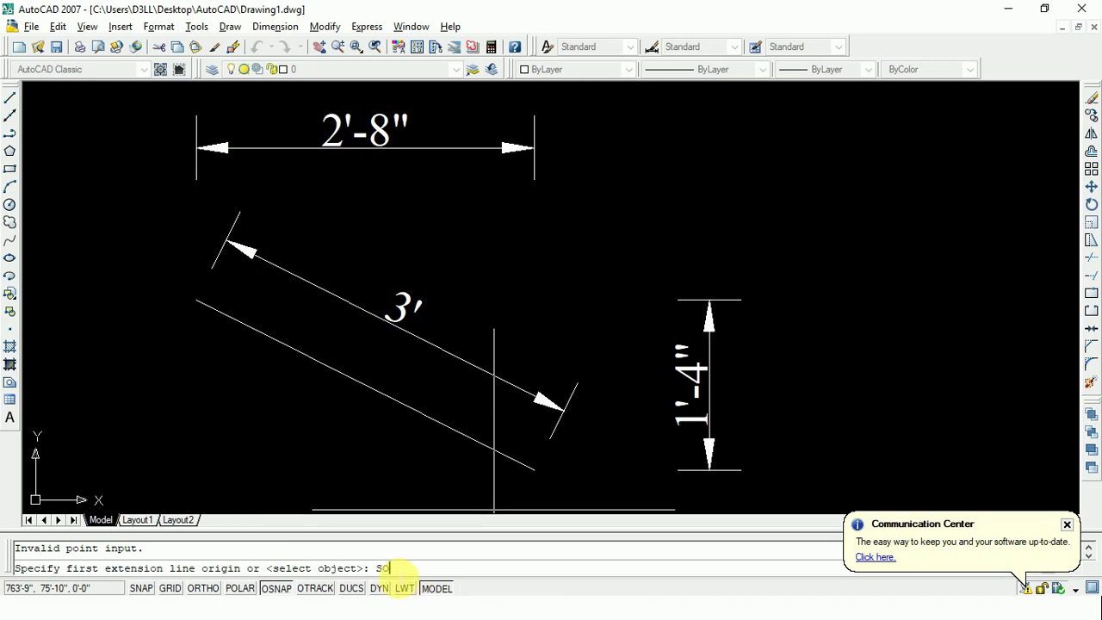
key("BackSpace")
key("BackSpace")
key("BackSpace")
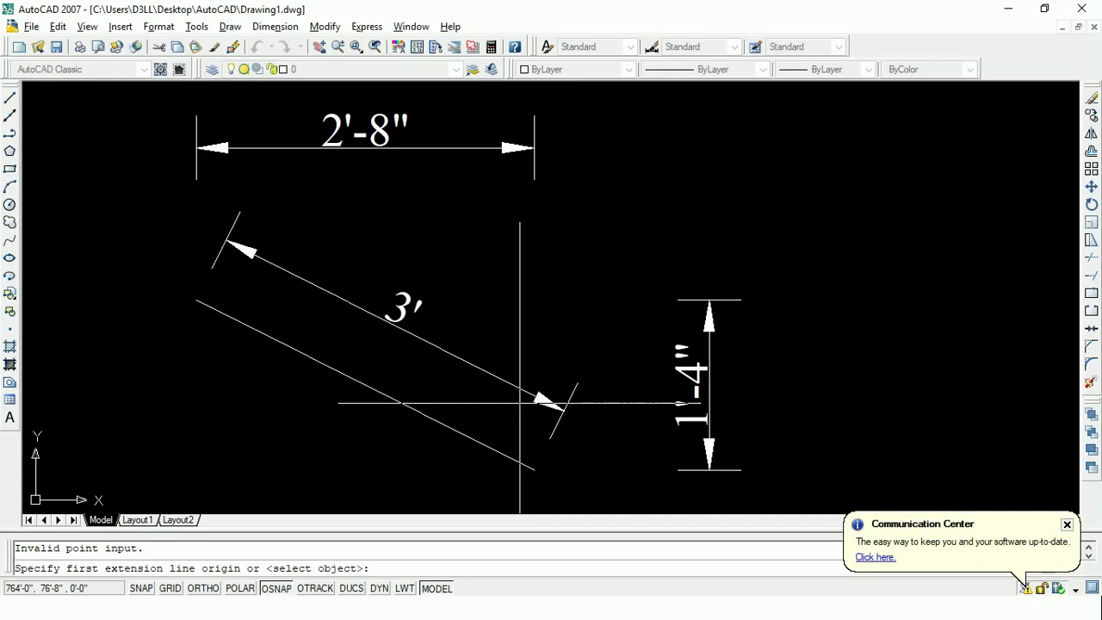
scroll(559, 327, "down", 2)
scroll(365, 308, "down", 2)
scroll(532, 307, "up", 2)
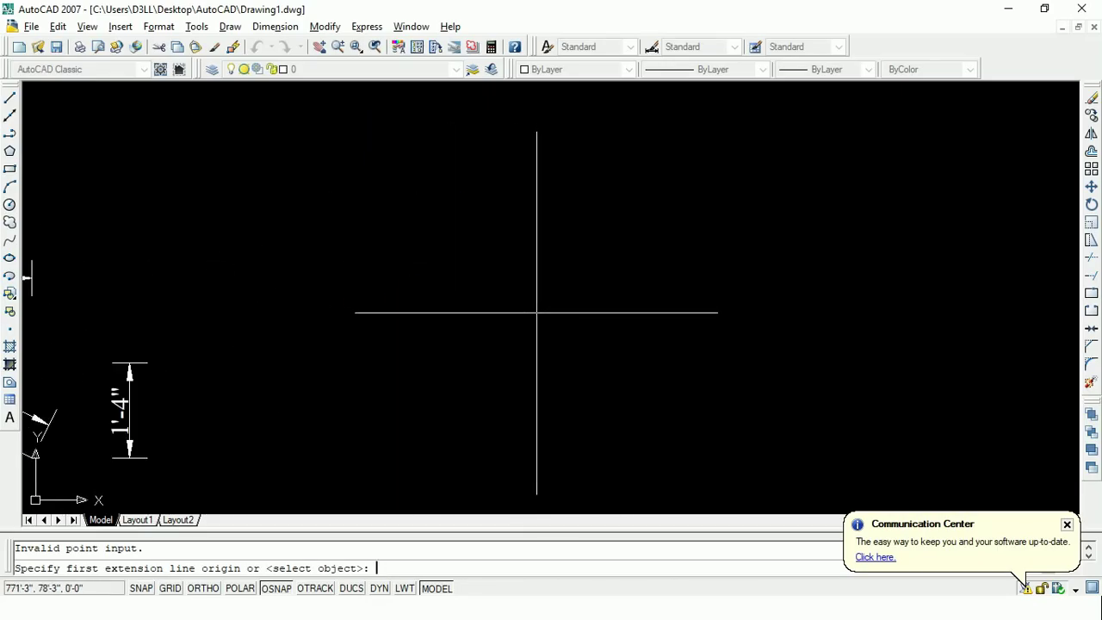
Step: Abandon the unfinished 1'-2" dimension and draw a long horizontal line through several points
left_click(438, 350)
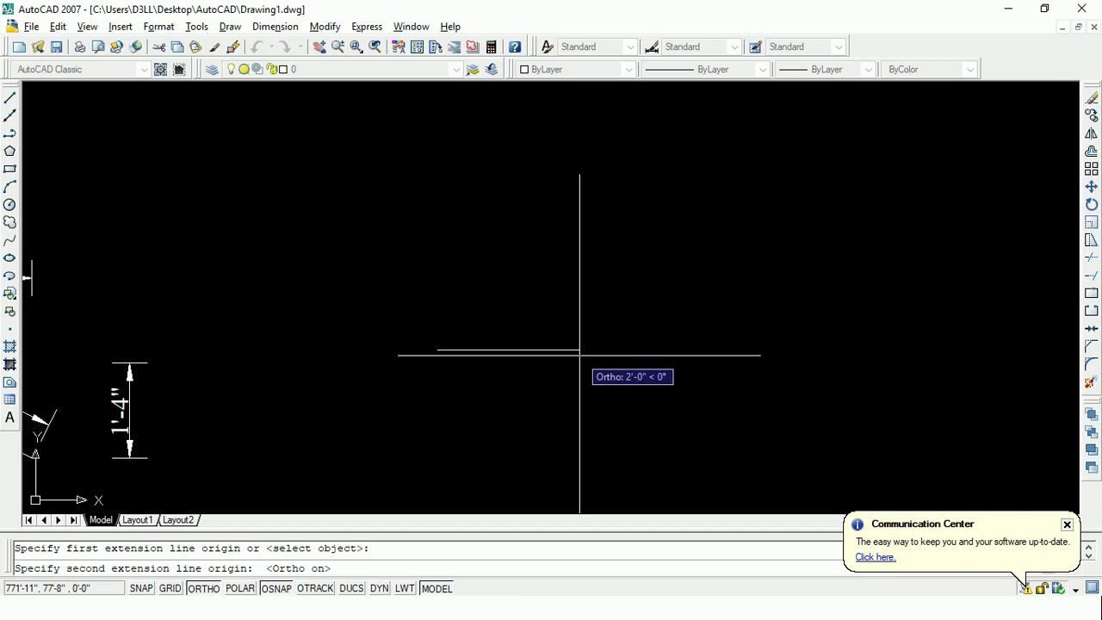
left_click(513, 350)
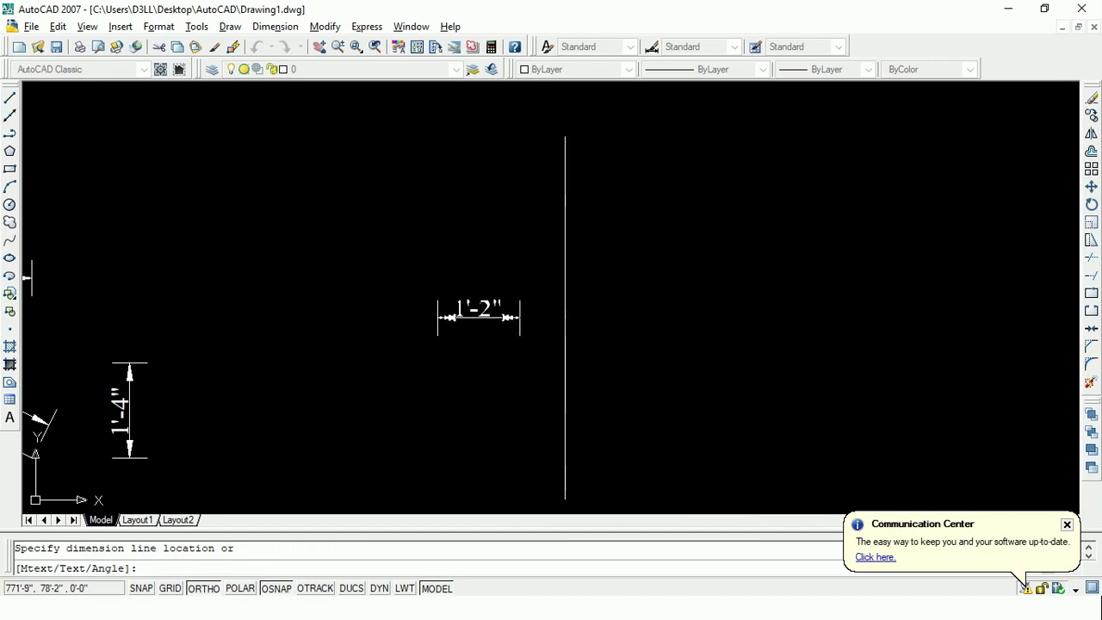
key("Escape")
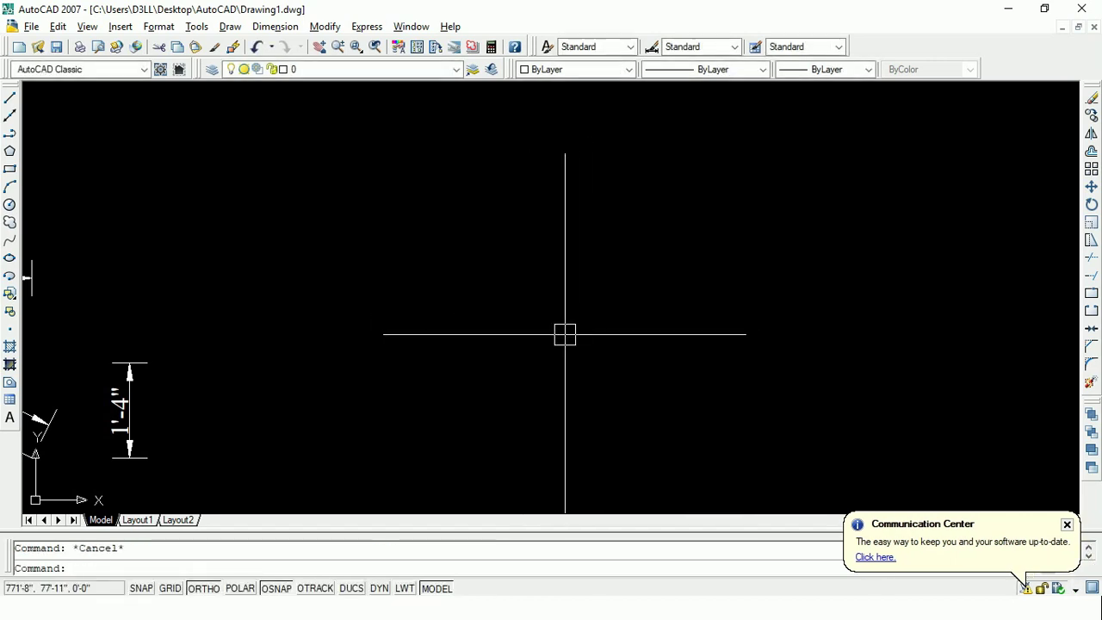
type("L")
key("Return")
left_click(437, 347)
left_click(584, 346)
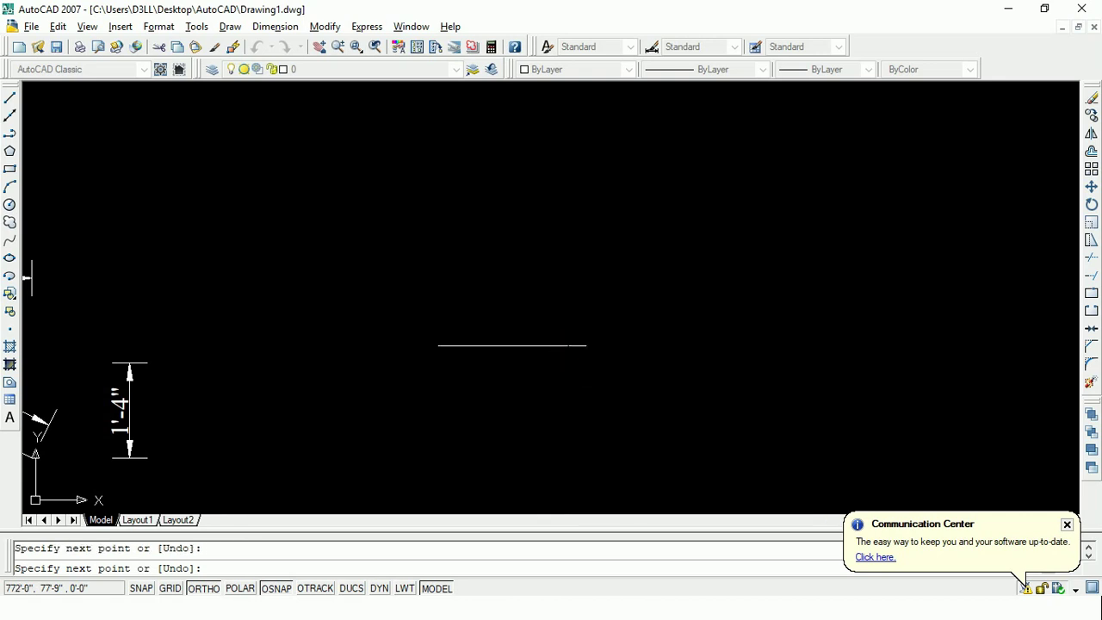
left_click(664, 347)
left_click(771, 345)
left_click(885, 345)
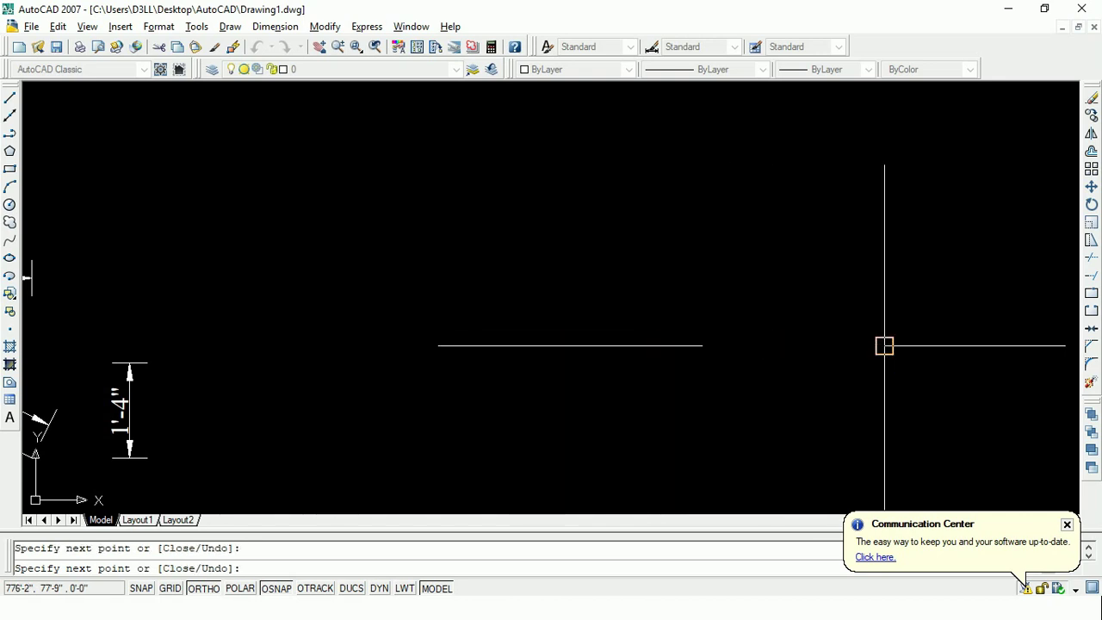
key("Escape")
Step: Draw three vertical lines of different lengths hanging down from the horizontal line
key("Return")
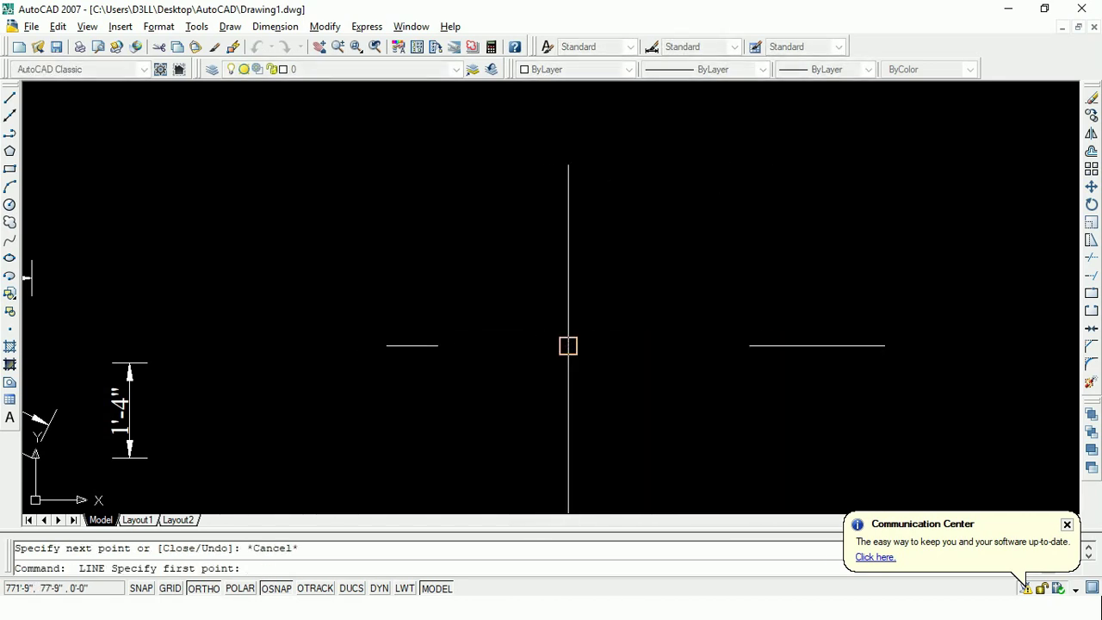
left_click(568, 346)
left_click(568, 418)
key("Return")
key("Return")
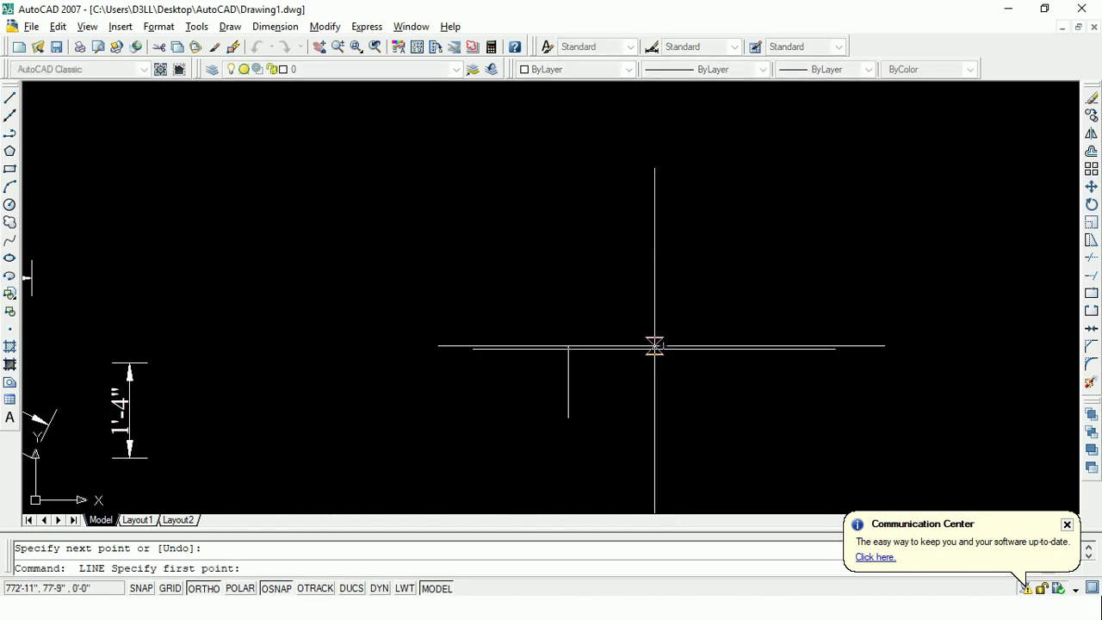
left_click(664, 346)
left_click(664, 468)
key("Return")
key("Return")
left_click(782, 346)
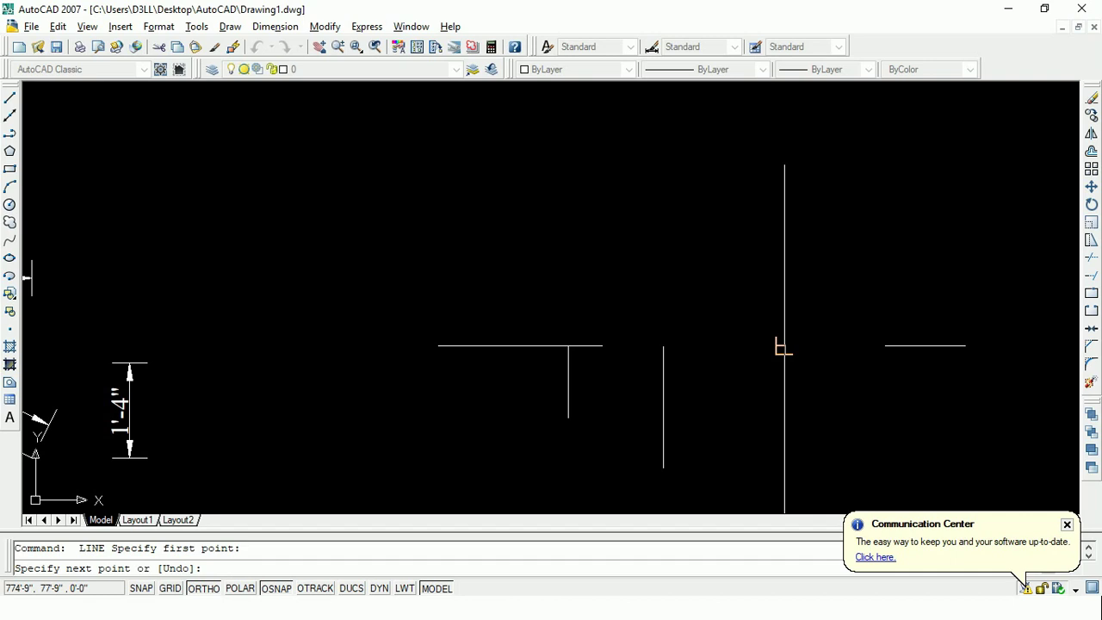
key("Escape")
key("Return")
left_click(771, 347)
left_click(771, 455)
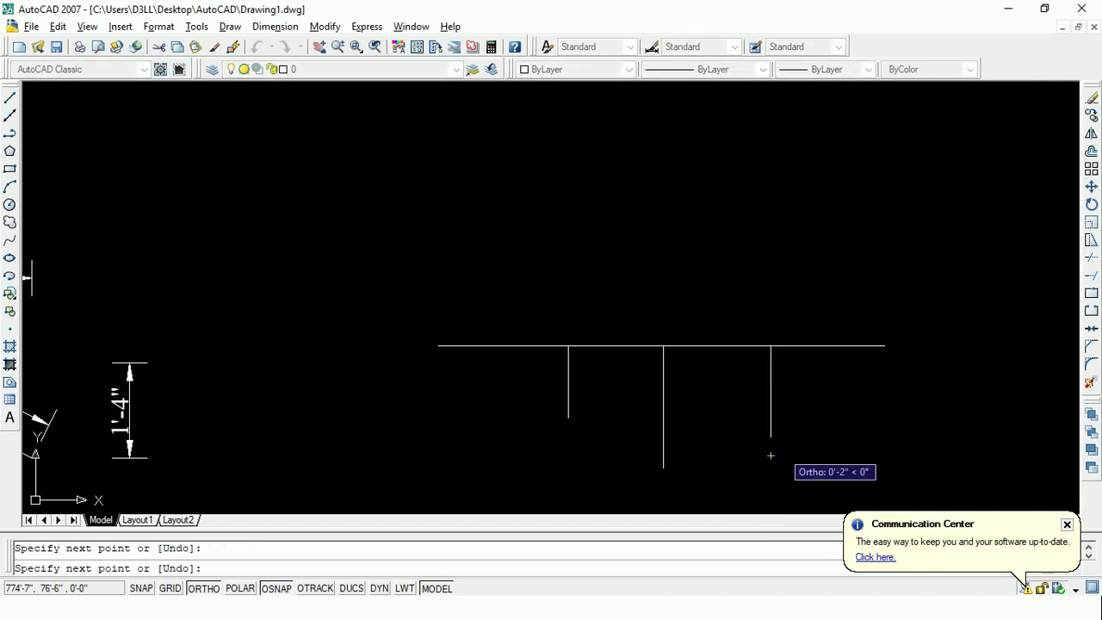
key("Escape")
middle_click_drag(841, 352, 634, 368)
key("Escape")
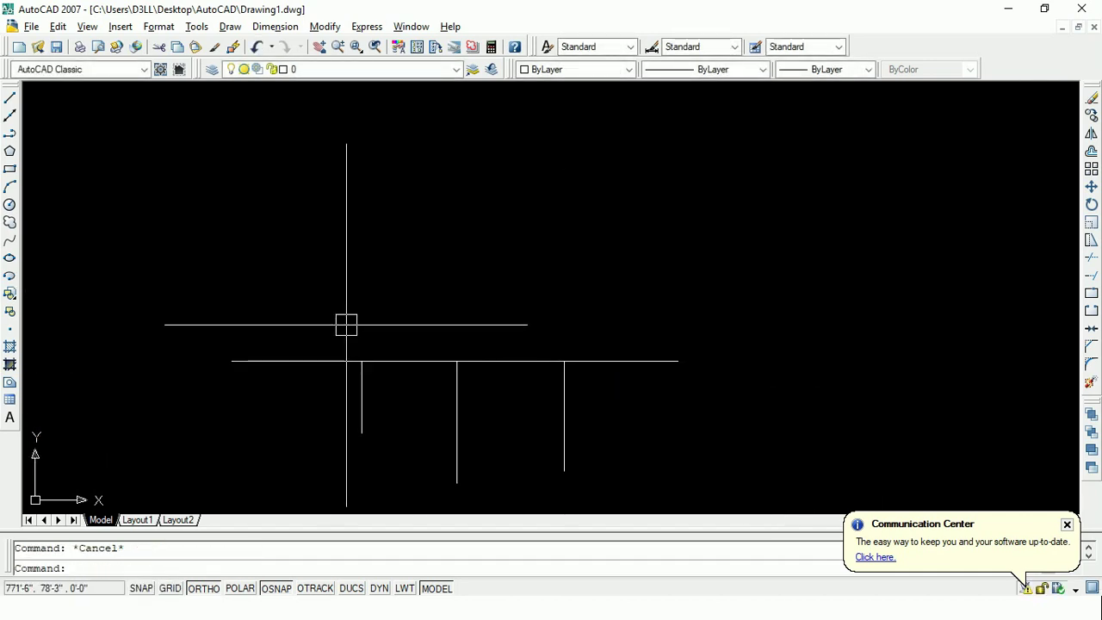
Step: Add a 1'-7" linear dimension above the horizontal line's rightmost span
type("DLI")
key("Return")
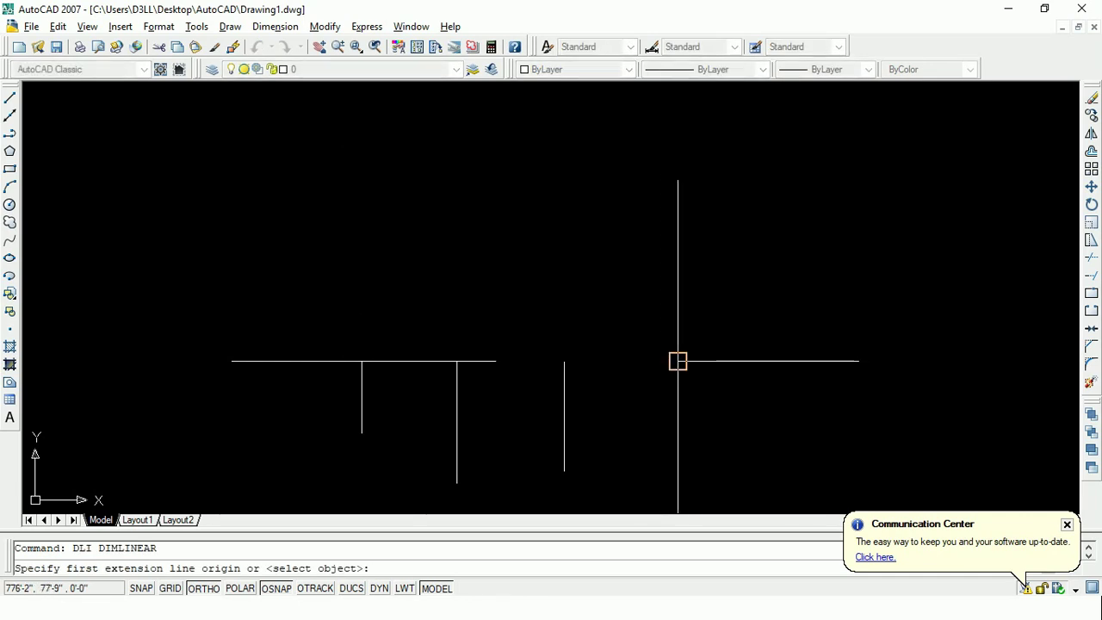
left_click(677, 361)
left_click(566, 360)
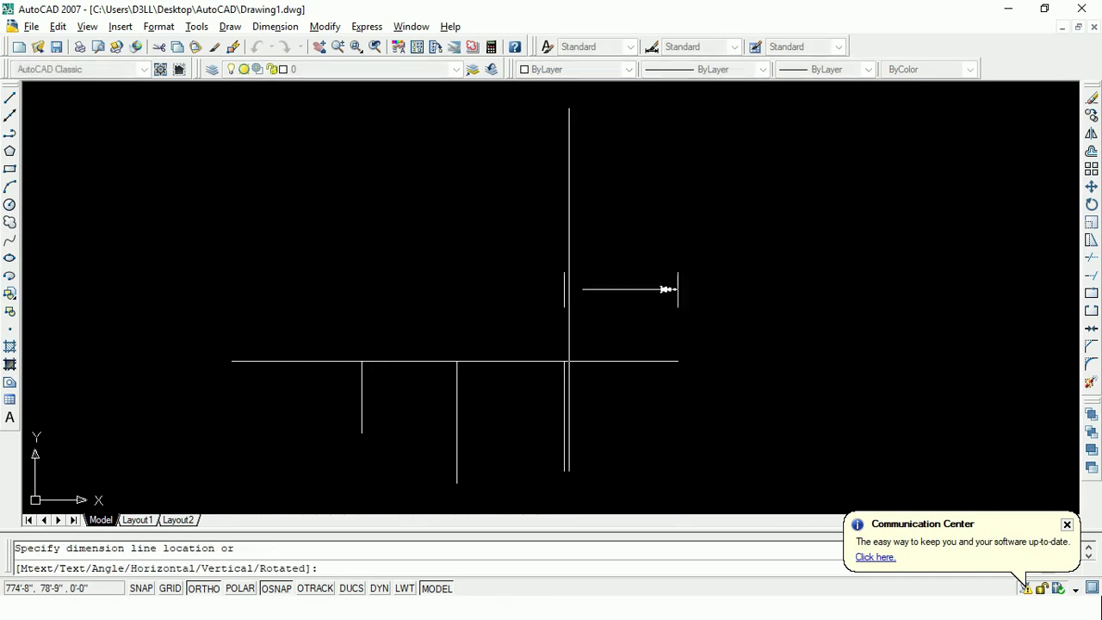
left_click(565, 305)
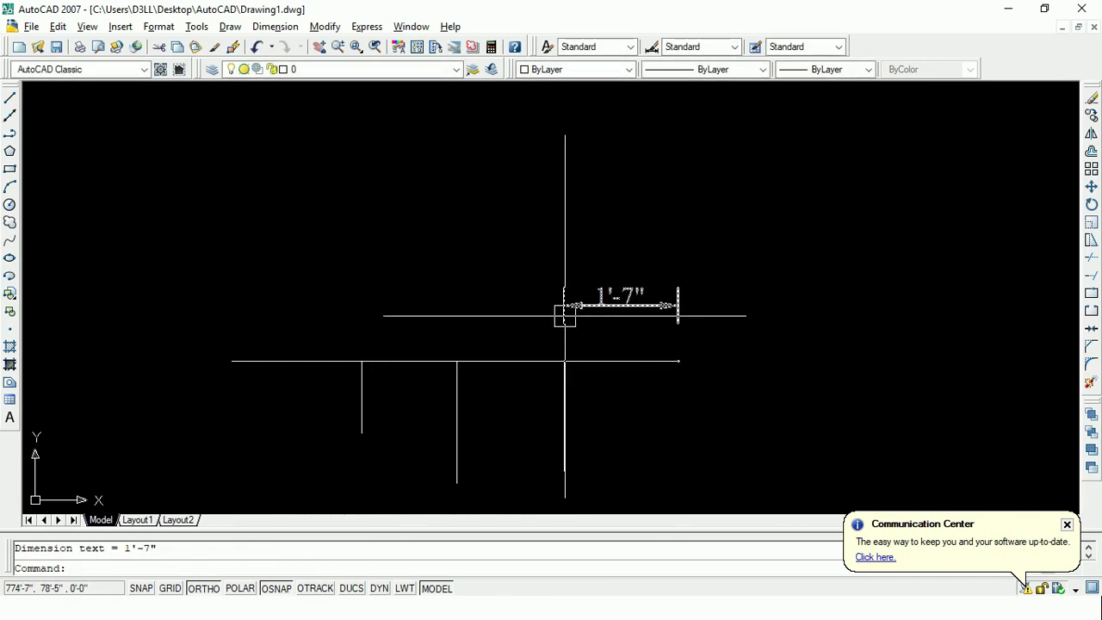
Step: Start a linear dimension between the rightmost and middle verticals, then cancel it
key("Escape")
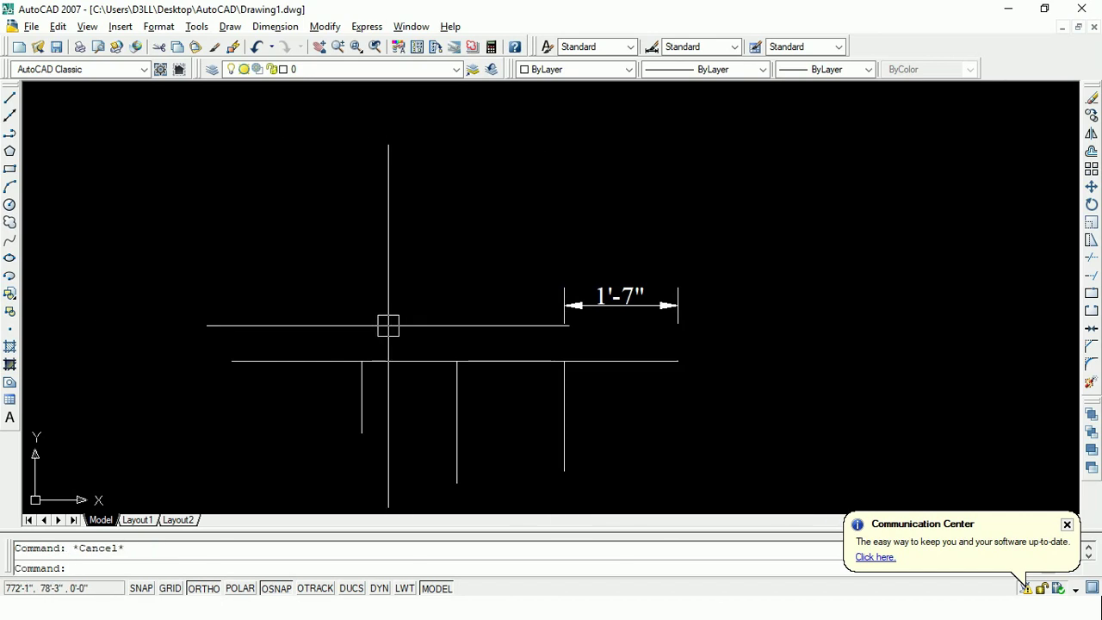
type("DLI")
key("Return")
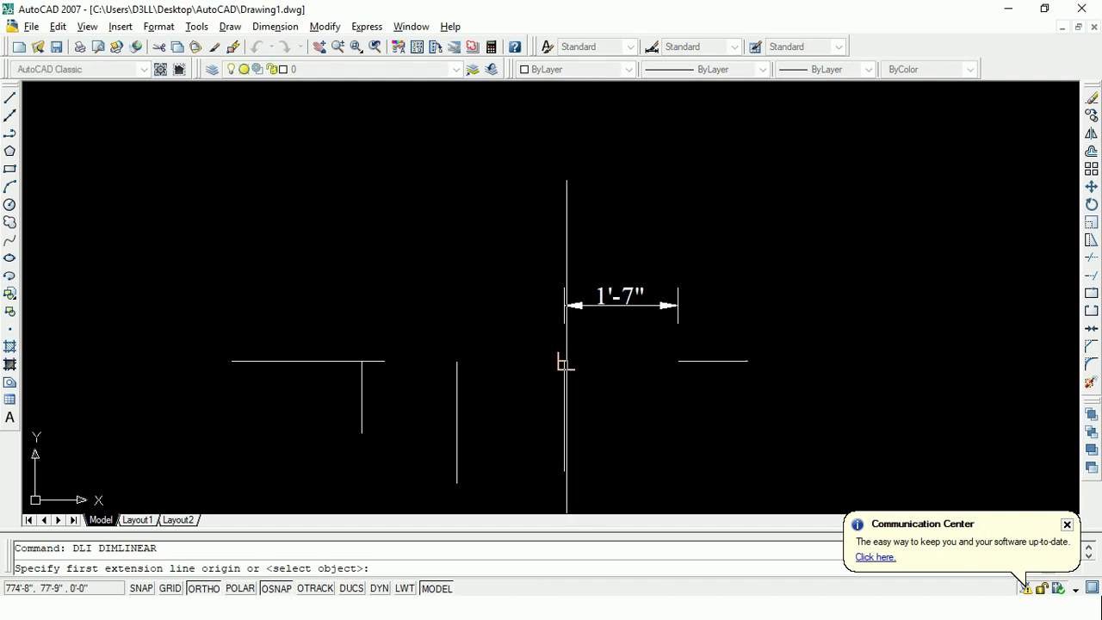
left_click(564, 361)
left_click(457, 361)
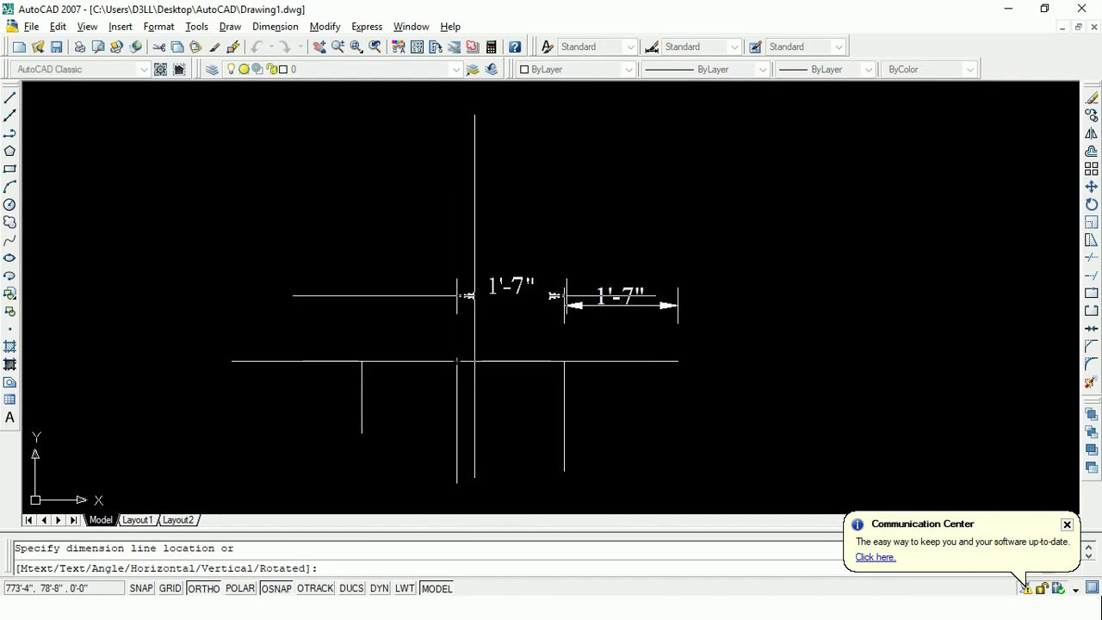
scroll(573, 305, "up", 6)
scroll(573, 306, "up", 5)
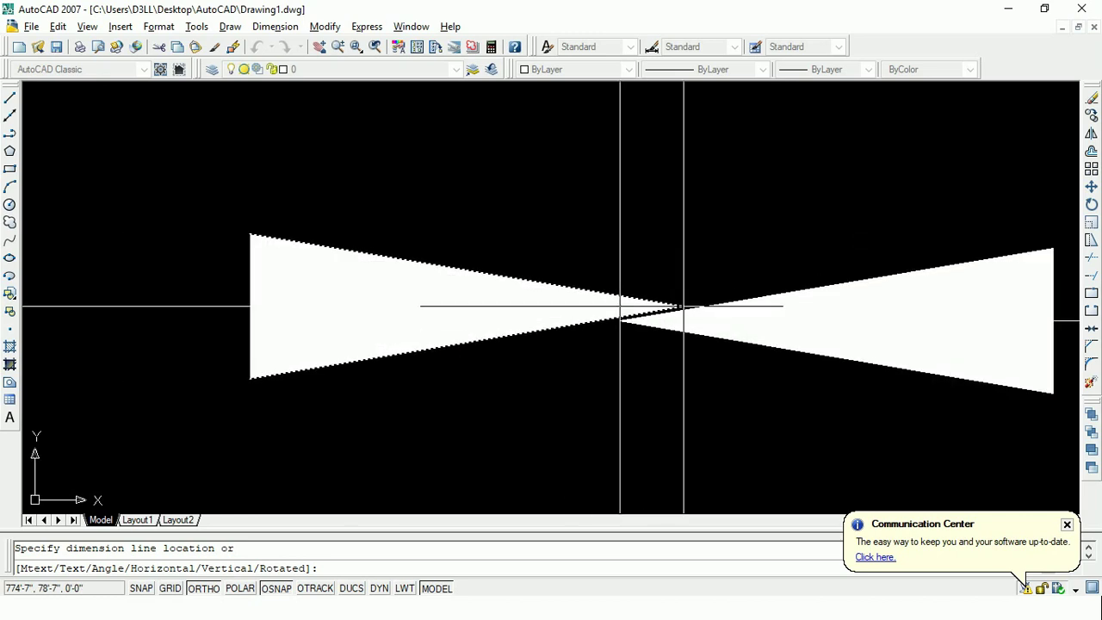
key("Escape")
scroll(569, 345, "down", 5)
scroll(569, 346, "down", 3)
middle_click_drag(566, 362, 675, 393)
scroll(676, 376, "up", 2)
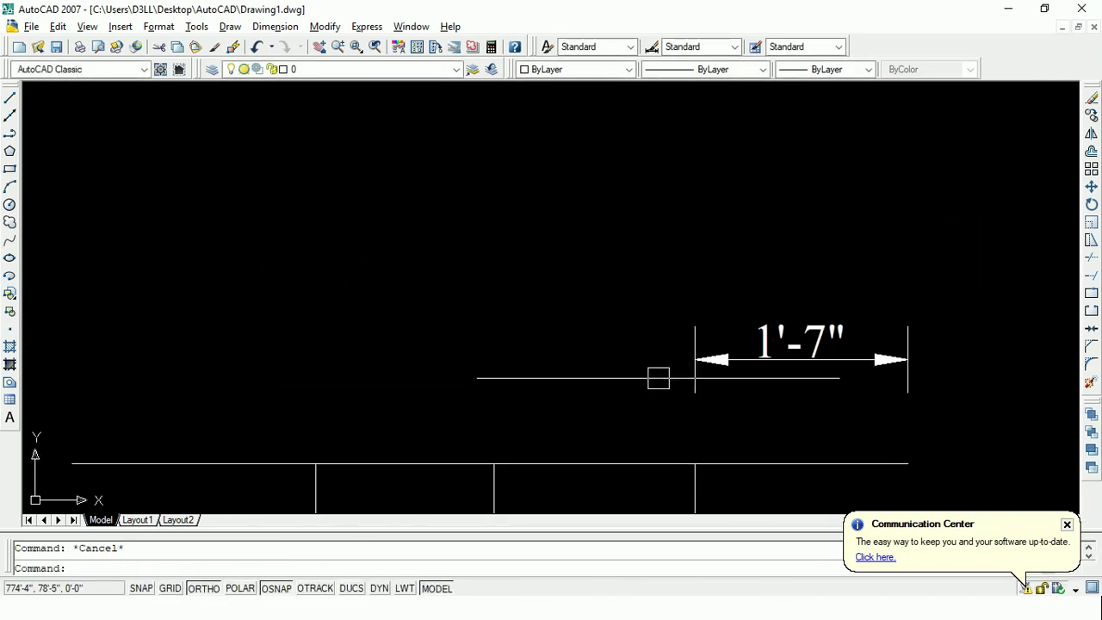
Step: Delete the first 1'-7" dimension and redraw it above the line's rightmost span
left_click(573, 224)
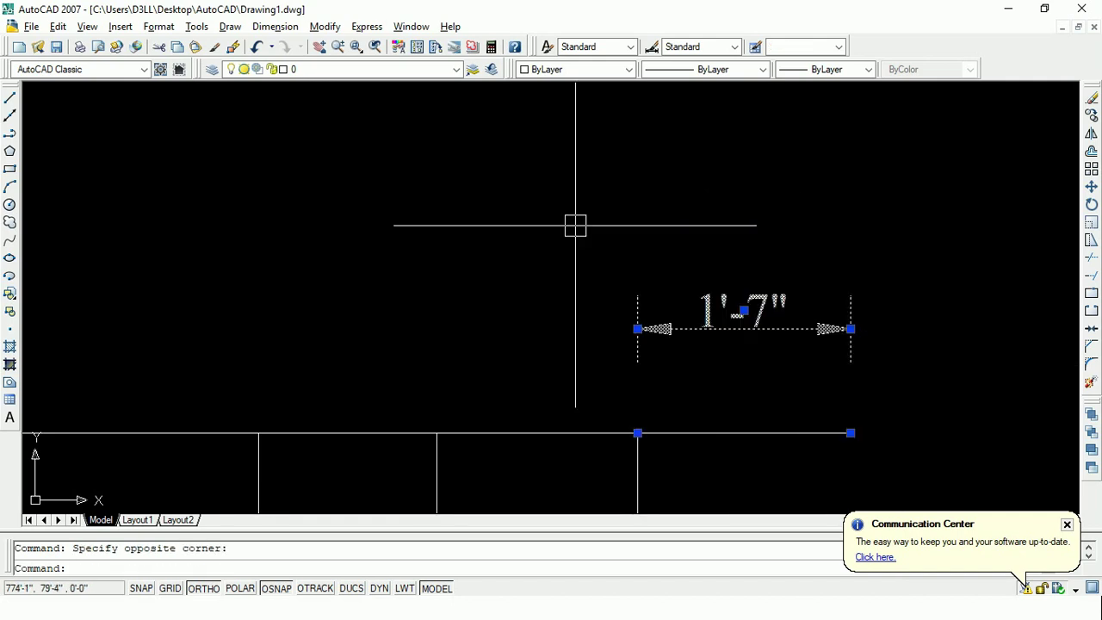
key("Delete")
type("DCO")
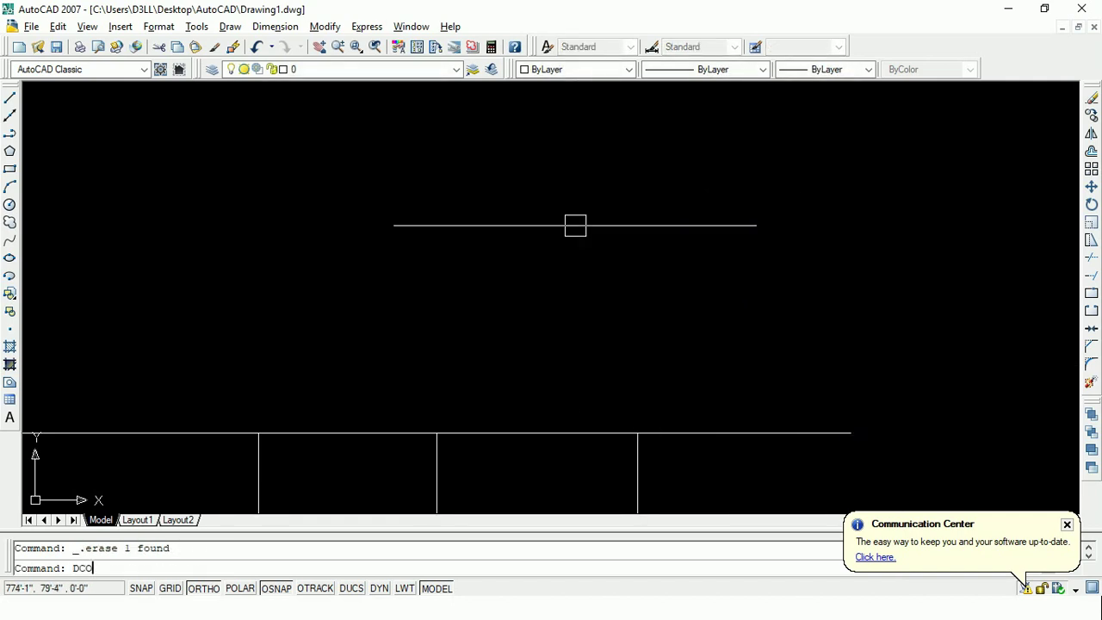
key("Return")
key("Escape")
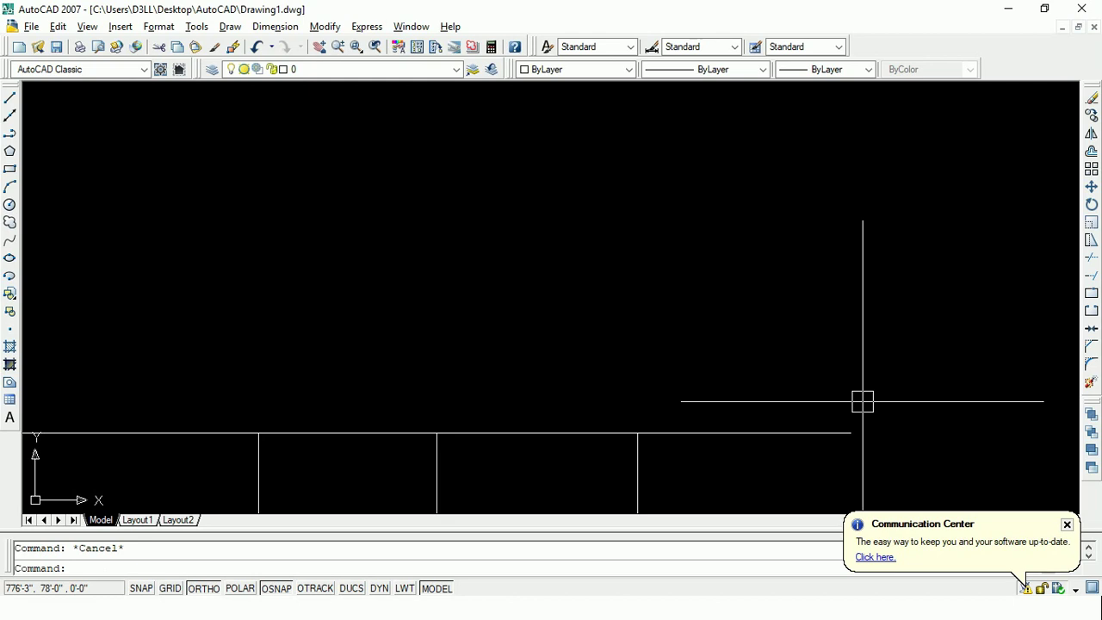
type("DLI")
key("Return")
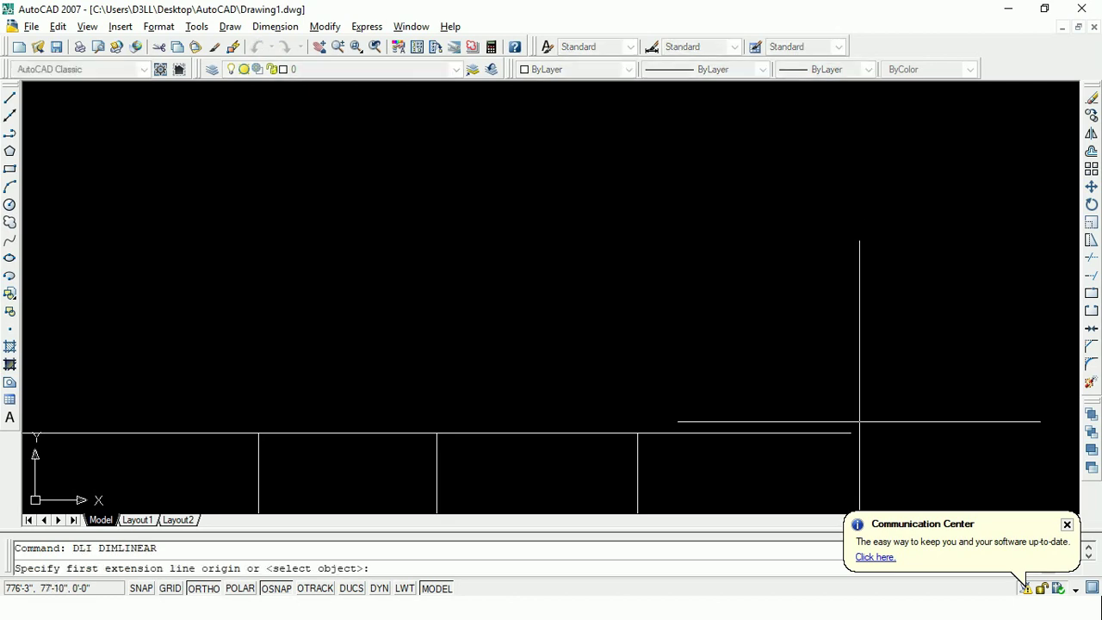
left_click(851, 433)
left_click(638, 434)
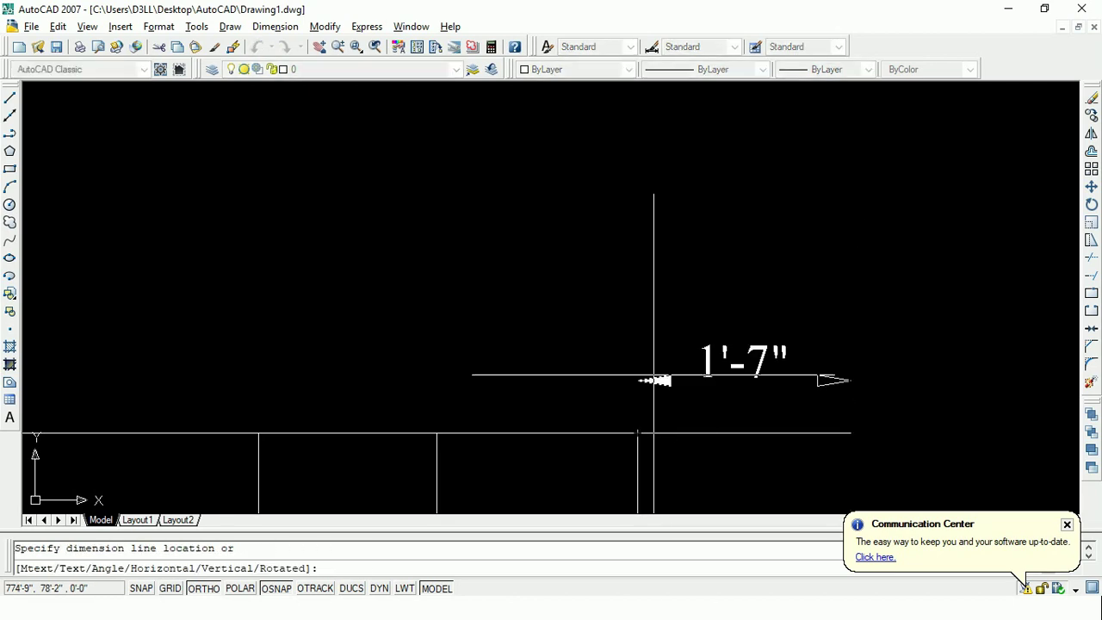
left_click(649, 327)
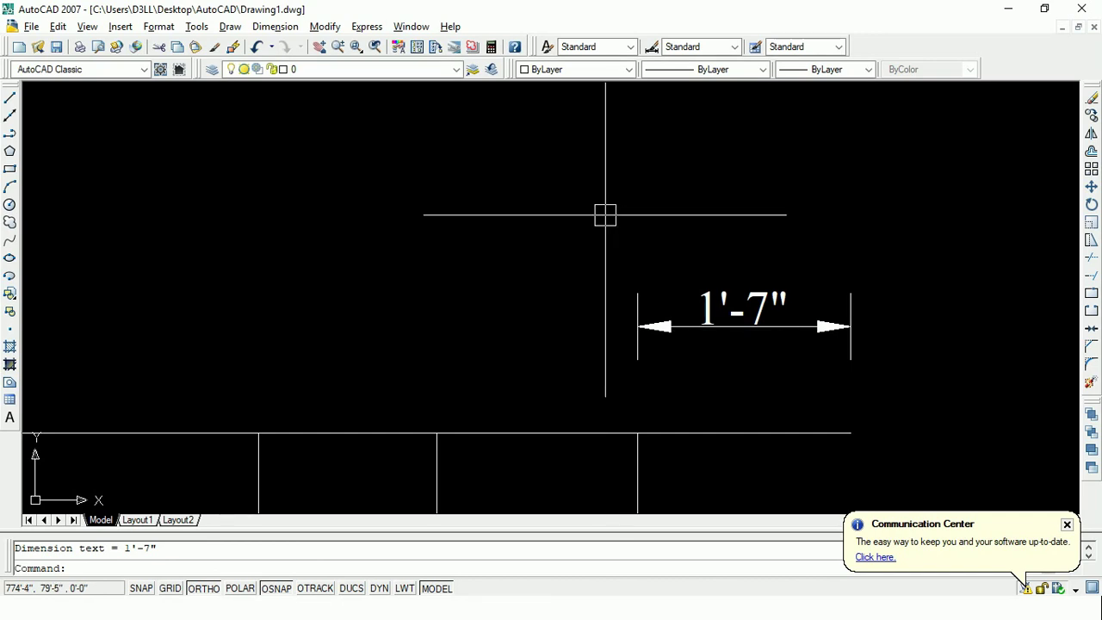
type("DCO")
Step: Chain continued dimensions of 1'-6", 1'-4" and 1'-10" leftward from the 1'-7" dimension
key("Return")
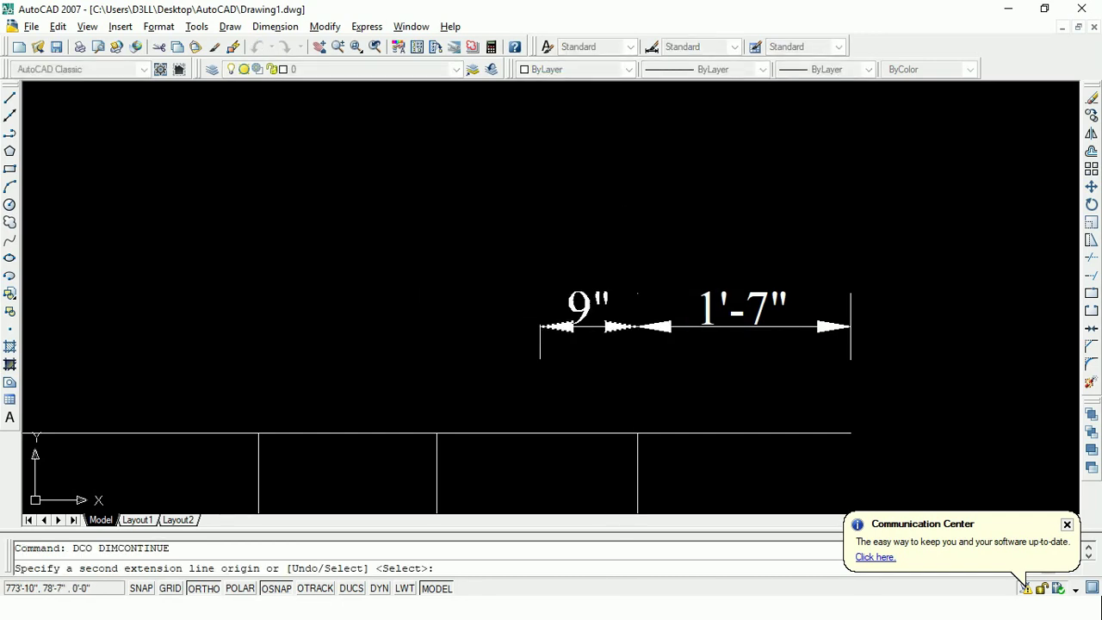
left_click(437, 433)
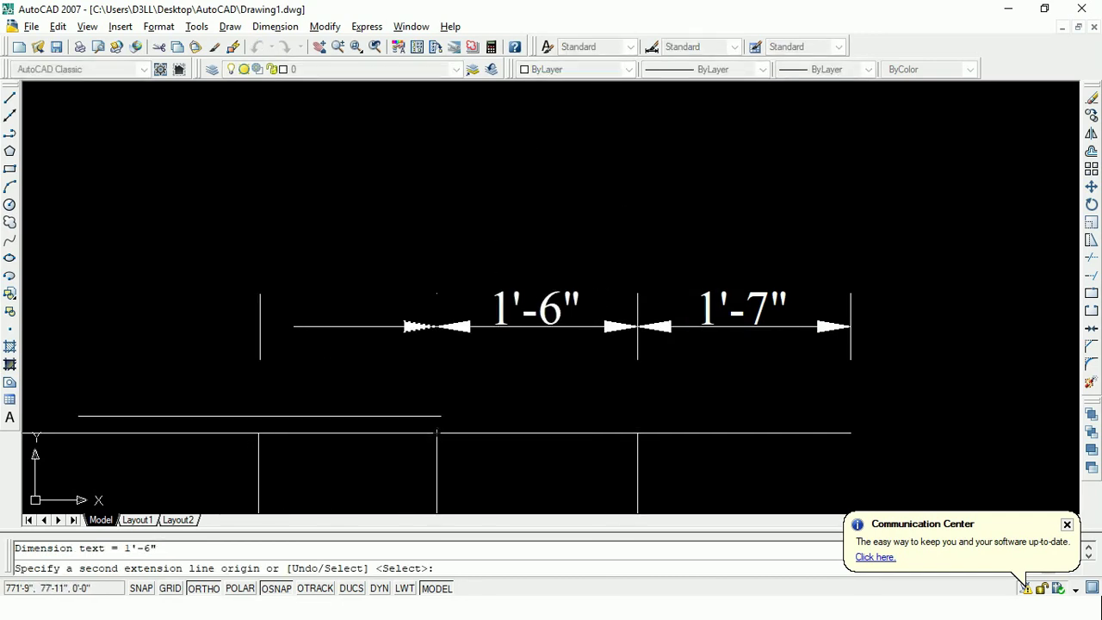
left_click(259, 433)
middle_click_drag(290, 259, 502, 191)
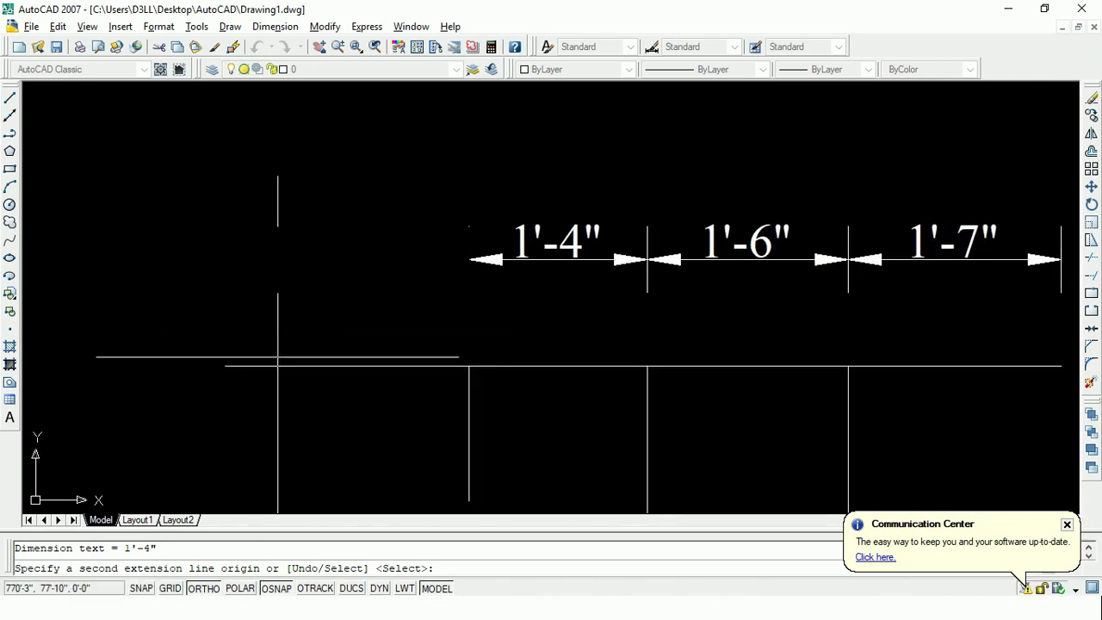
left_click(224, 366)
key("Escape")
scroll(258, 262, "down", 2)
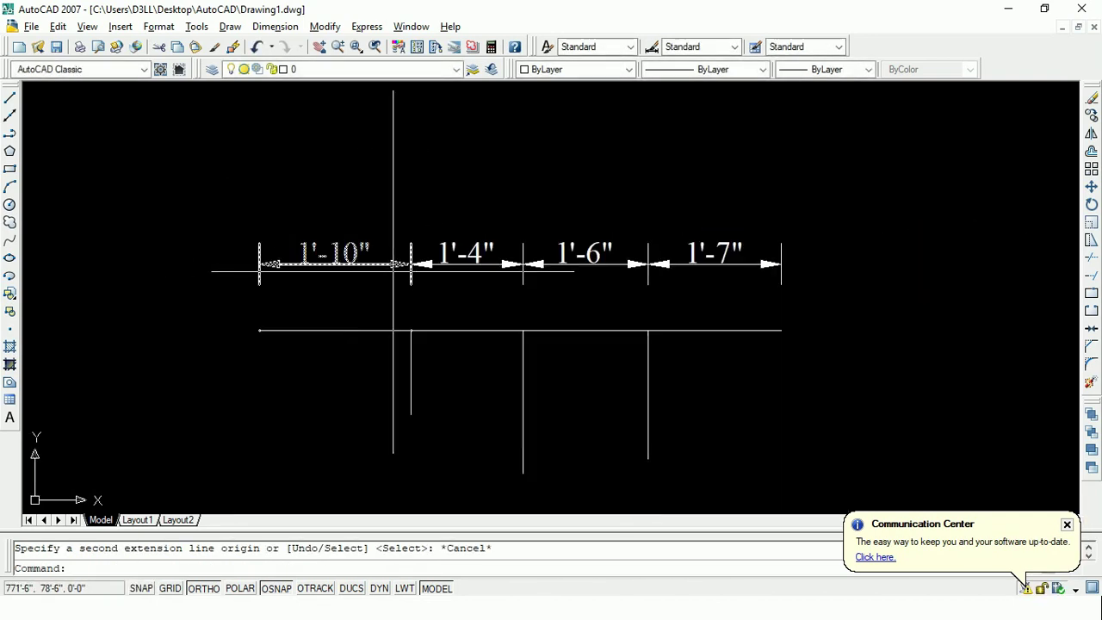
mouse_move(591, 283)
middle_mouse_down()
mouse_move(449, 304)
mouse_move(488, 290)
middle_mouse_up()
mouse_move(575, 352)
middle_mouse_down()
mouse_move(549, 327)
mouse_move(612, 347)
mouse_move(473, 336)
mouse_move(492, 359)
middle_mouse_up()
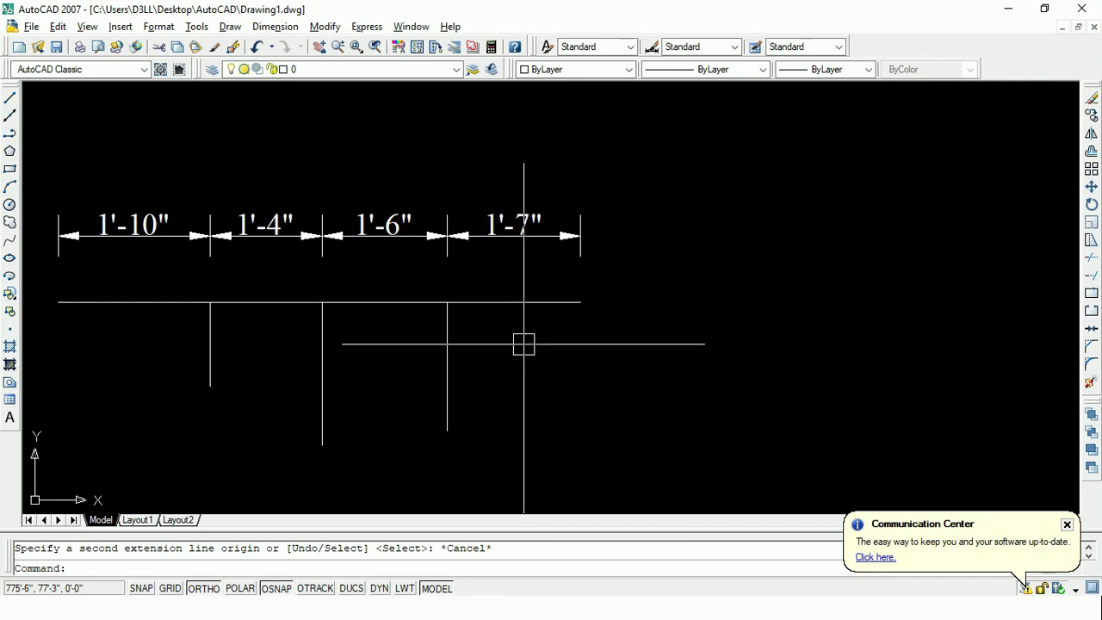
scroll(549, 339, "down", 2)
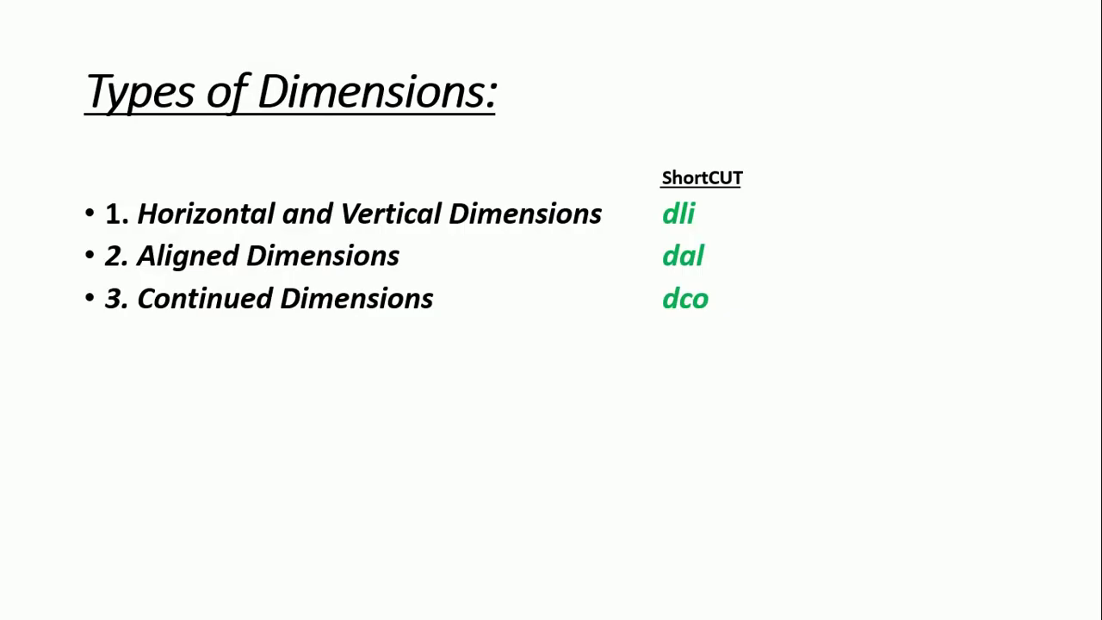
Step: Reveal the '4. Baseline Dimensions' (dba) bullet, then return to AutoCAD
left_click(698, 323)
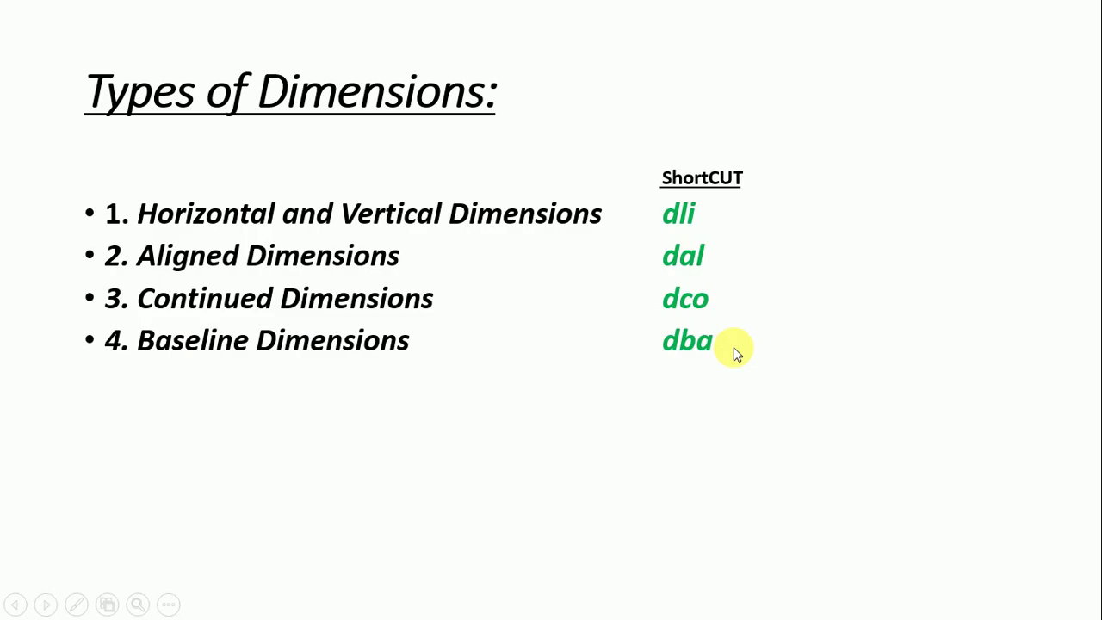
key("alt+Tab")
Step: Abandon a baseline dimension attempt and start DIMLINEAR instead
key("Escape")
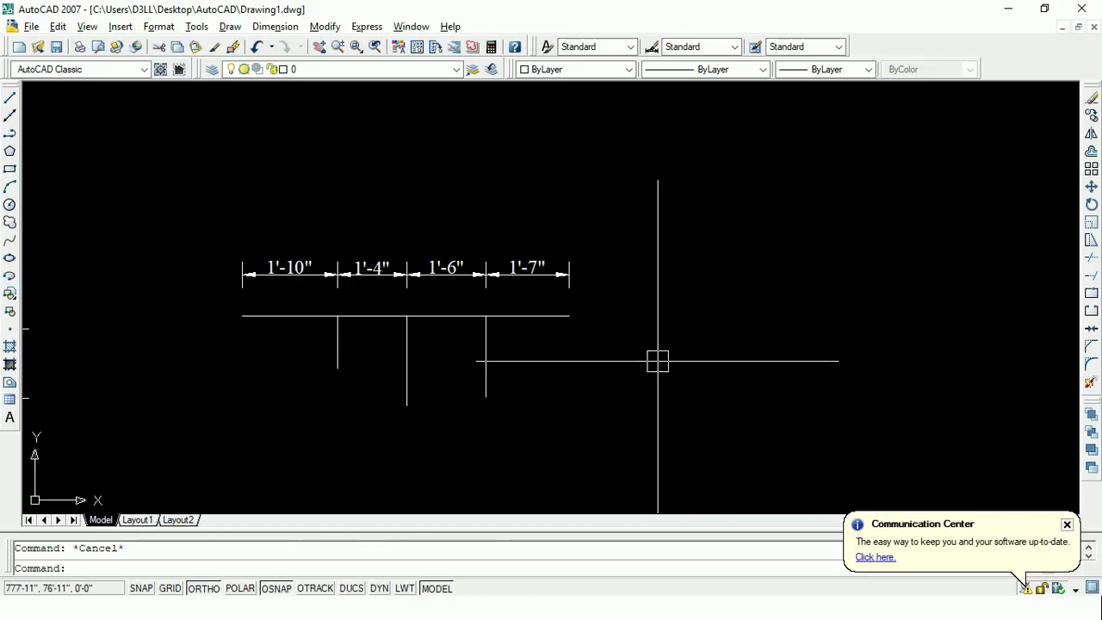
key("Return")
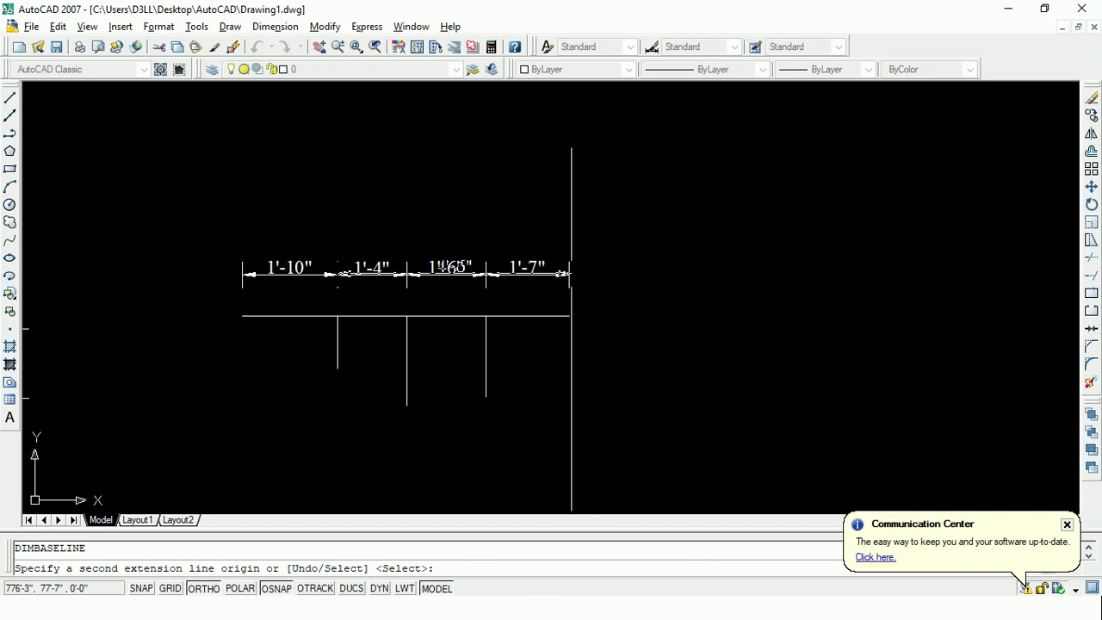
key("Escape")
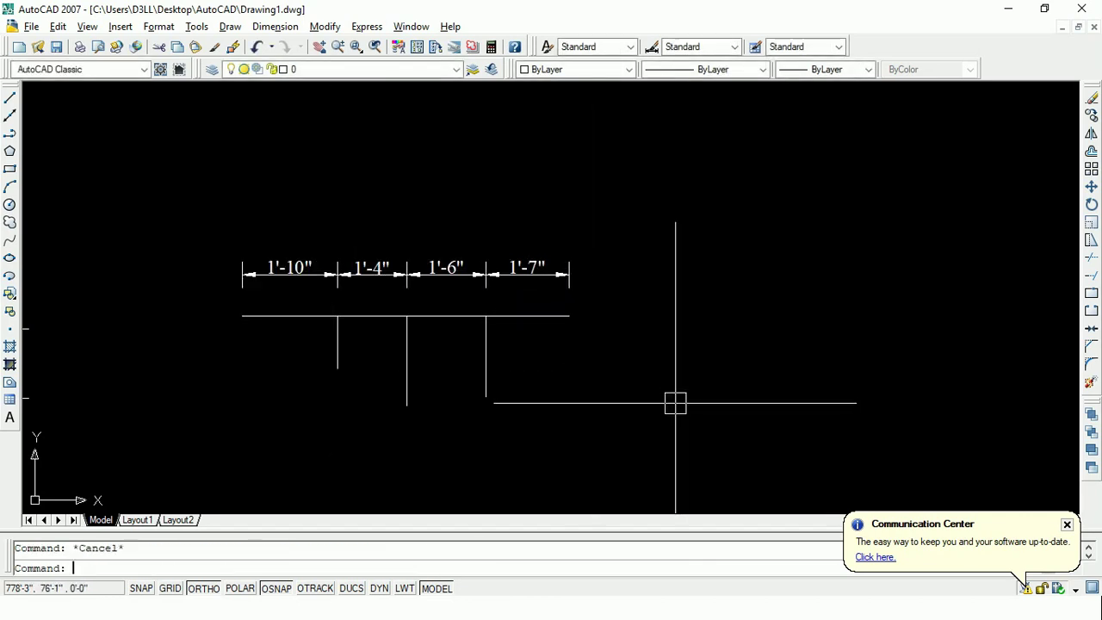
type("DLI")
key("Return")
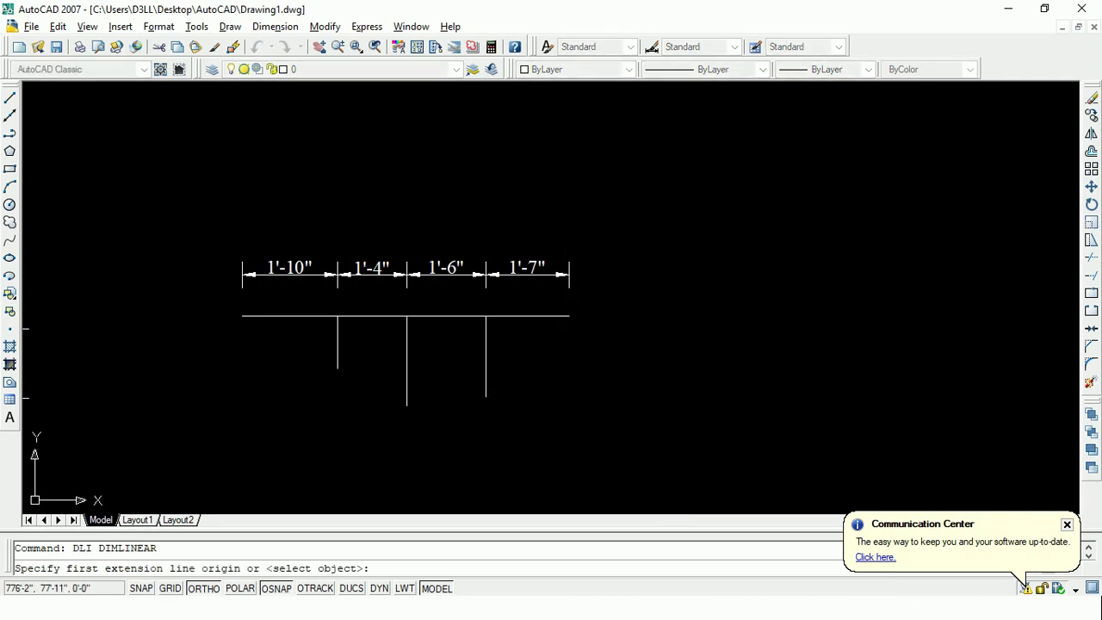
Step: Place a 1'-7" dimension above the row and add baseline dimensions from it
left_click(569, 316)
left_click(486, 316)
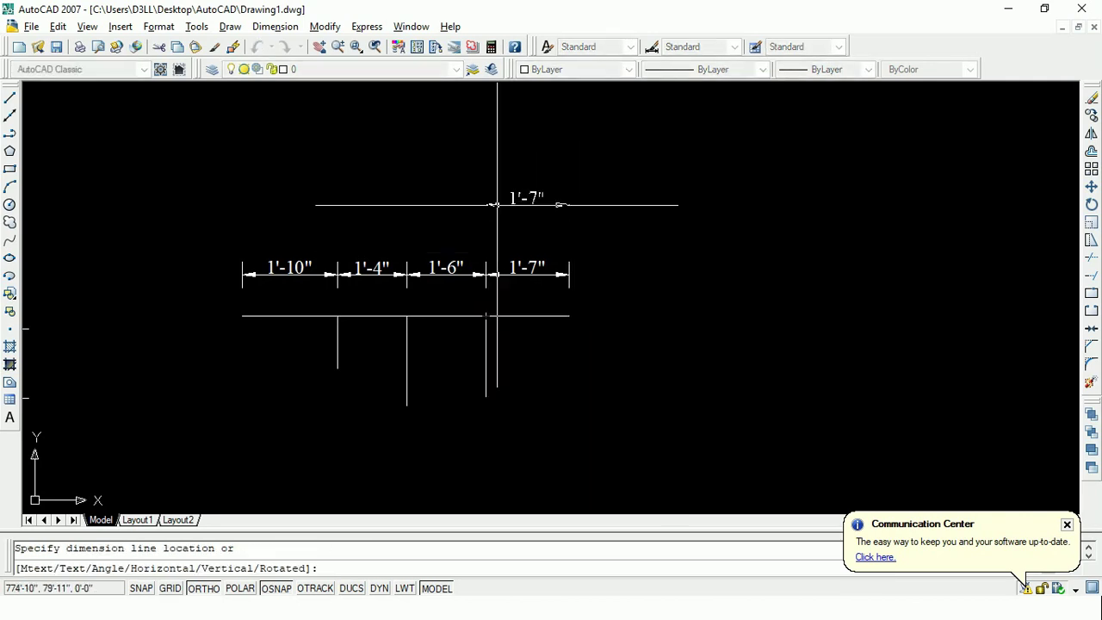
left_click(492, 206)
type("DBA")
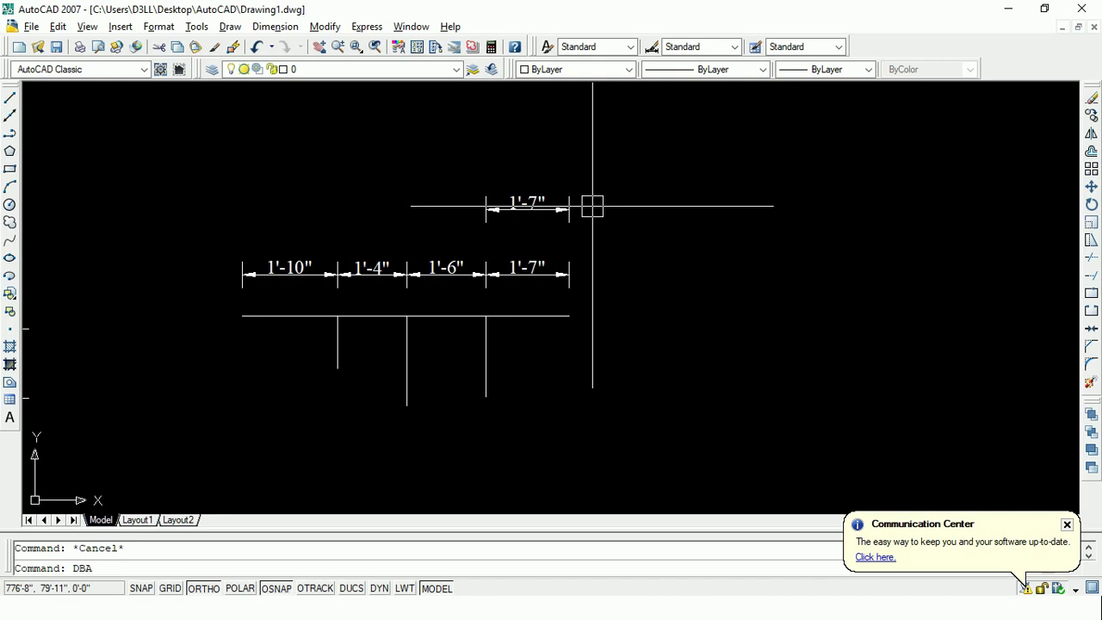
key("Return")
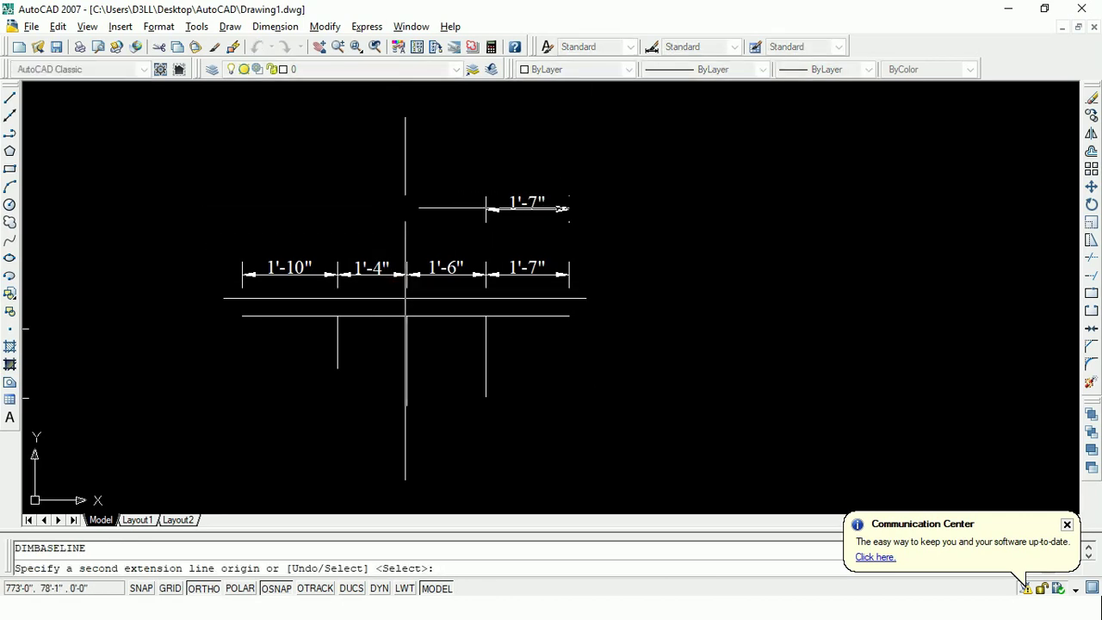
left_click(337, 316)
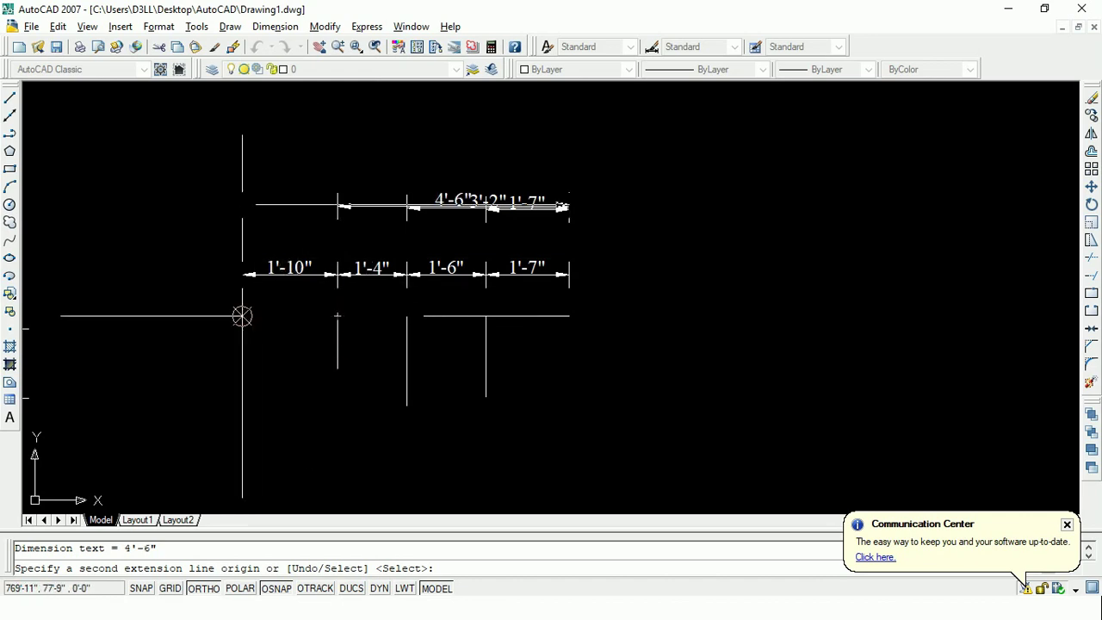
key("Escape")
Step: Zoom in and out to inspect the new baseline dimensions above the chained row
scroll(381, 276, "up", 5)
scroll(382, 233, "up", 5)
scroll(384, 221, "up", 2)
scroll(279, 217, "down", 3)
scroll(593, 216, "down", 2)
scroll(680, 217, "up", 3)
scroll(520, 220, "down", 3)
scroll(520, 222, "down", 3)
scroll(668, 276, "up", 1)
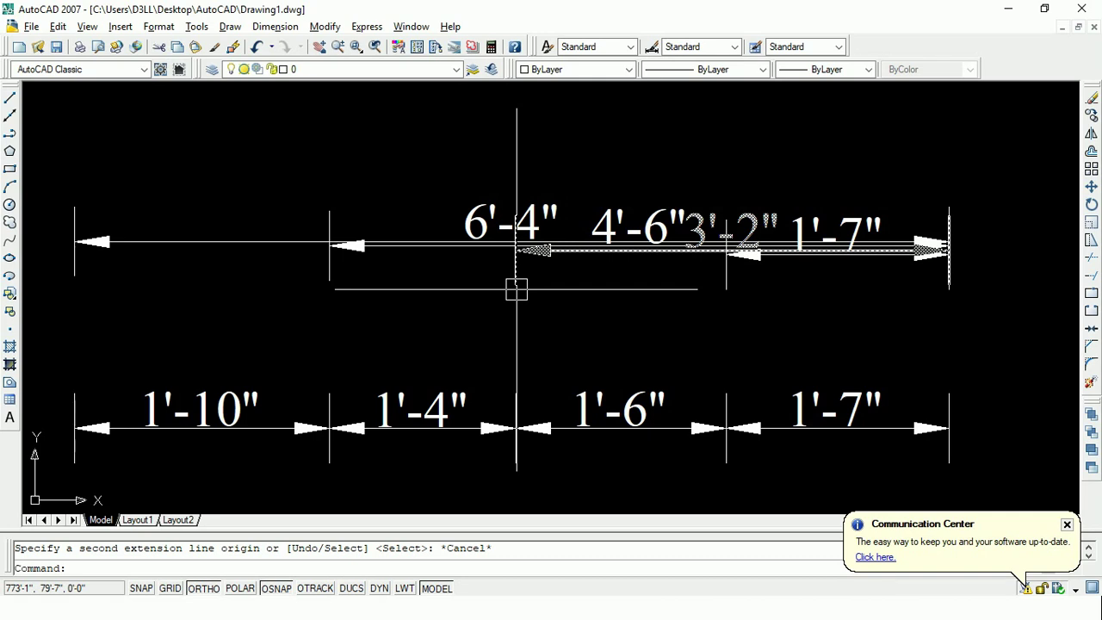
scroll(418, 247, "up", 3)
scroll(418, 246, "up", 2)
scroll(387, 249, "down", 2)
key("Escape")
scroll(433, 249, "down", 2)
scroll(445, 249, "down", 1)
scroll(480, 246, "down", 1)
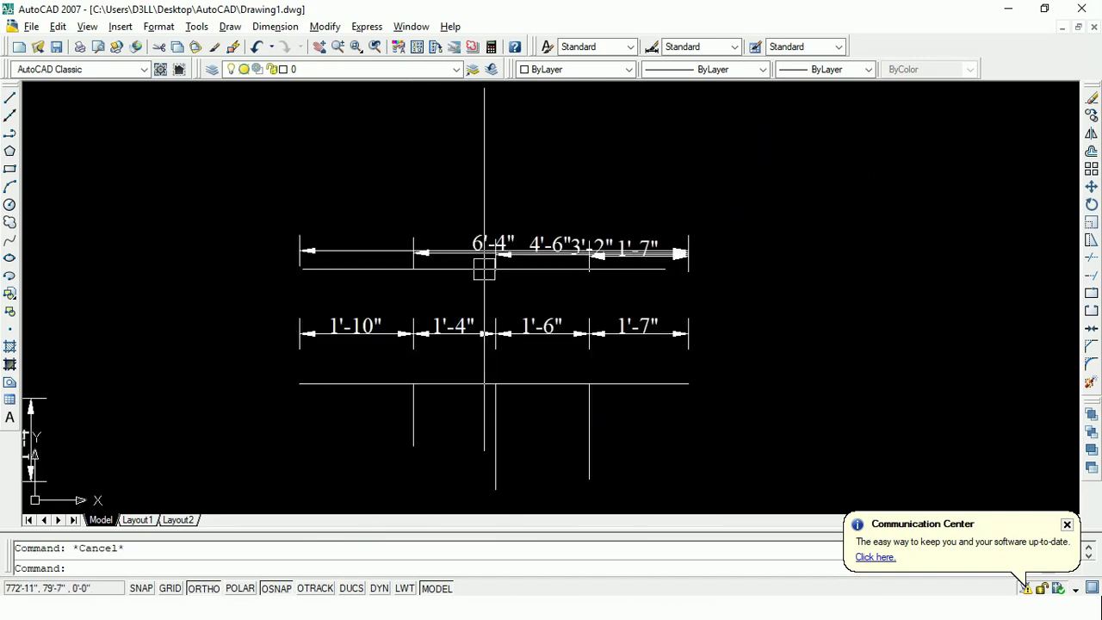
type("D")
Step: Set the Standard dimension style's baseline spacing to 8" on its Lines tab
key("Return")
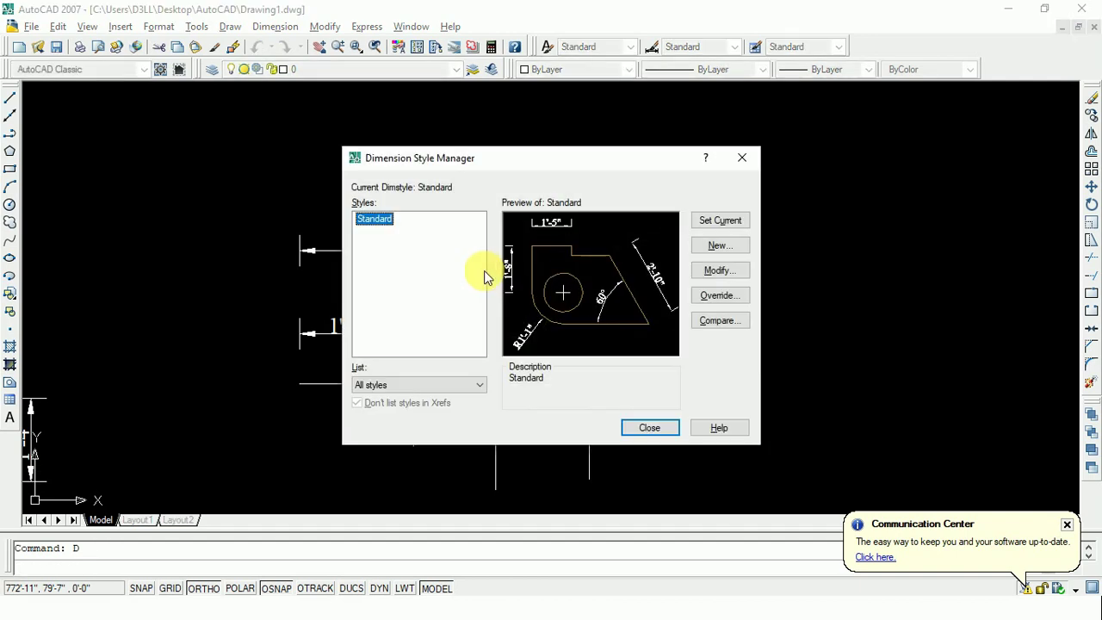
left_click(740, 268)
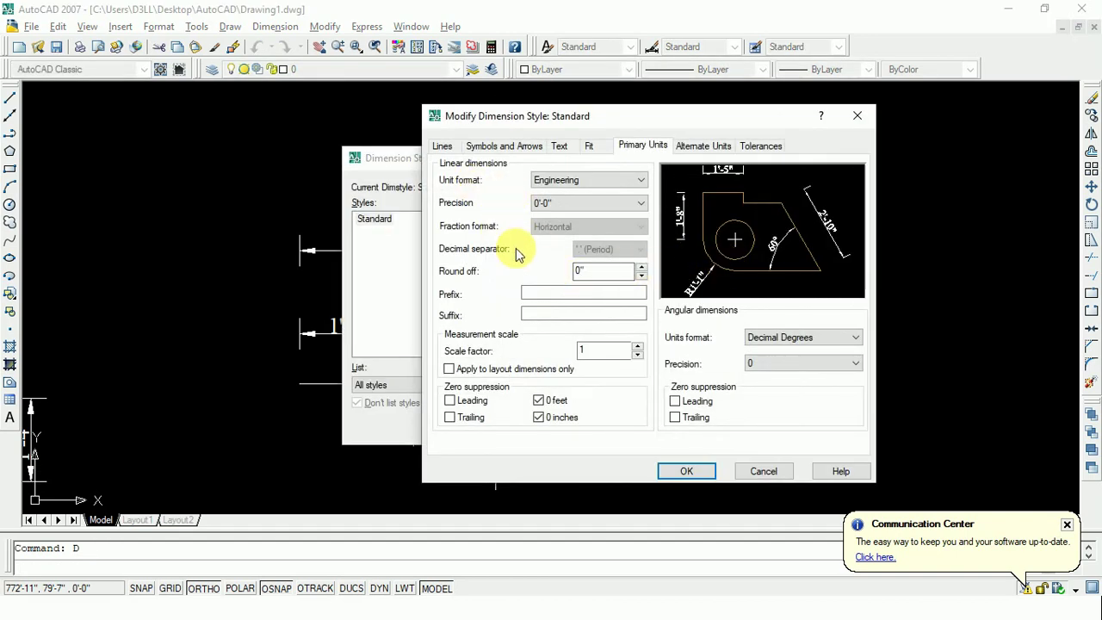
left_click(443, 146)
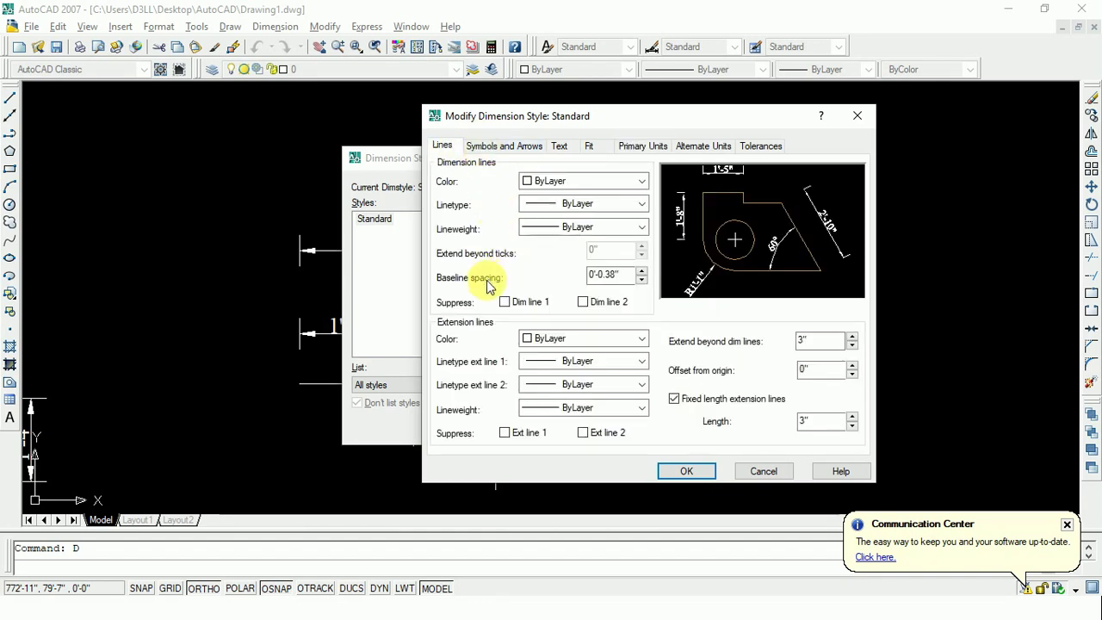
left_click_drag(629, 276, 504, 281)
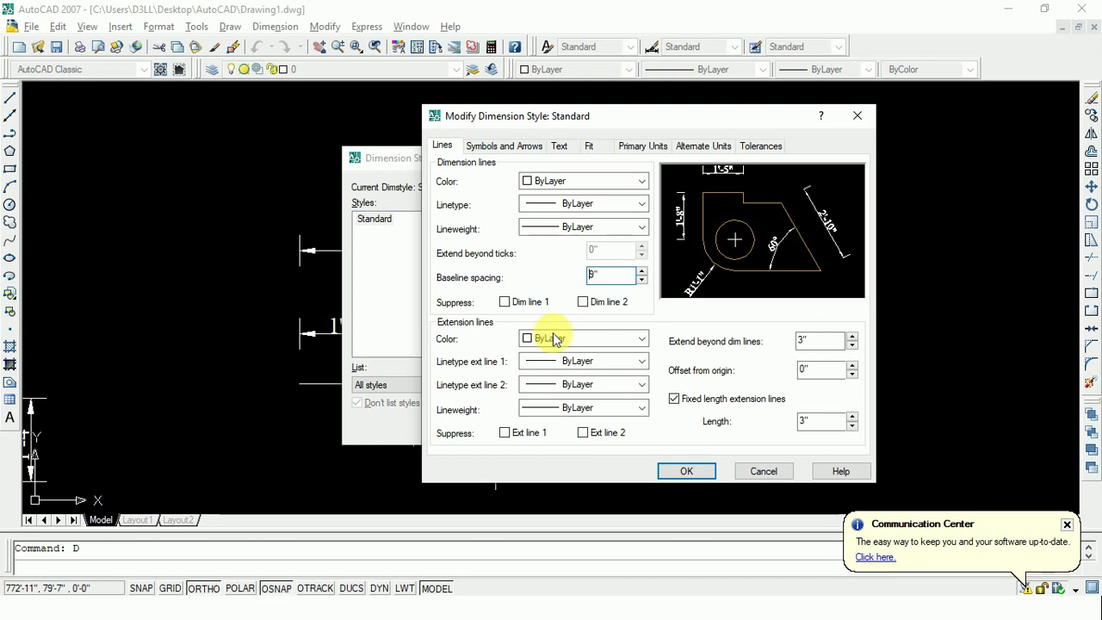
left_click(696, 474)
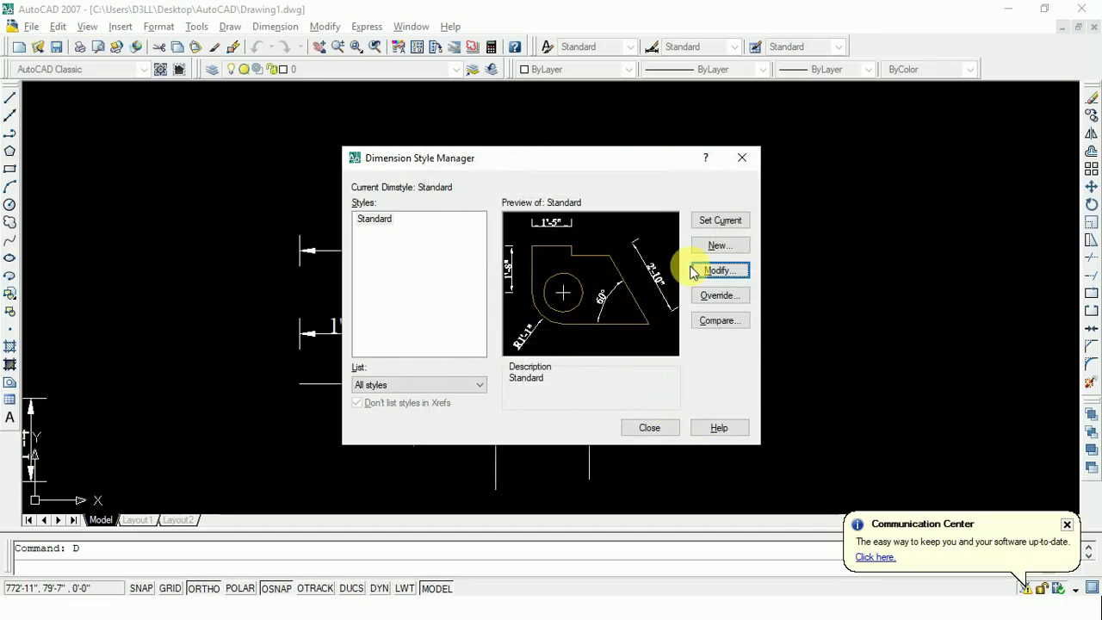
left_click(655, 429)
scroll(527, 254, "up", 3)
scroll(607, 267, "up", 3)
scroll(607, 265, "up", 2)
scroll(591, 263, "down", 2)
scroll(482, 255, "down", 3)
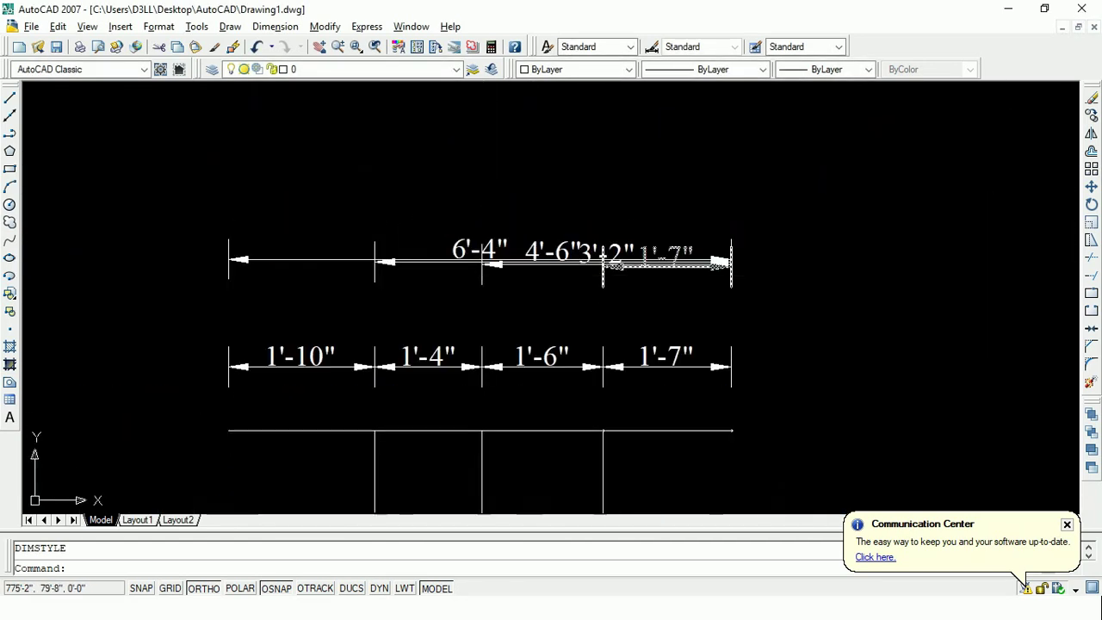
Step: Select the upper dimension row and reapply the Standard dimension style to it
left_click(778, 293)
left_click(191, 191)
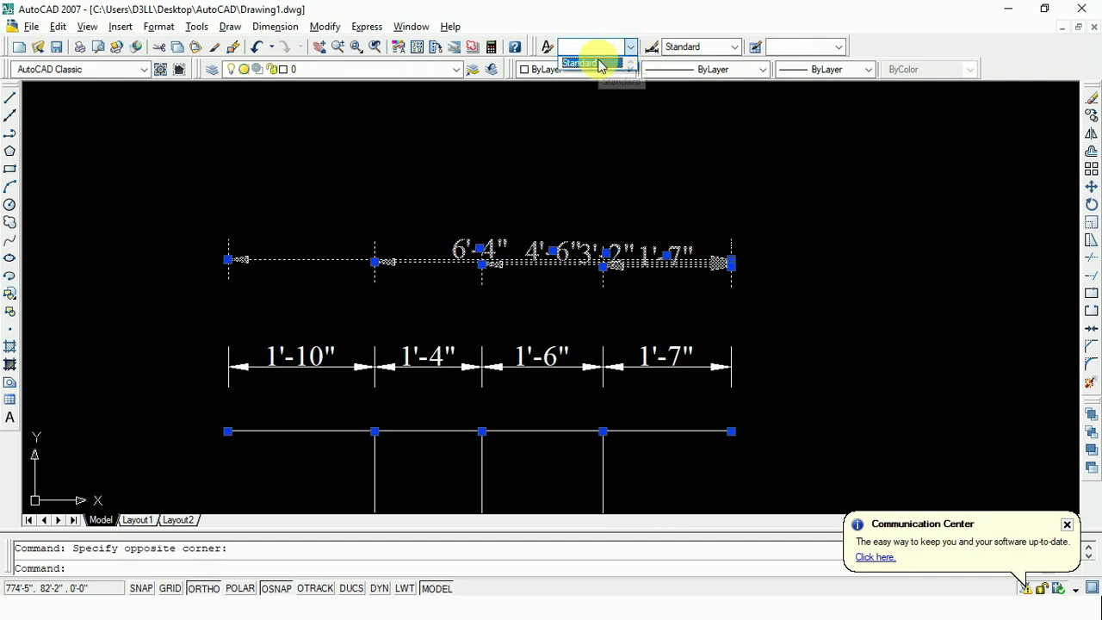
left_click(701, 49)
left_click(702, 51)
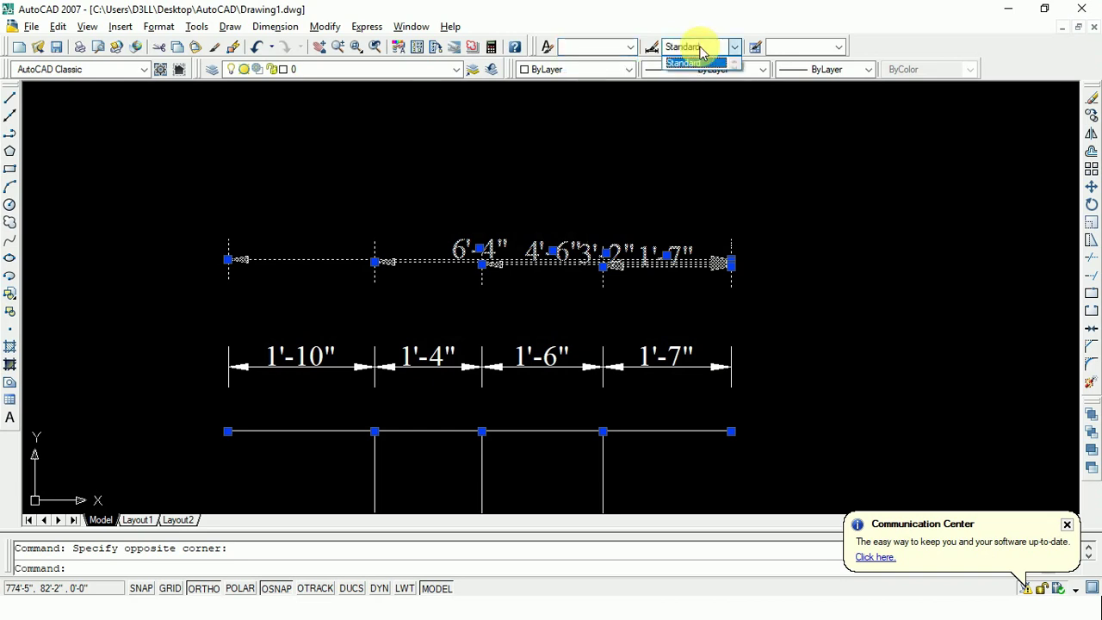
left_click(696, 65)
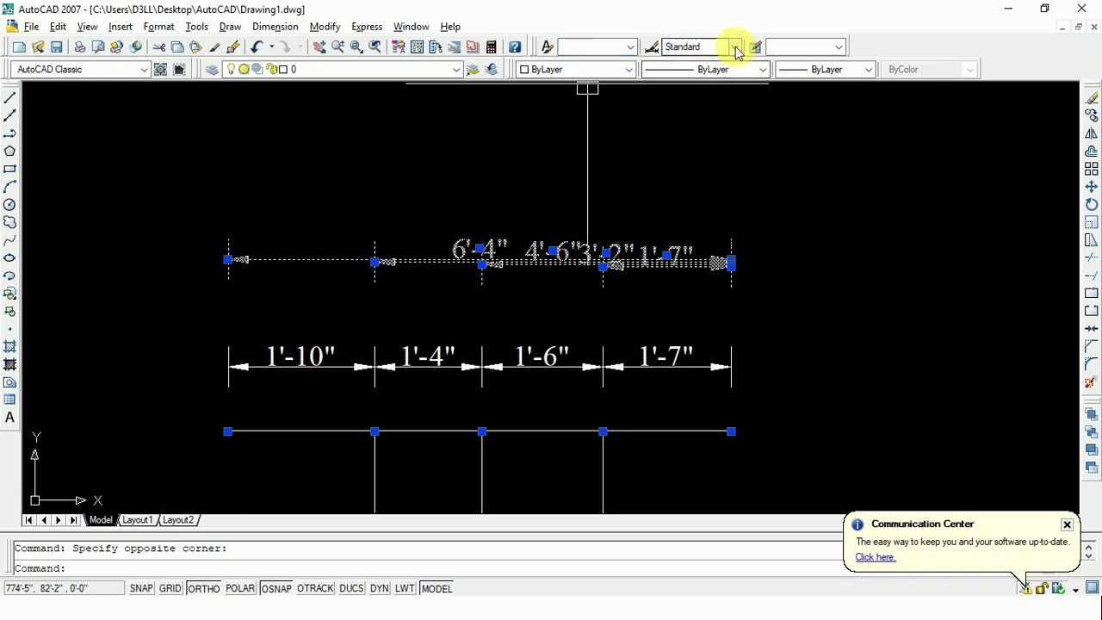
left_click(735, 49)
left_click(707, 66)
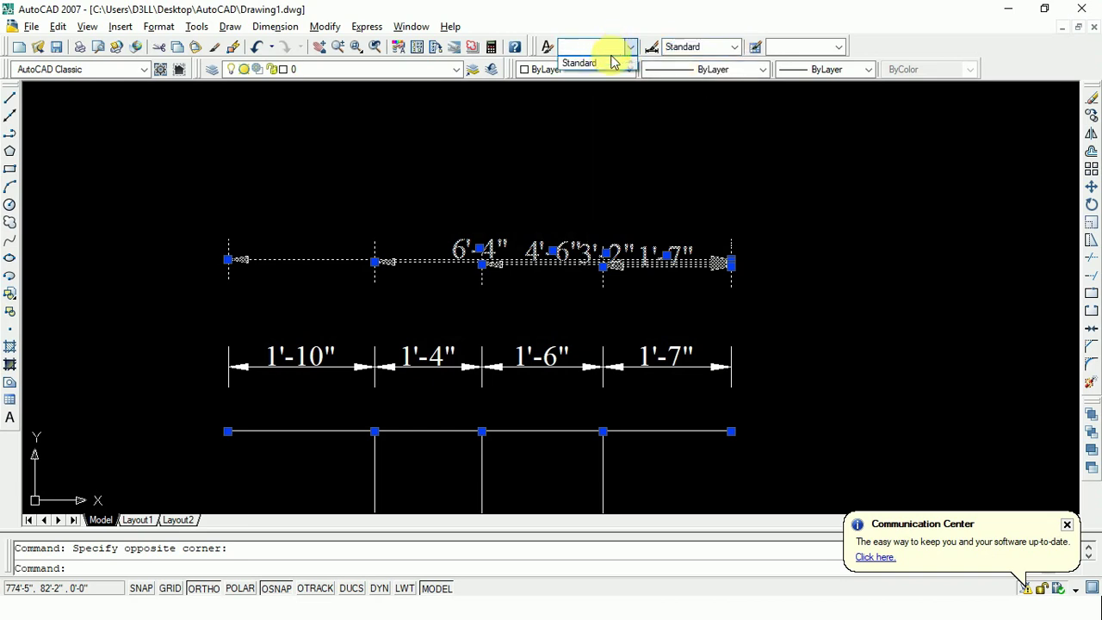
key("Escape")
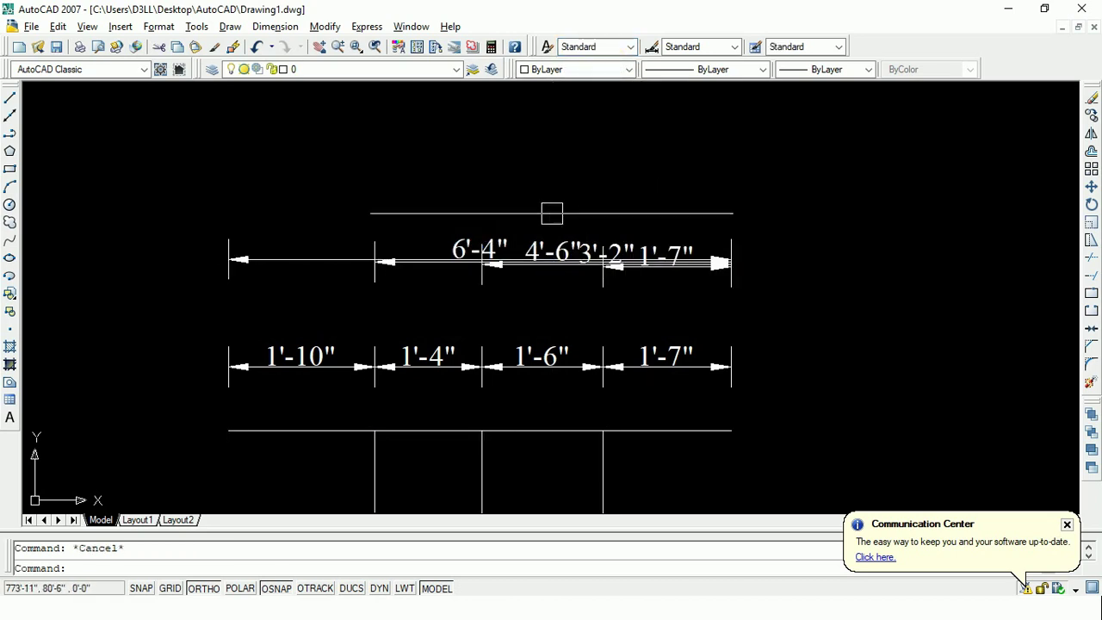
Step: Window-select the four stacked upper dimensions and erase them
scroll(551, 215, "up", 3)
scroll(461, 215, "down", 3)
left_click(704, 260)
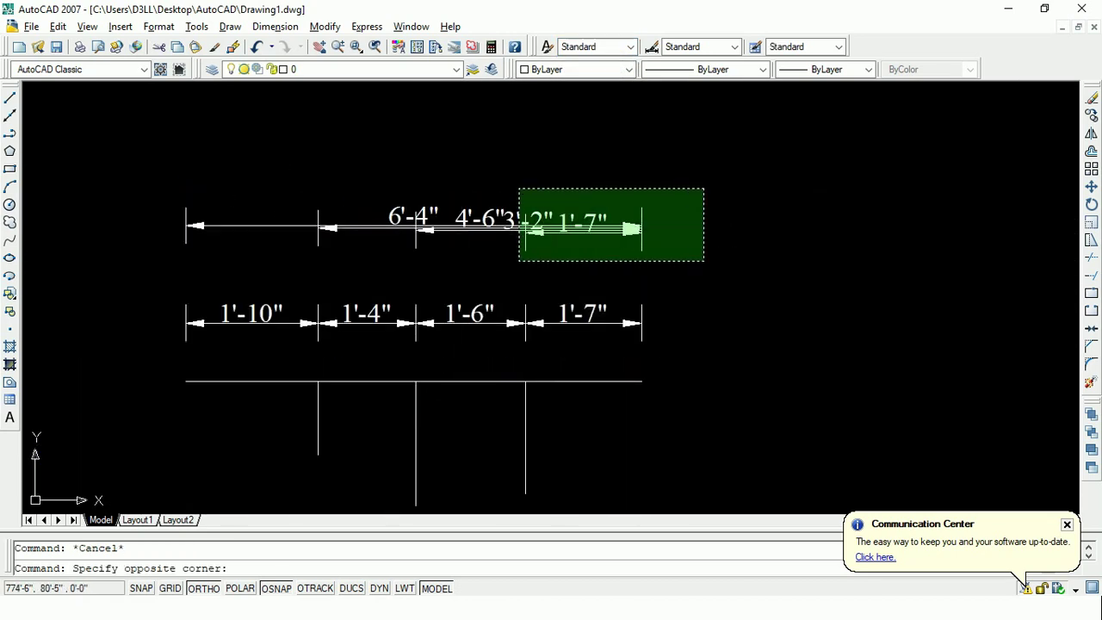
left_click(519, 188)
key("Delete")
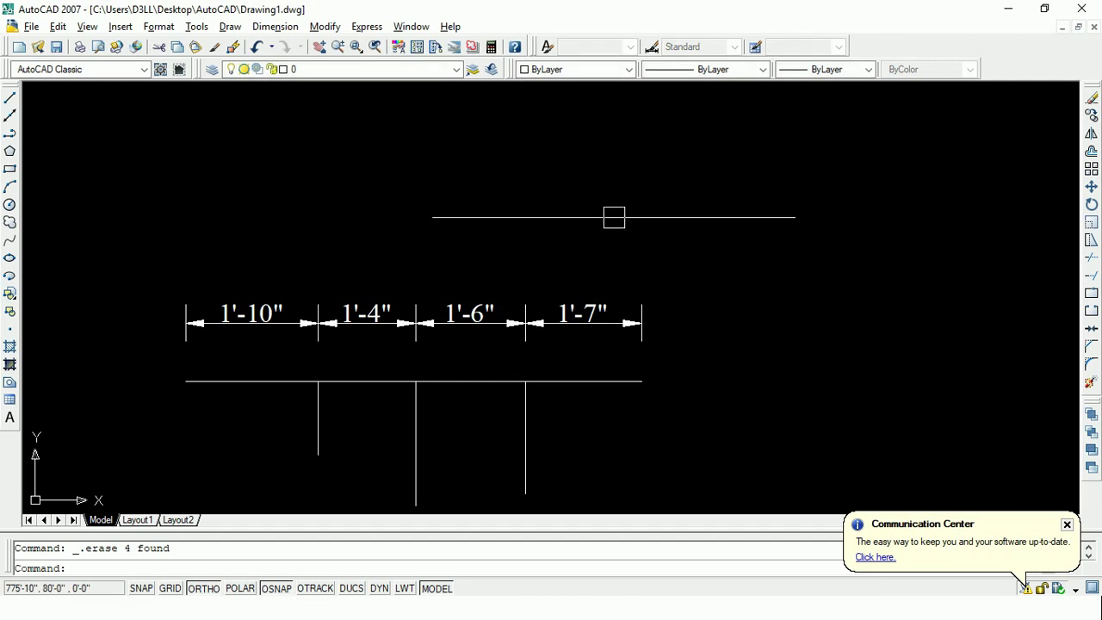
scroll(651, 263, "down", 1)
middle_click_drag(650, 264, 648, 262)
type("DLI")
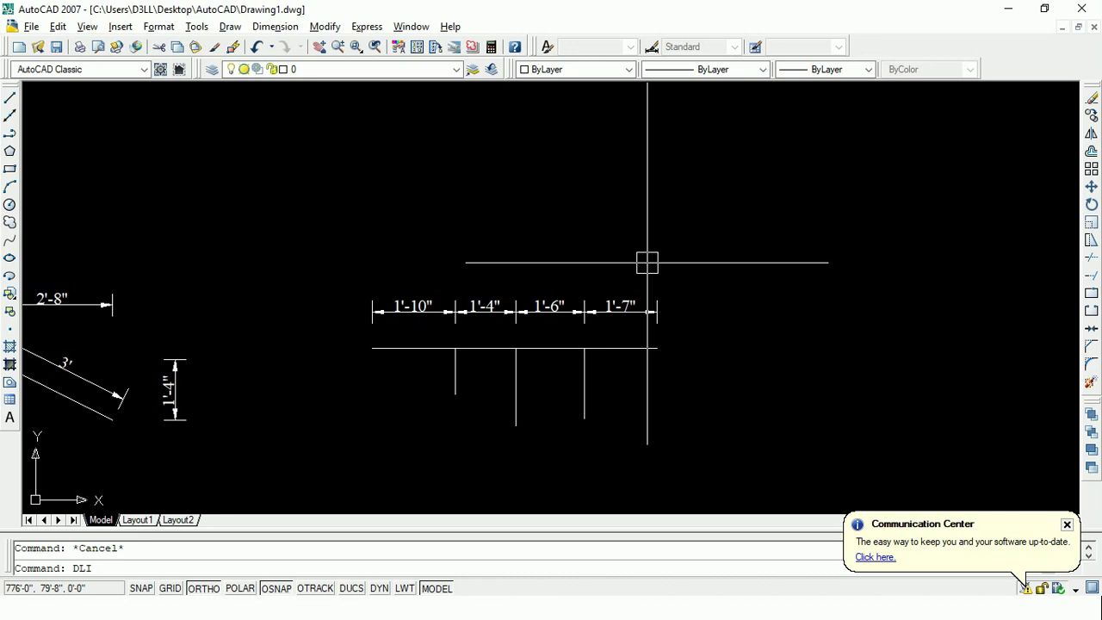
key("Return")
scroll(681, 319, "up", 2)
scroll(622, 367, "up", 1)
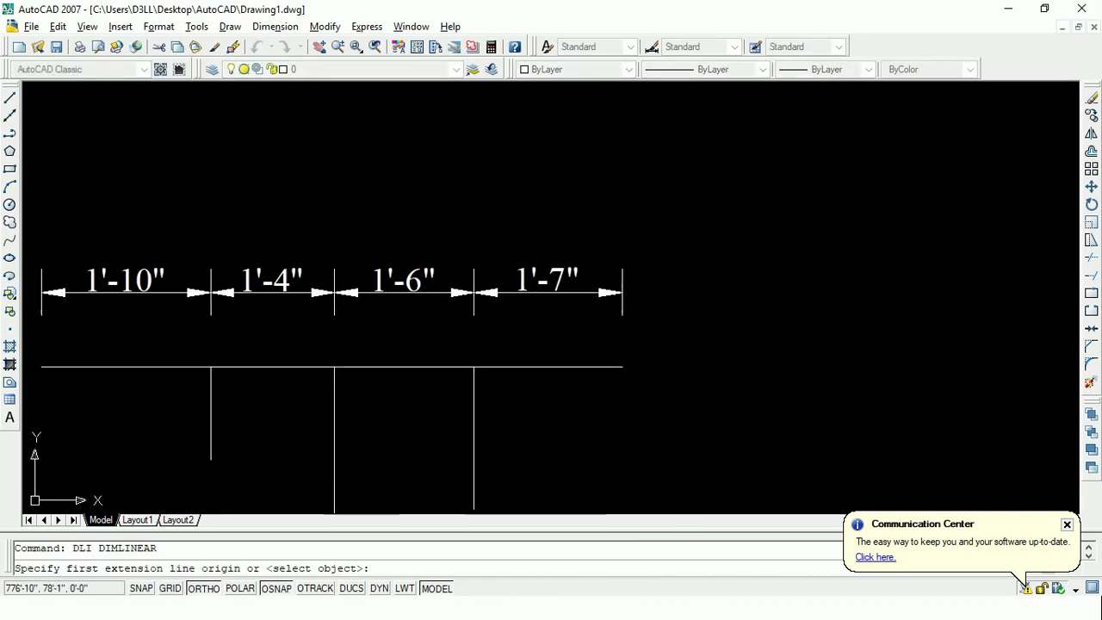
left_click(623, 367)
left_click(474, 368)
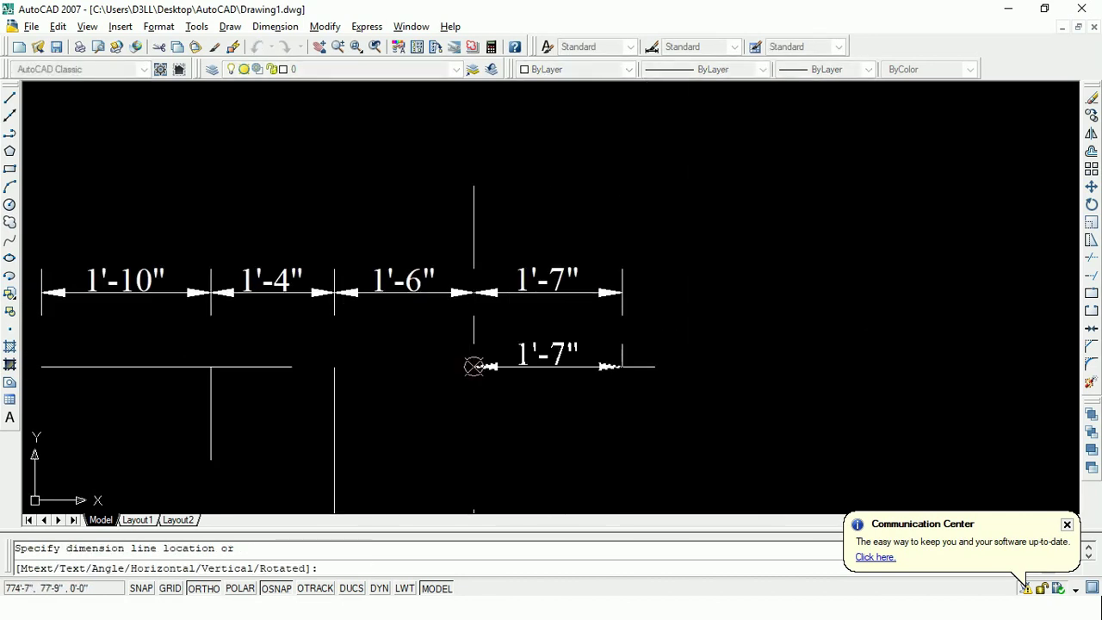
left_click(475, 186)
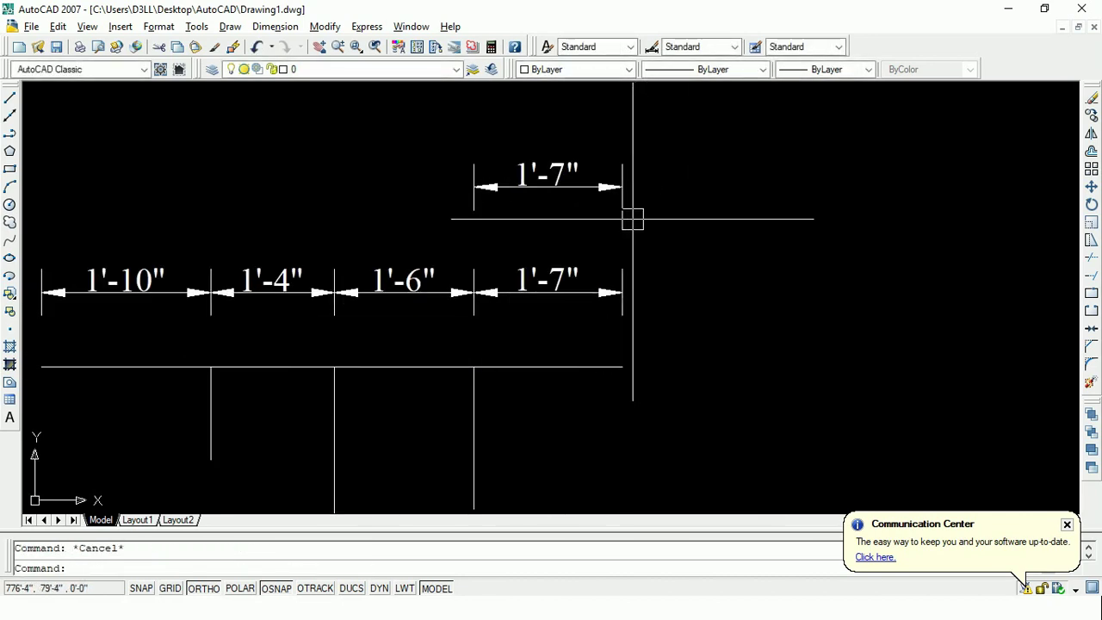
type("DBA")
key("Return")
key("Return")
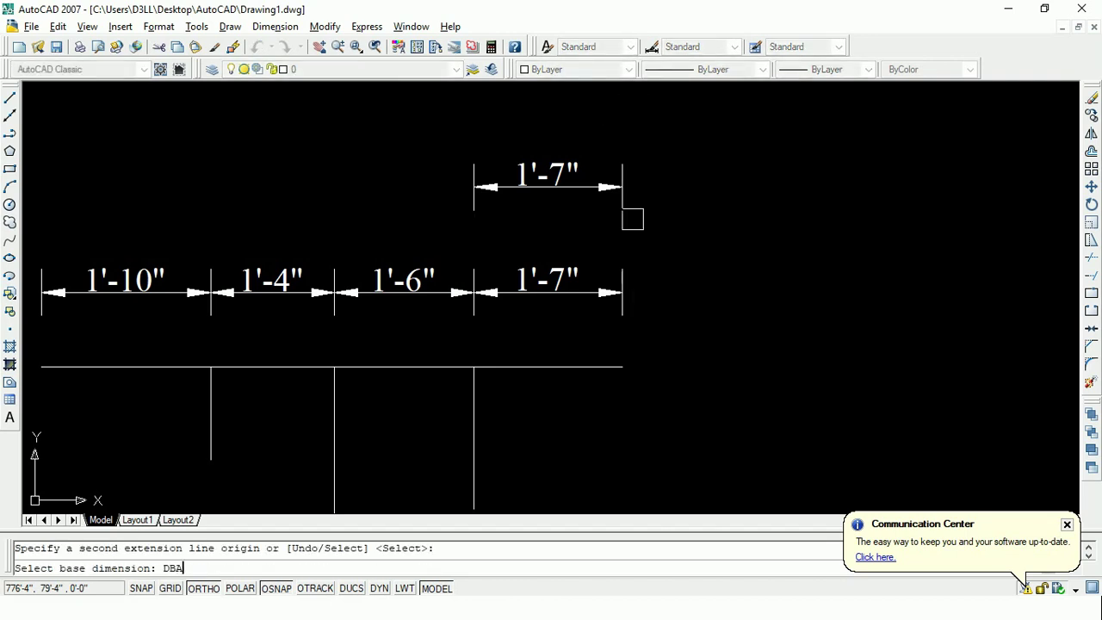
key("Return")
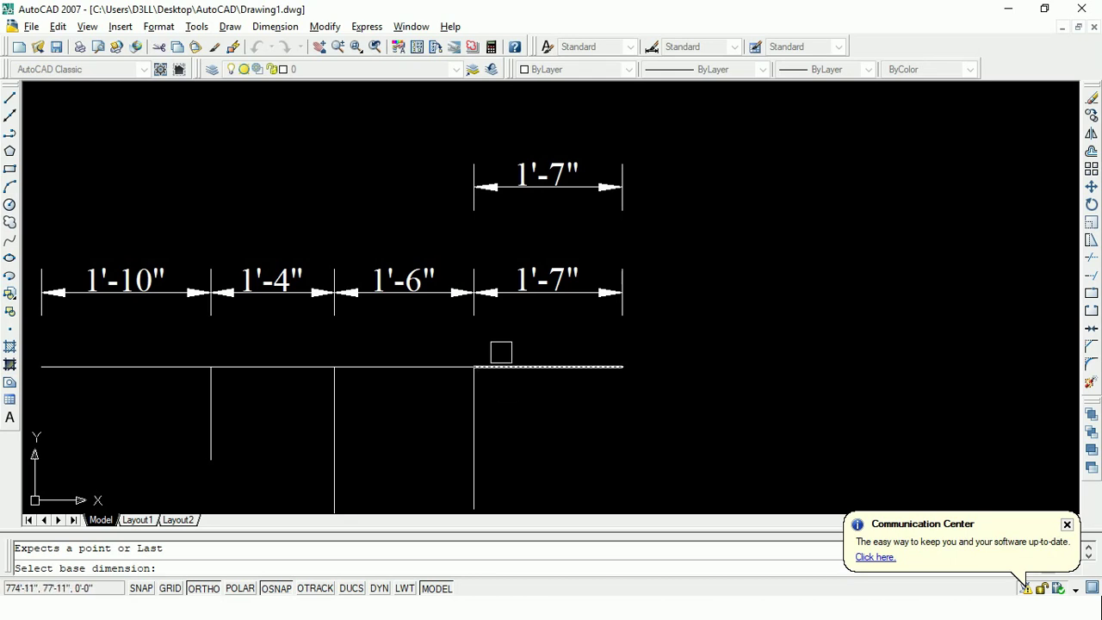
left_click(542, 187)
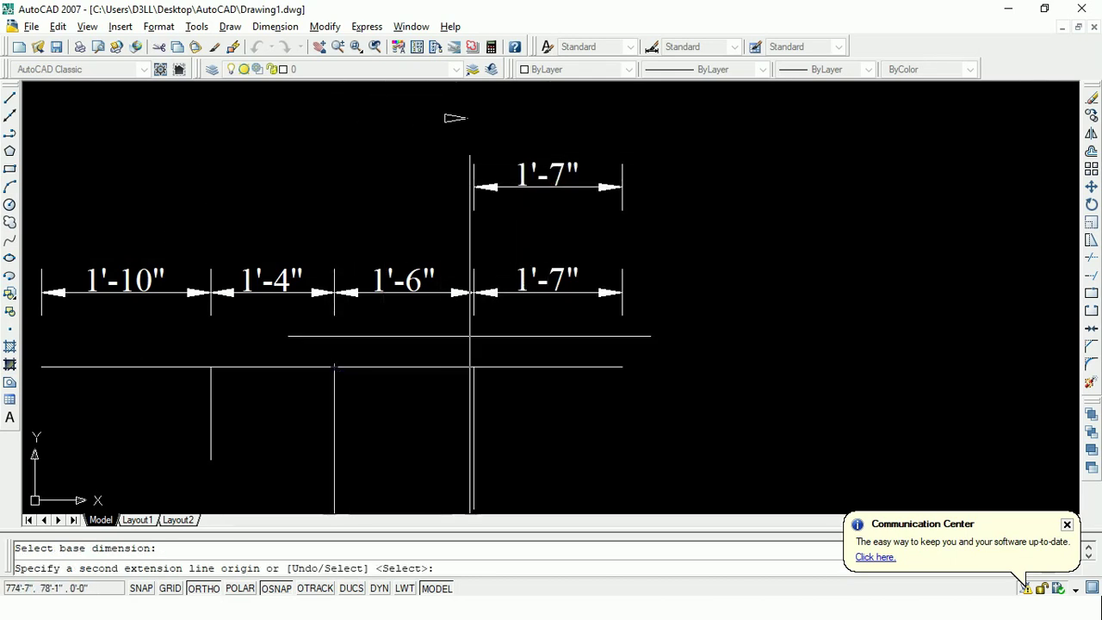
key("Escape")
left_click(551, 186)
left_click(503, 148)
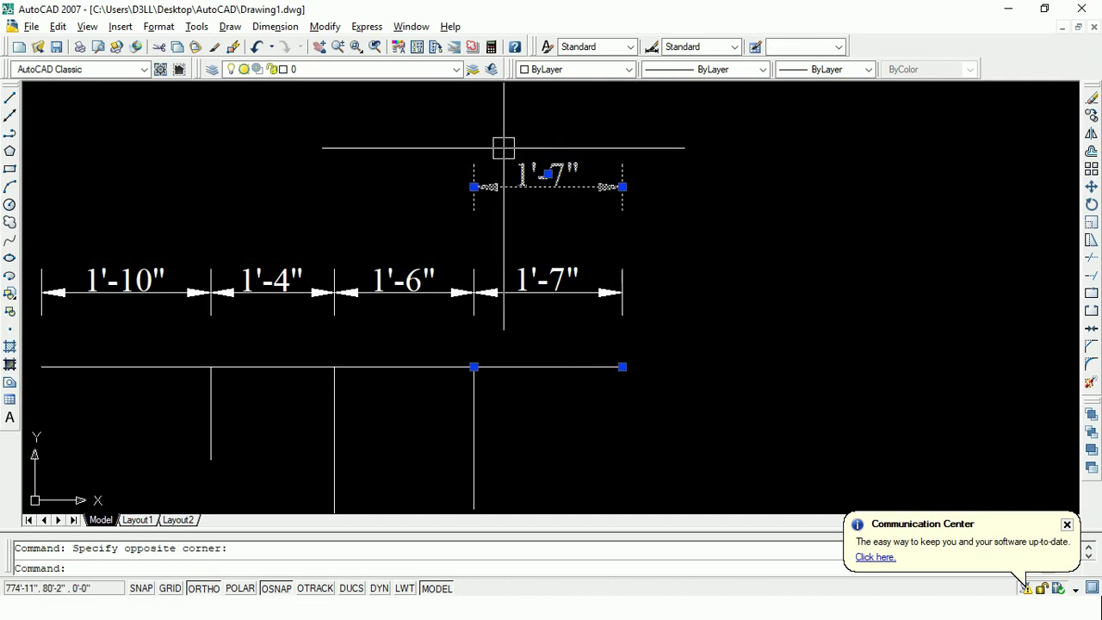
key("Delete")
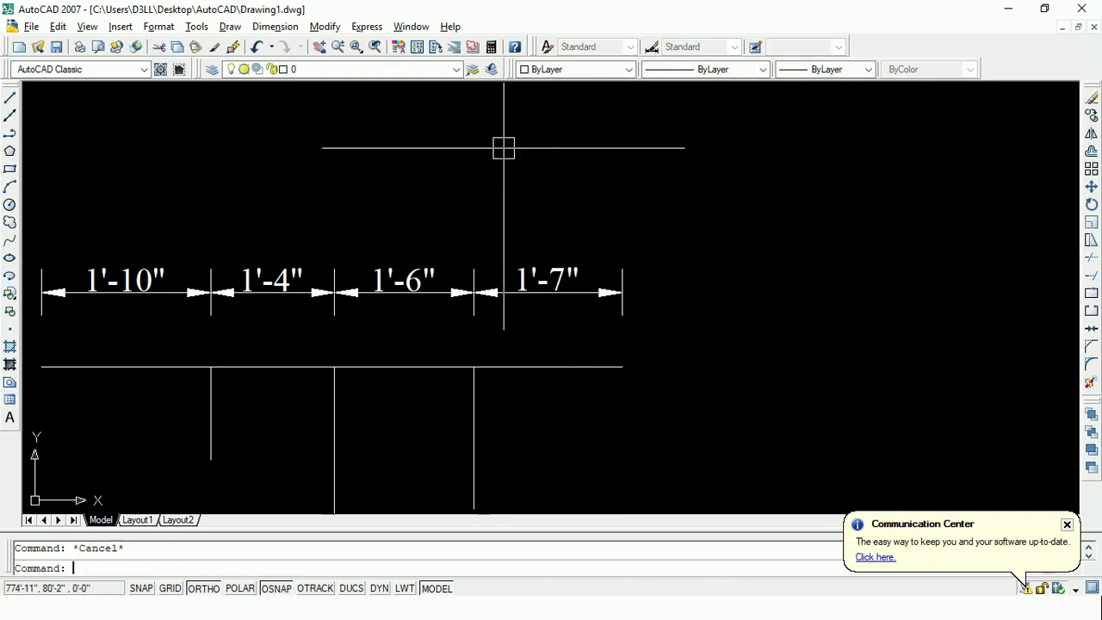
type("DBA")
key("Return")
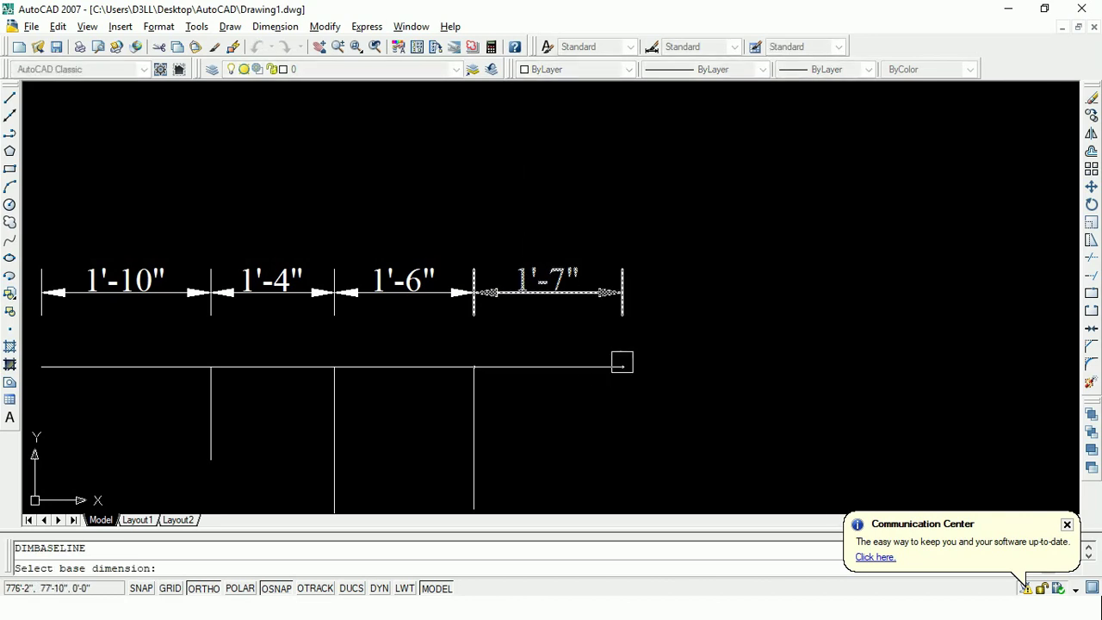
Step: Add a 1'-7" linear dimension from the line's right end, placed high above the chain
key("Escape")
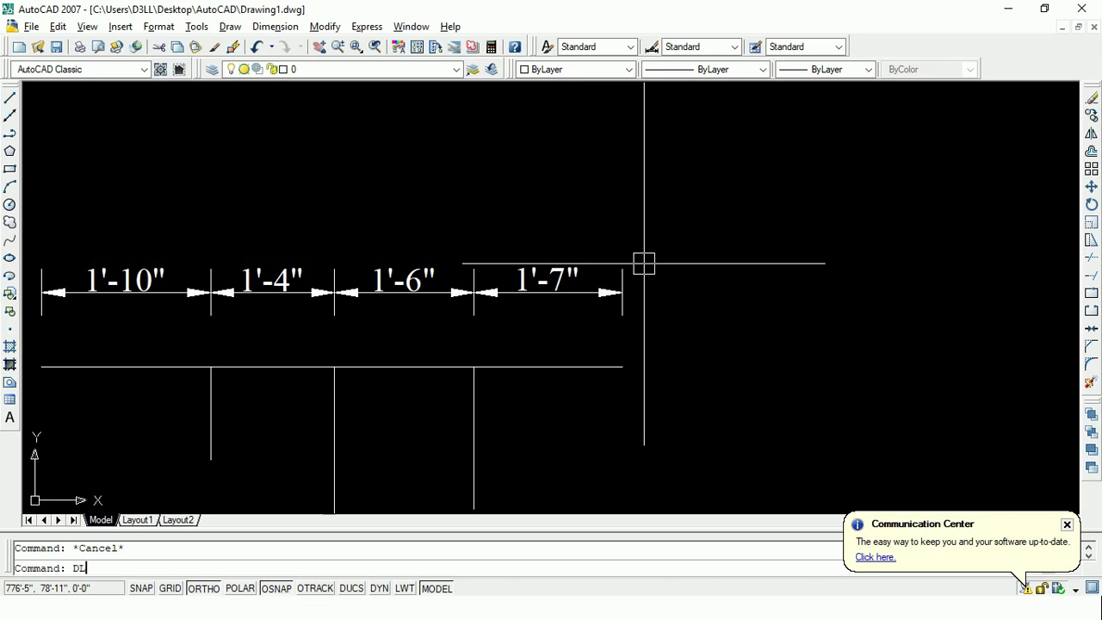
type("I")
key("Return")
left_click(622, 367)
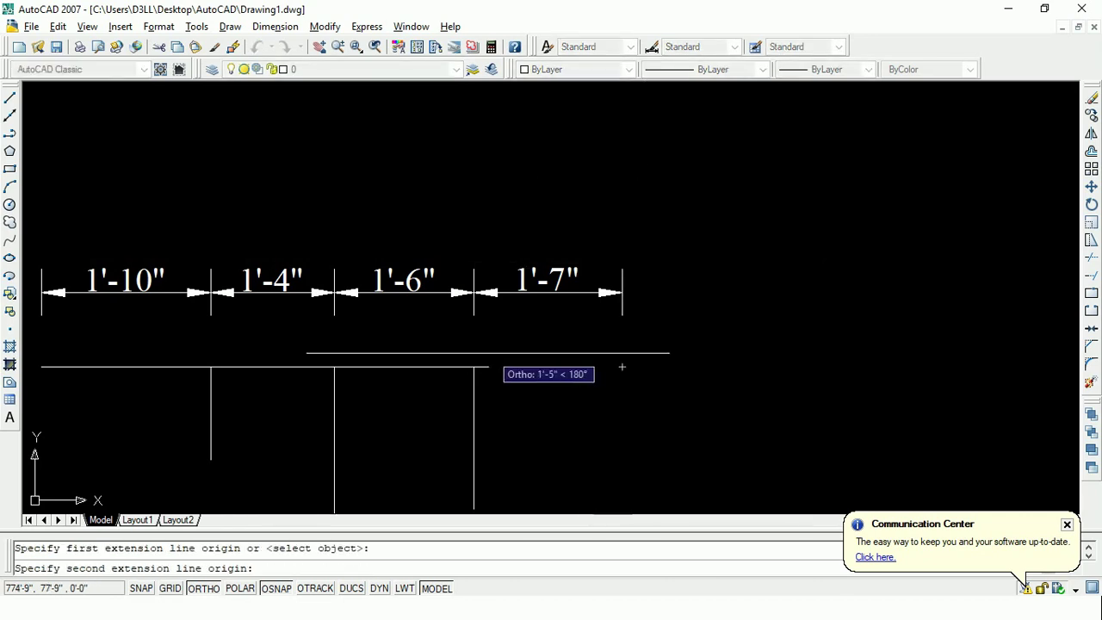
left_click(474, 367)
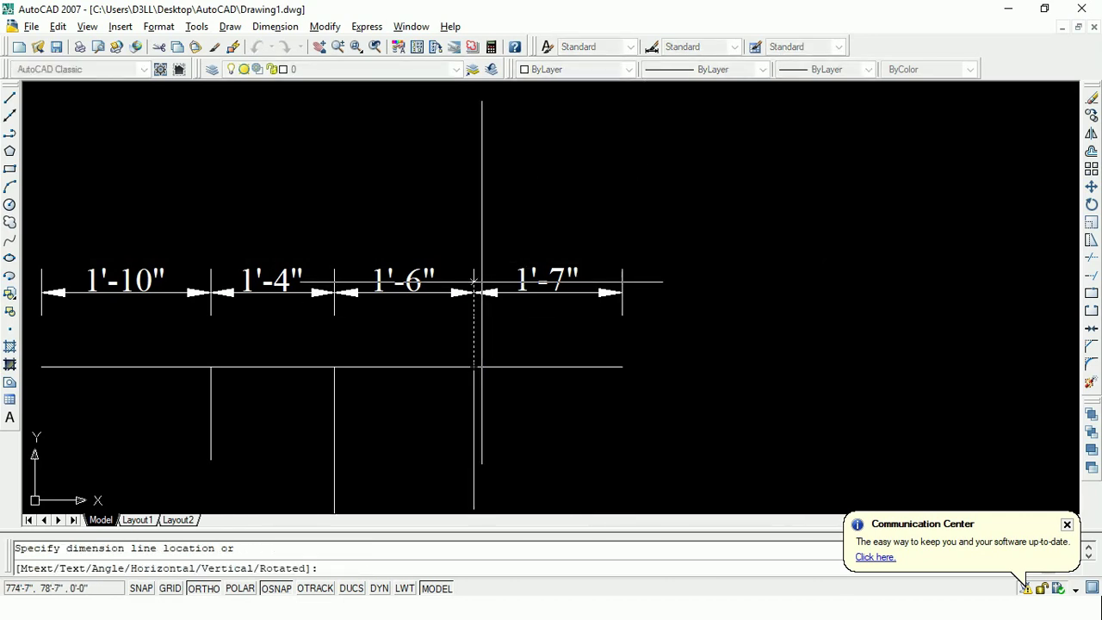
left_click(484, 164)
type("DB")
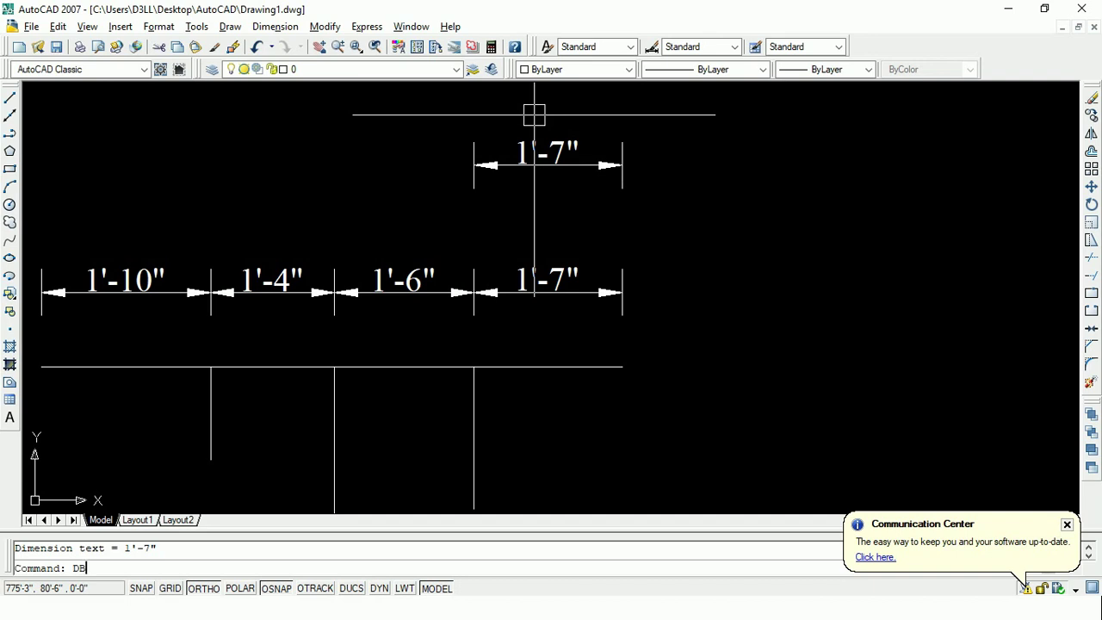
Step: Add baseline dimensions of 3'-2", 4'-6" and 6'-4" from the 1'-7" dimension
type("A")
key("Return")
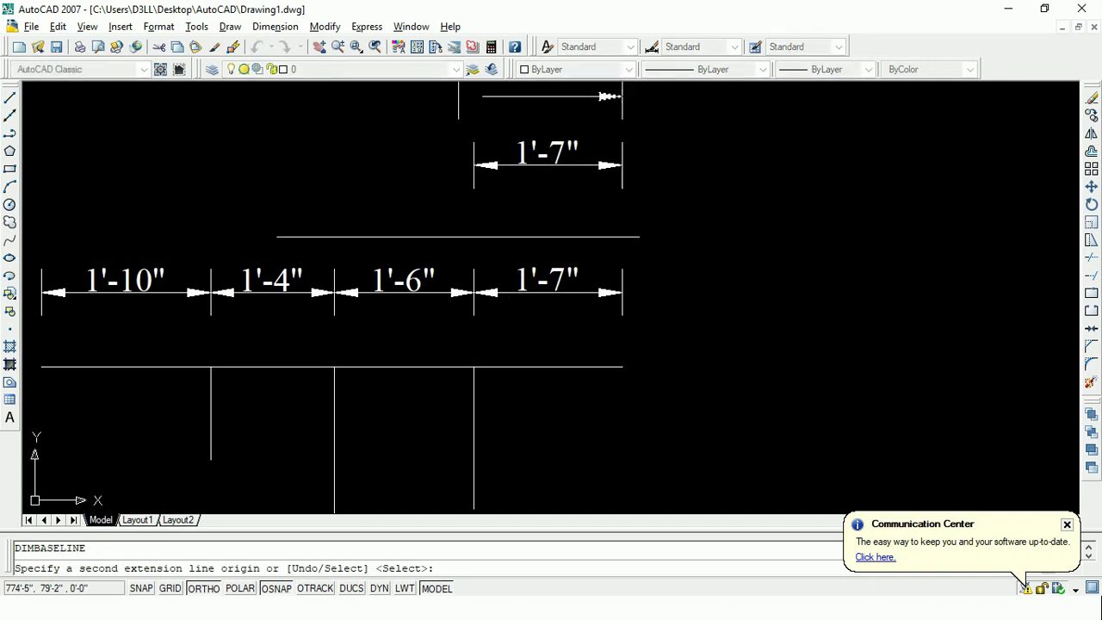
left_click(335, 367)
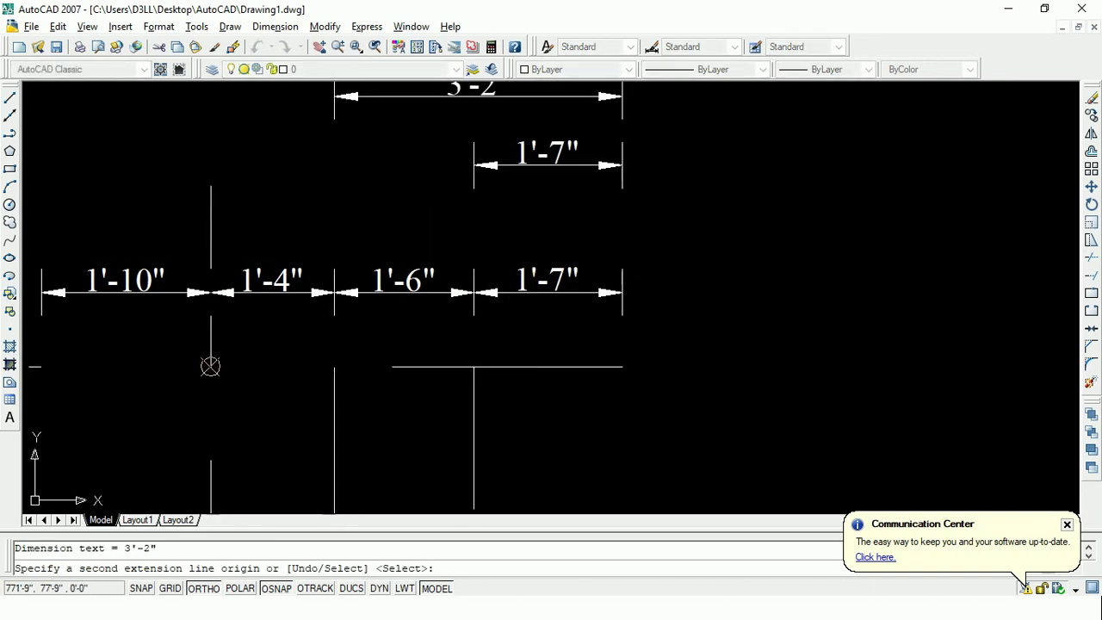
middle_click_drag(344, 358, 569, 364)
scroll(569, 365, "down", 2)
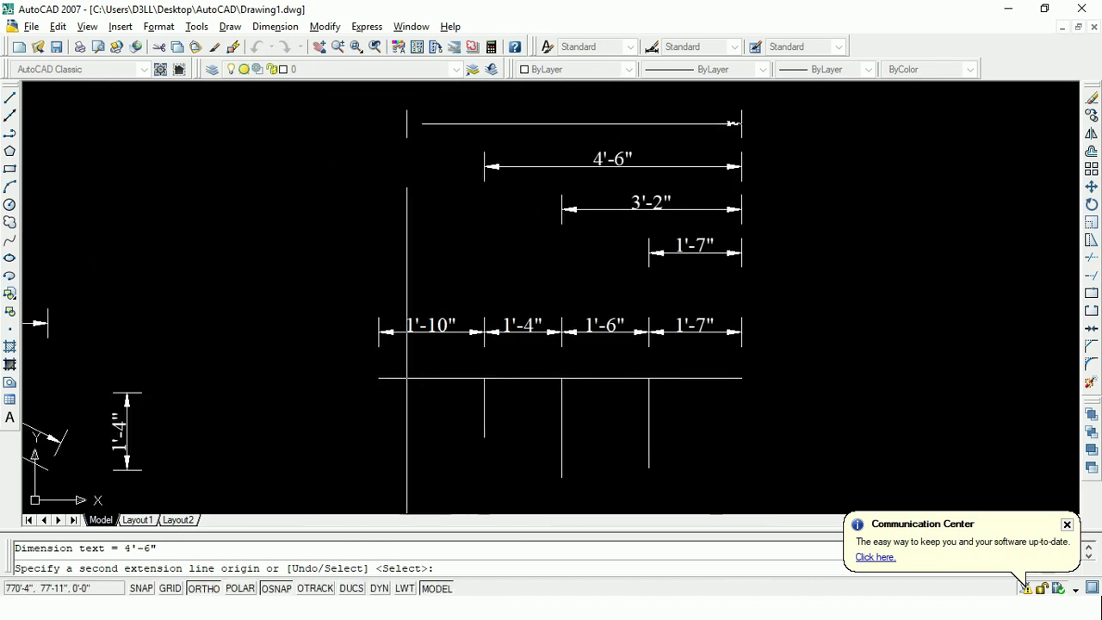
left_click(379, 378)
key("Escape")
Step: Recentre the view on the dimension stack and select the 3'-2" dimension
middle_click_drag(770, 252, 554, 319)
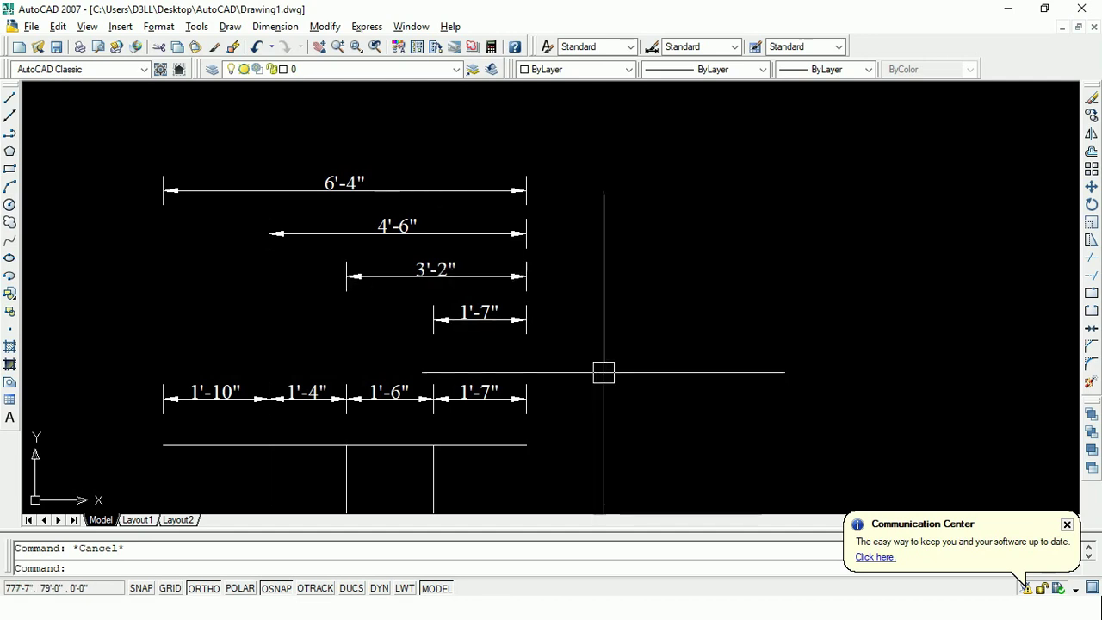
middle_click_drag(569, 372, 696, 321)
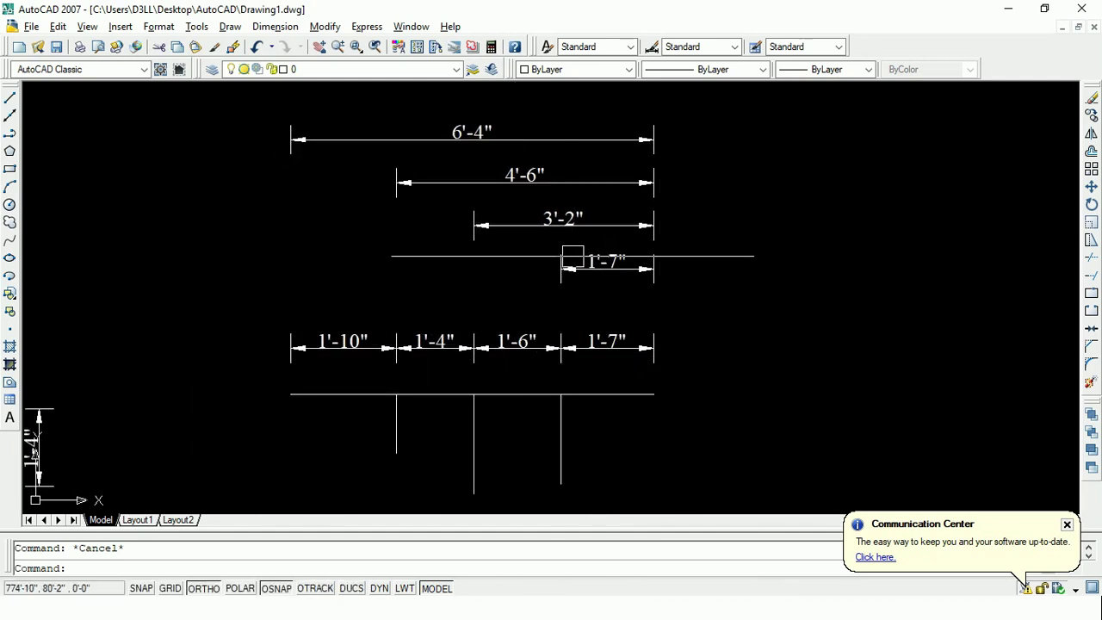
middle_click_drag(569, 256, 476, 234)
scroll(497, 138, "up", 5)
scroll(494, 159, "up", 1)
scroll(493, 158, "down", 5)
scroll(473, 184, "down", 2)
left_click(465, 318)
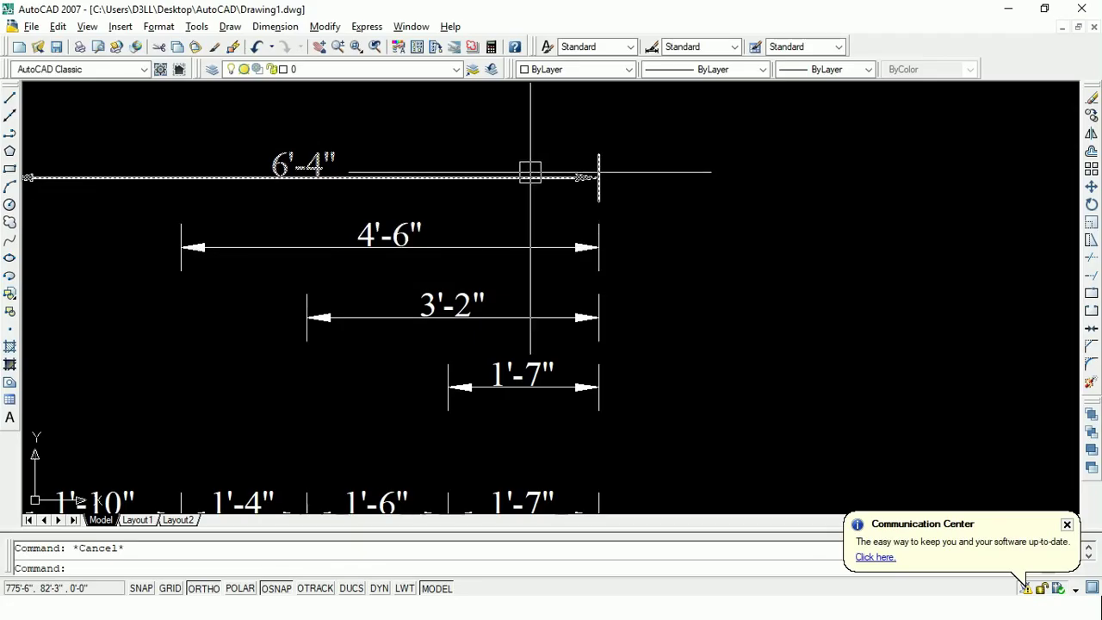
scroll(529, 172, "up", 5)
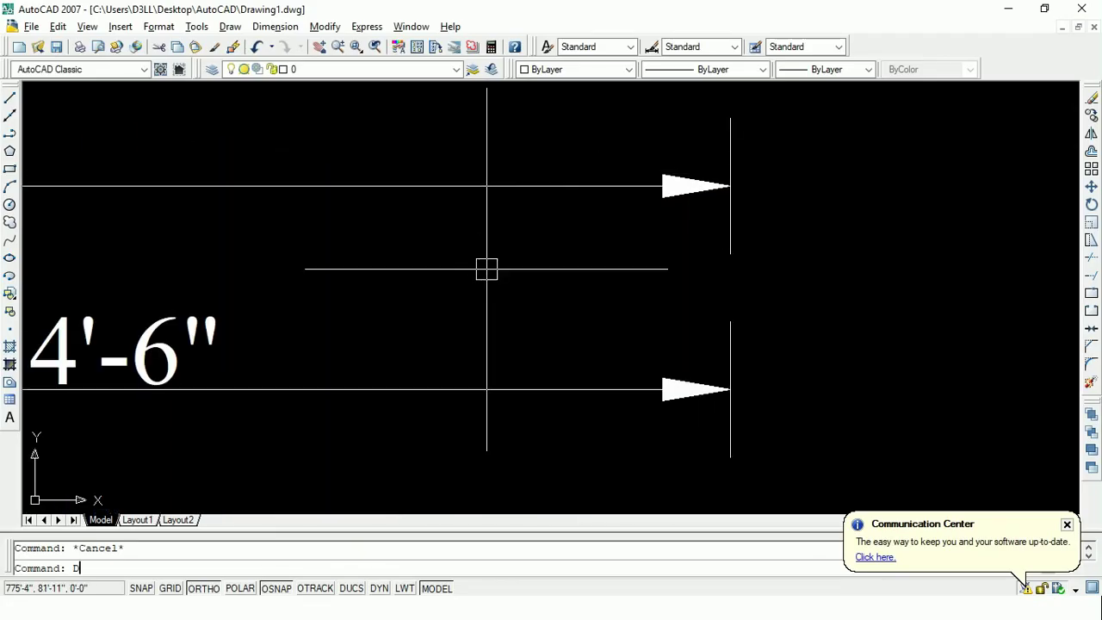
Step: Place a trial vertical 9" dimension between the upper and lower dimension lines
key("Return")
left_click(441, 186)
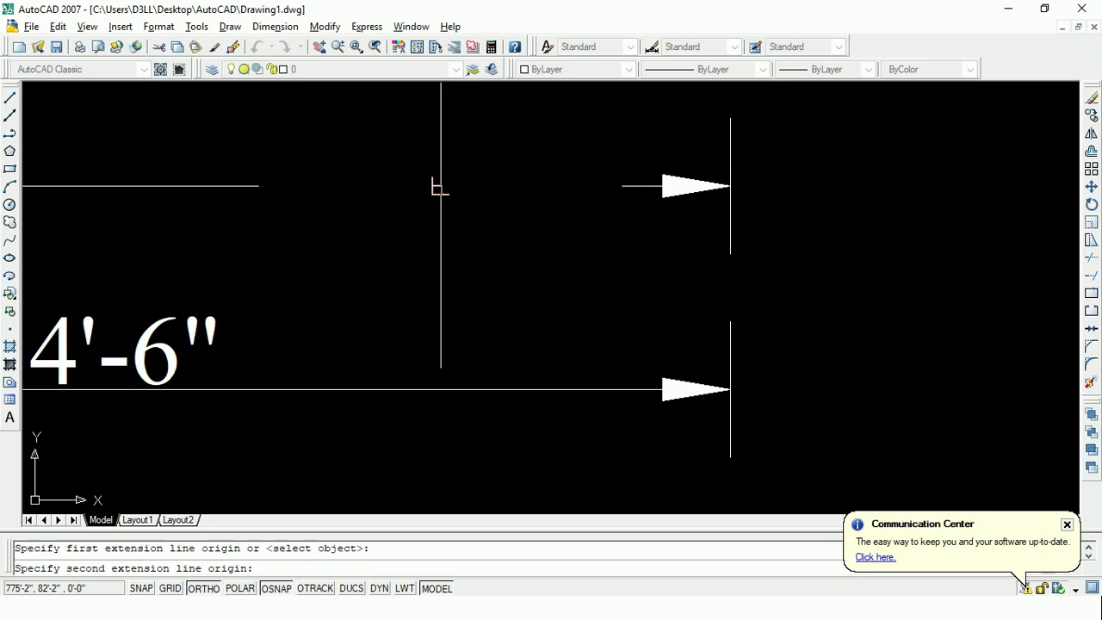
left_click(441, 391)
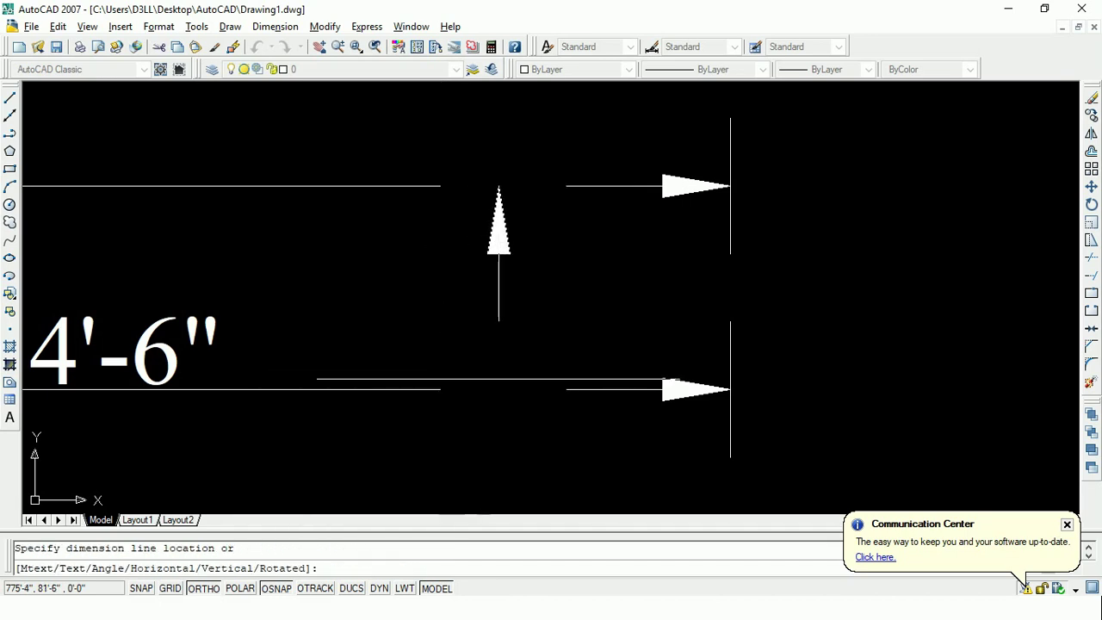
left_click(538, 390)
Step: Select and delete the trial 9" dimension
scroll(505, 288, "down", 3)
scroll(528, 290, "up", 3)
left_click(529, 290)
left_click(444, 265)
key("Delete")
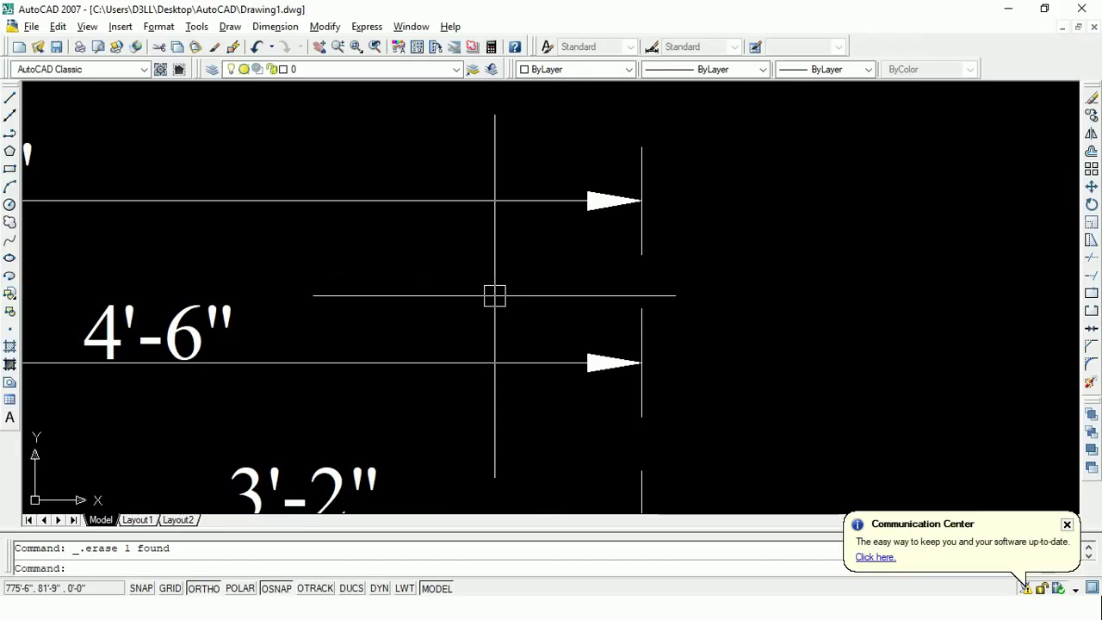
scroll(495, 296, "down", 2)
scroll(487, 288, "down", 2)
Step: Pan to clear empty space, then draw a circle of radius 14 there
scroll(605, 288, "down", 2)
middle_click_drag(527, 308, 824, 222)
middle_click_drag(826, 304, 482, 323)
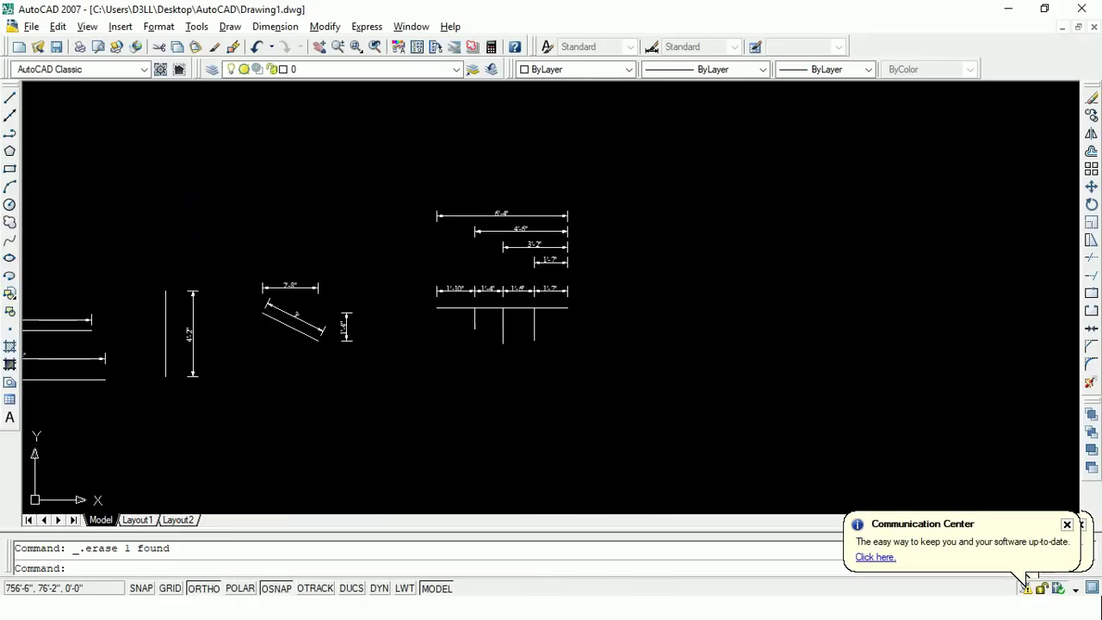
middle_click_drag(731, 348, 428, 372)
key("Escape")
type("c")
key("Return")
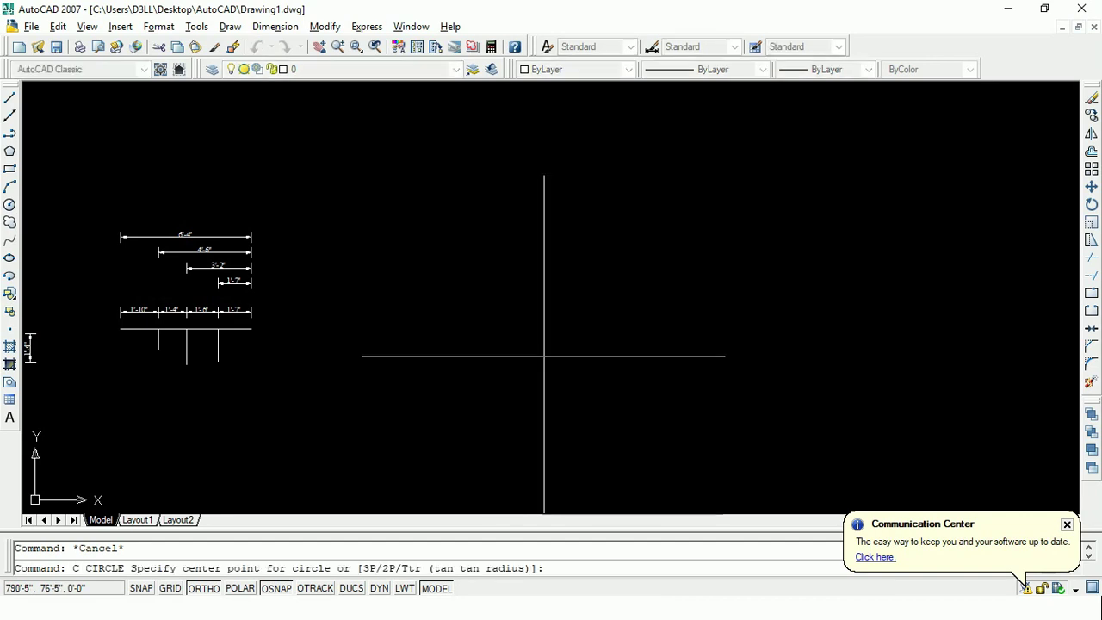
left_click(543, 356)
type("4")
key("Return")
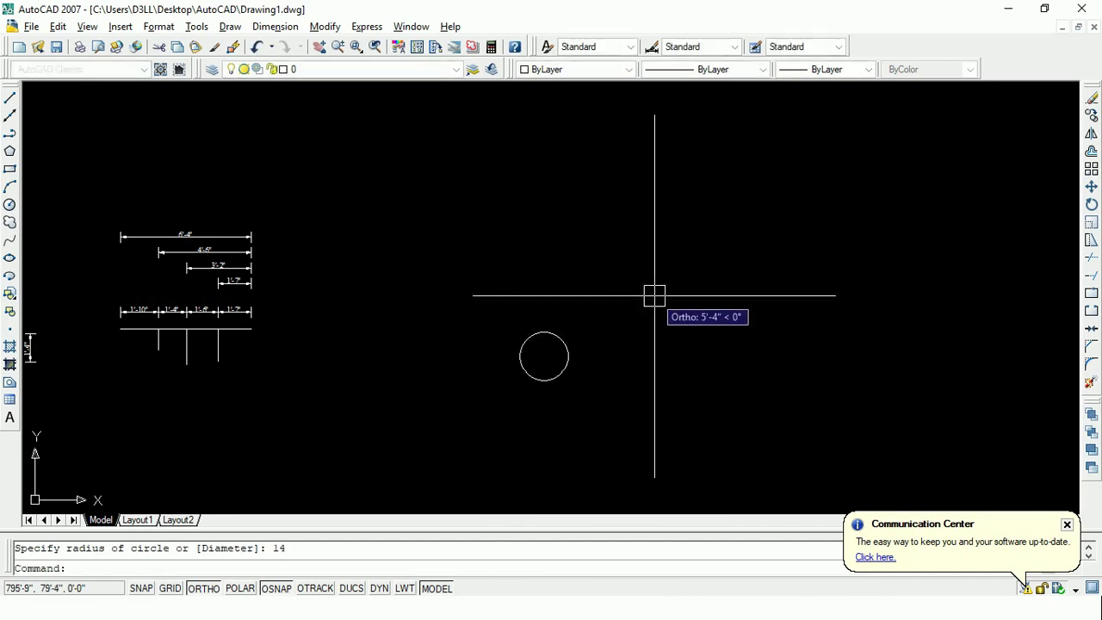
Step: Dimension the circle's radius as R1'-2", placed to its upper right
scroll(564, 394, "up", 4)
scroll(521, 260, "up", 4)
scroll(520, 260, "down", 2)
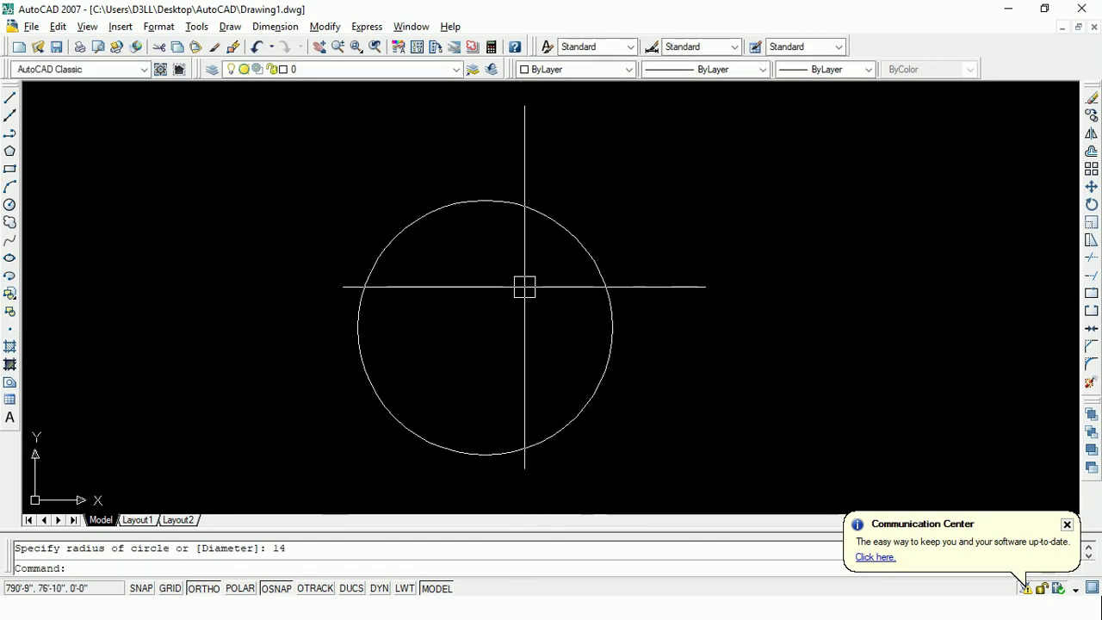
middle_click_drag(524, 288, 528, 258)
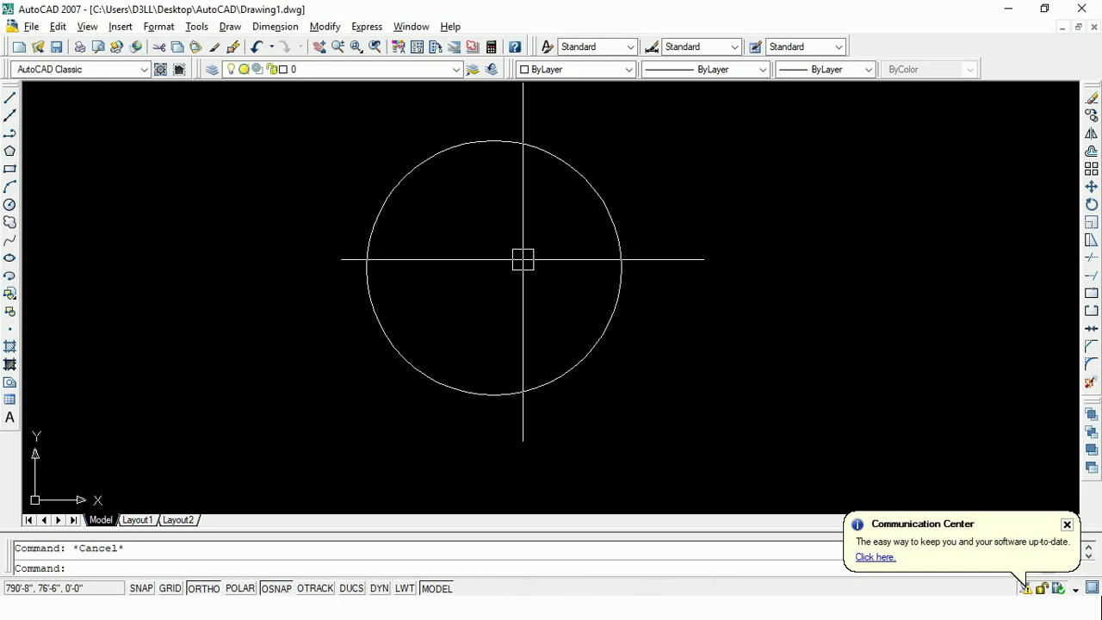
type("DRA")
key("Return")
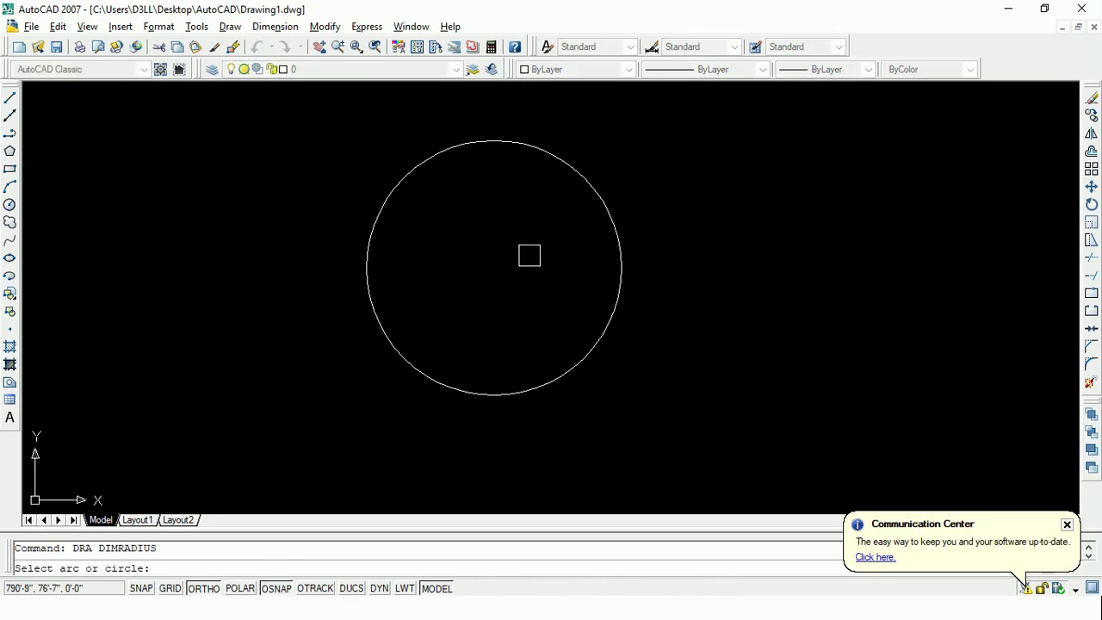
left_click(587, 181)
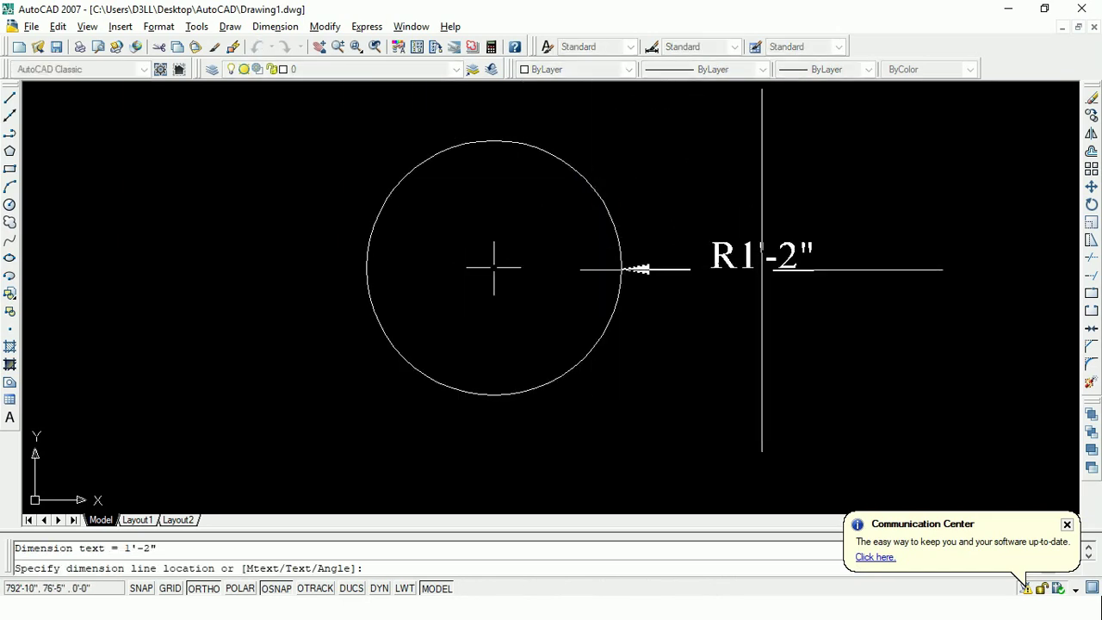
left_click(789, 148)
key("Escape")
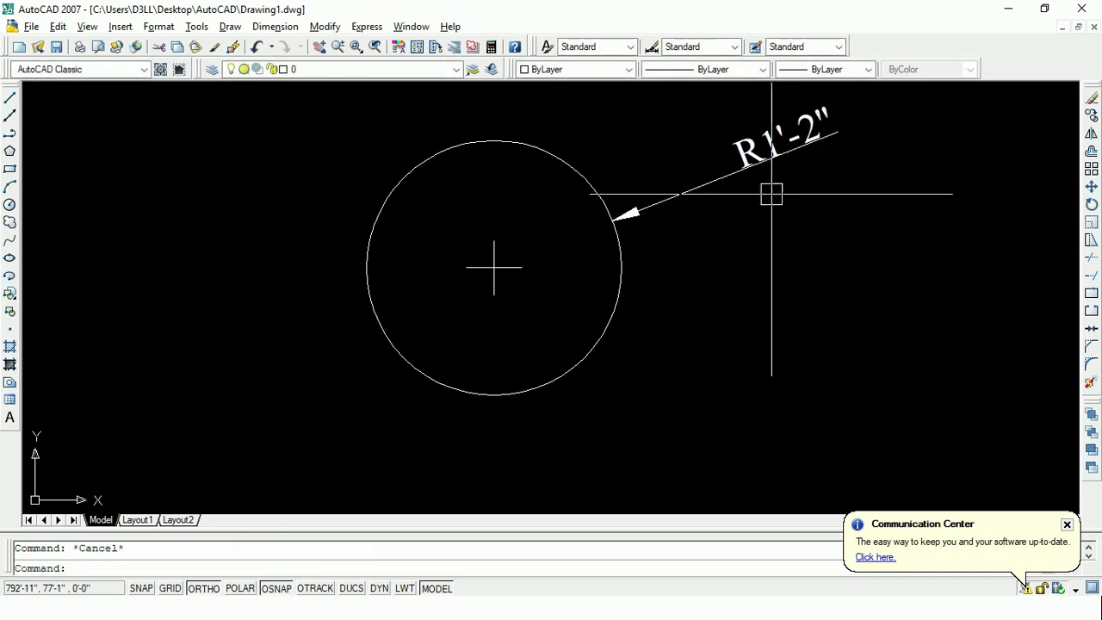
scroll(782, 185, "down", 2)
middle_click_drag(782, 185, 703, 202)
scroll(708, 197, "up", 3)
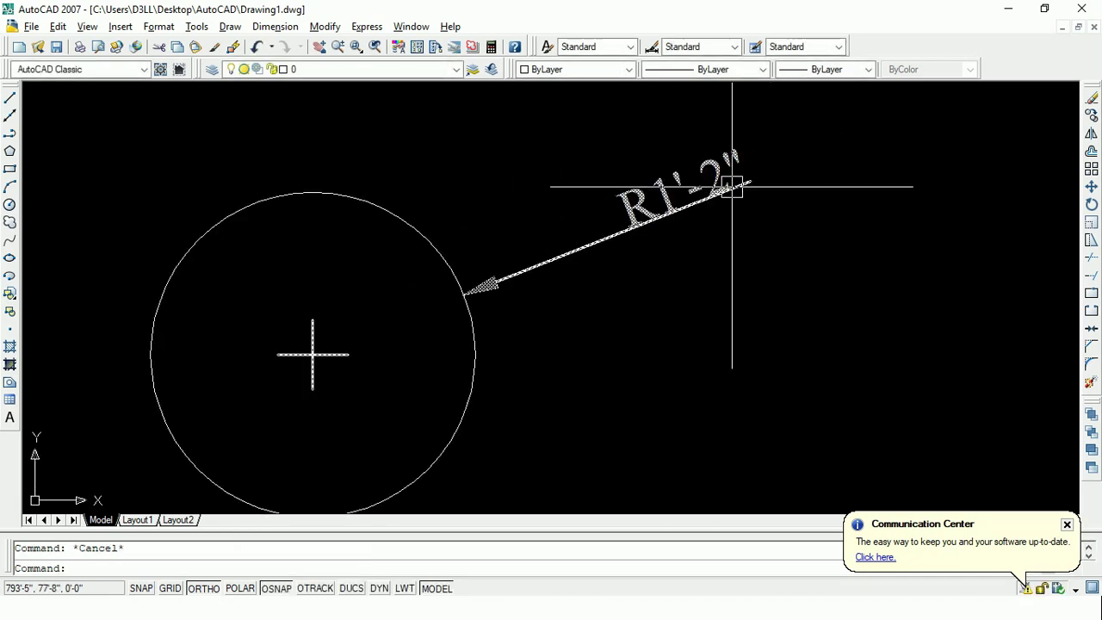
scroll(664, 214, "down", 2)
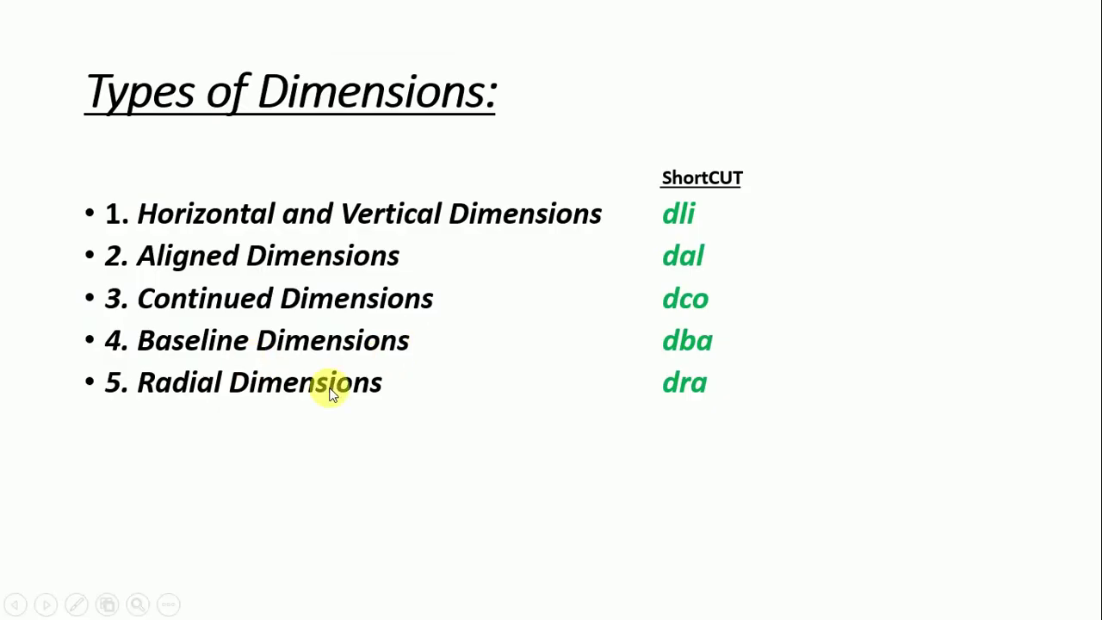
Step: Reveal '6. Diameter Dimensions' (ddi) on the slide, then return to AutoCAD
left_click(332, 392)
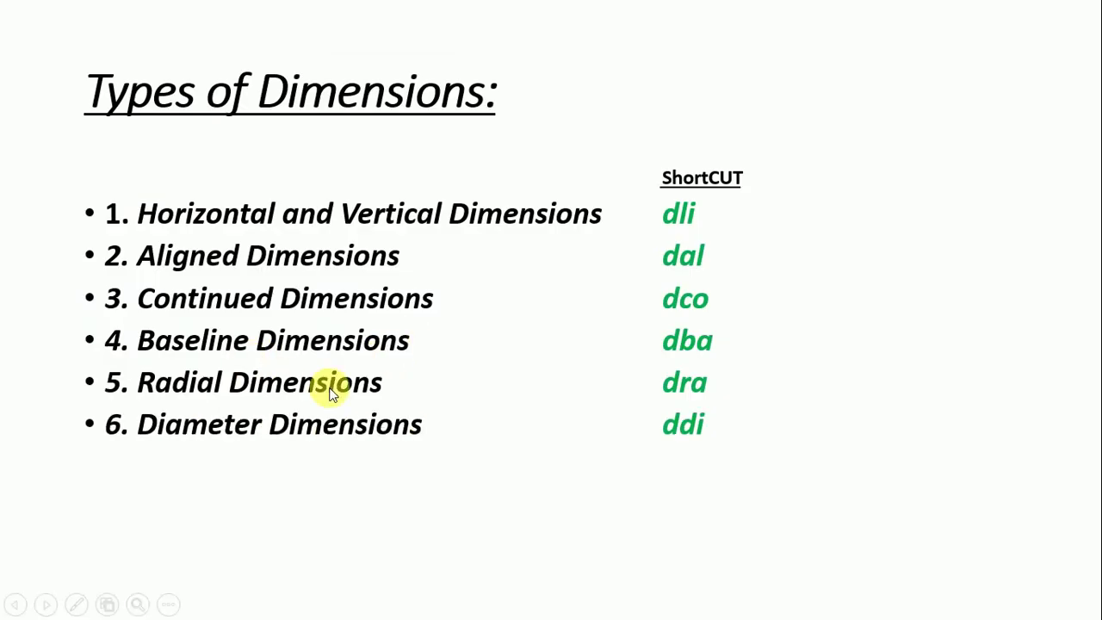
key("alt+Tab")
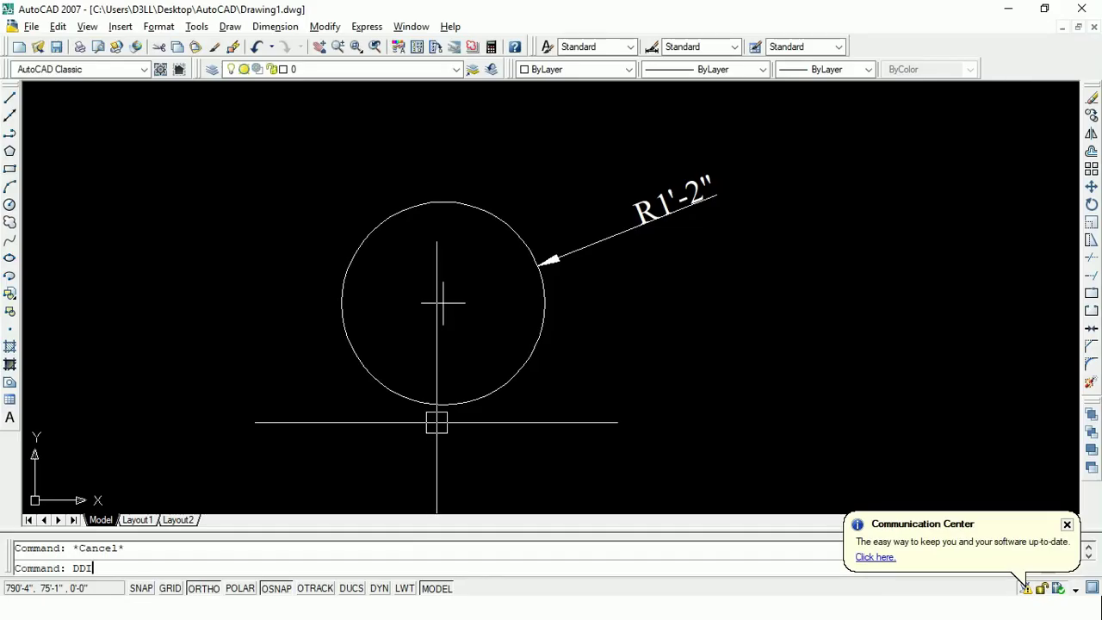
Step: Dimension the circle's diameter as Ø2'-4" with DDI, placed toward its upper left
key("Return")
left_click(438, 402)
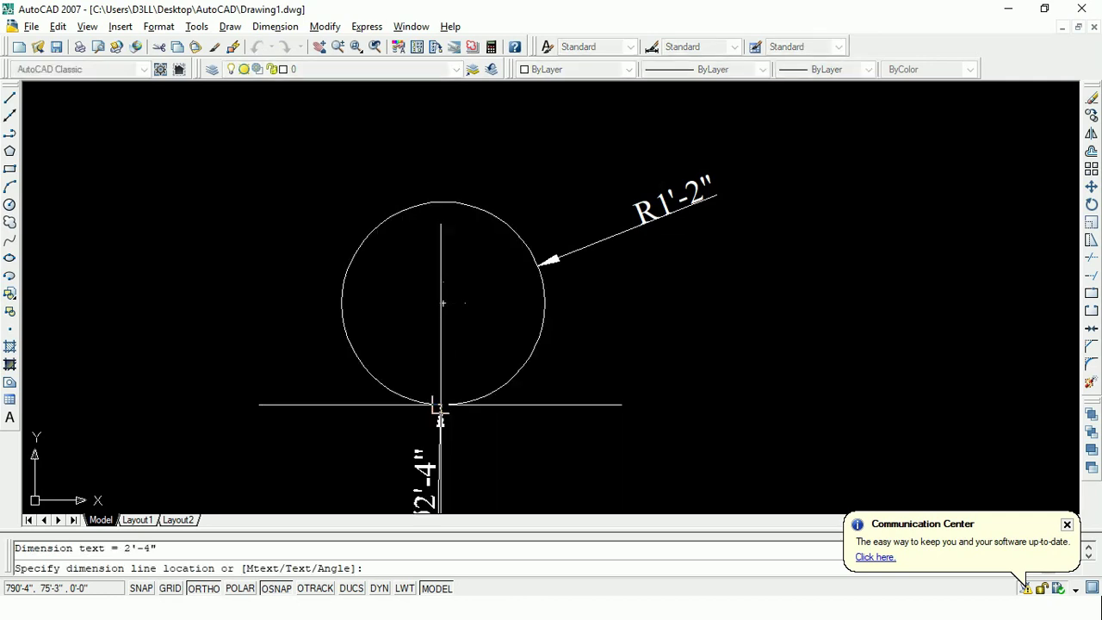
left_click(250, 168)
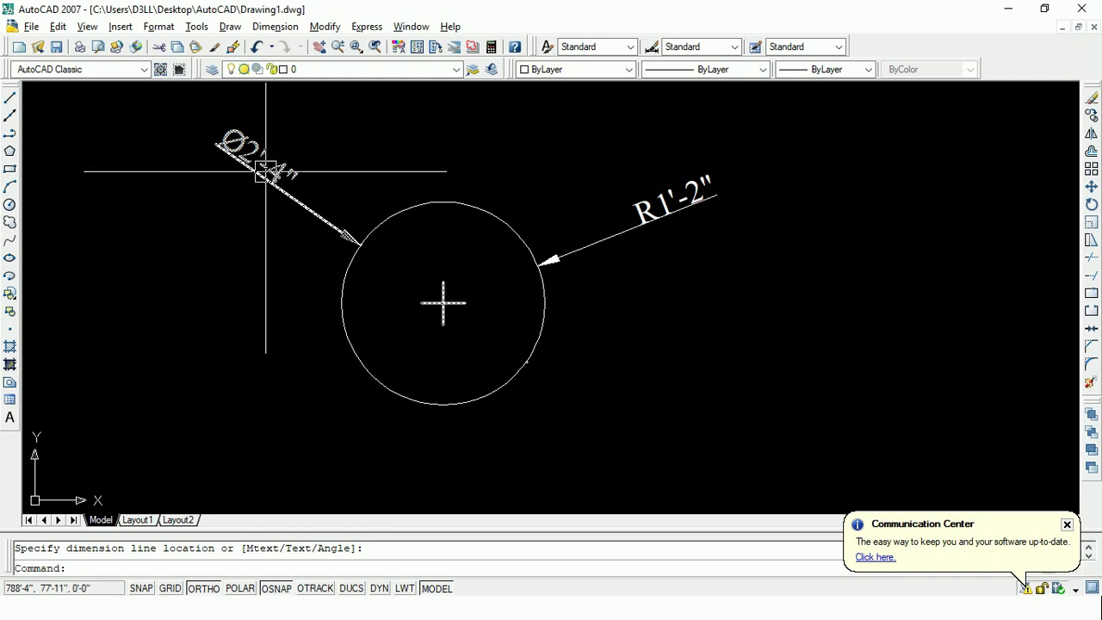
middle_click_drag(265, 170, 292, 220)
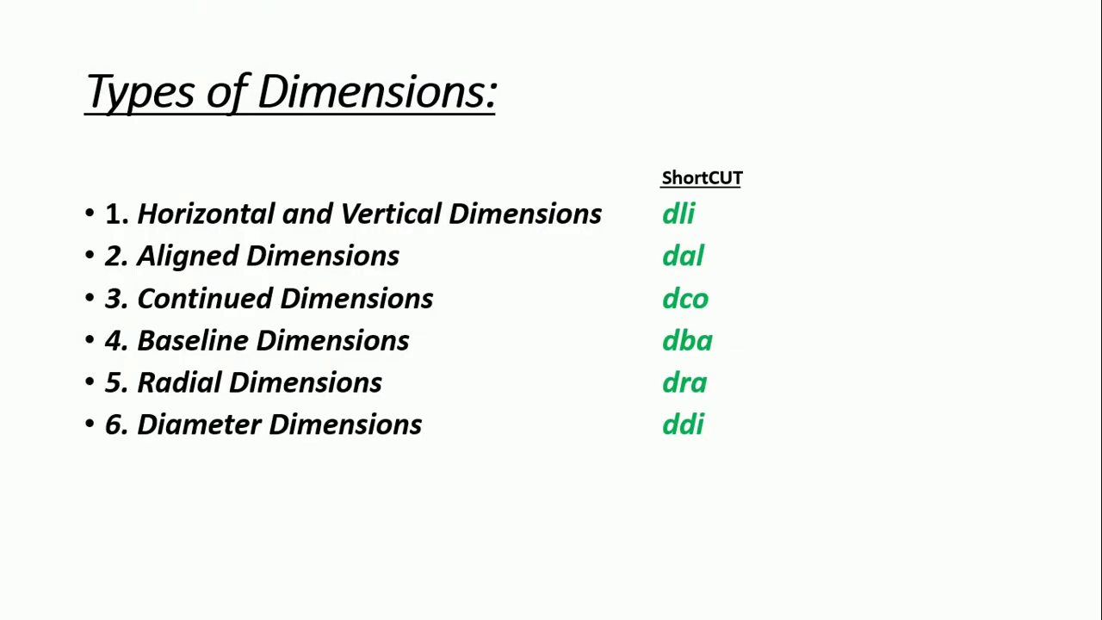
Step: Advance the slide to show '7. Angular Dimensions' with shortcut dan
left_click(570, 426)
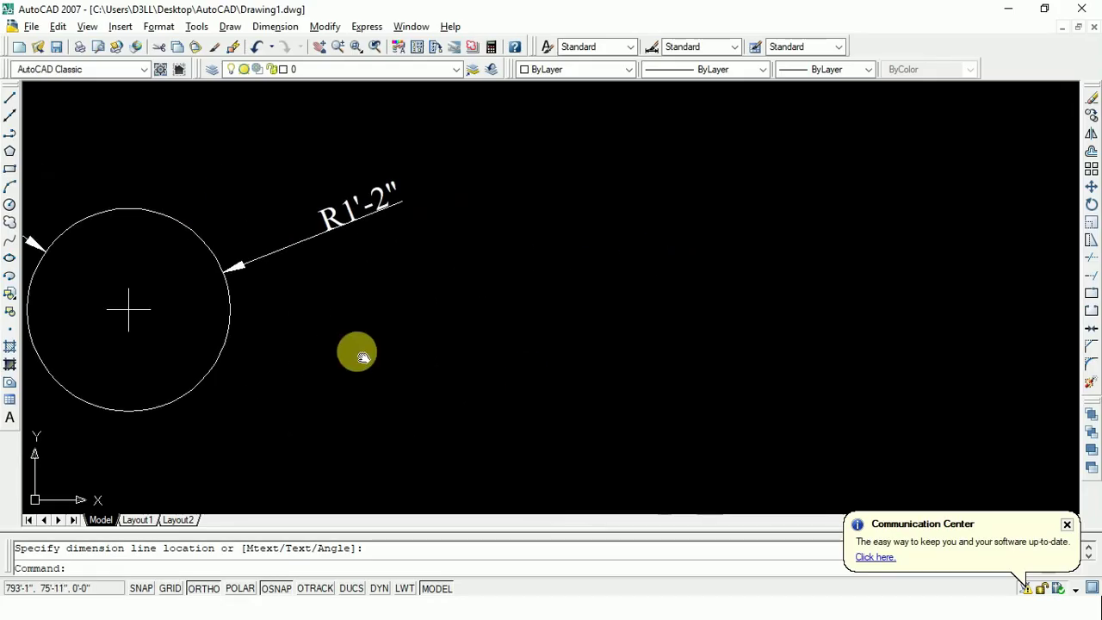
Step: Draw a horizontal line, then with Ortho off a slanted line rising from its left end
type("l")
key("Return")
left_click(466, 354)
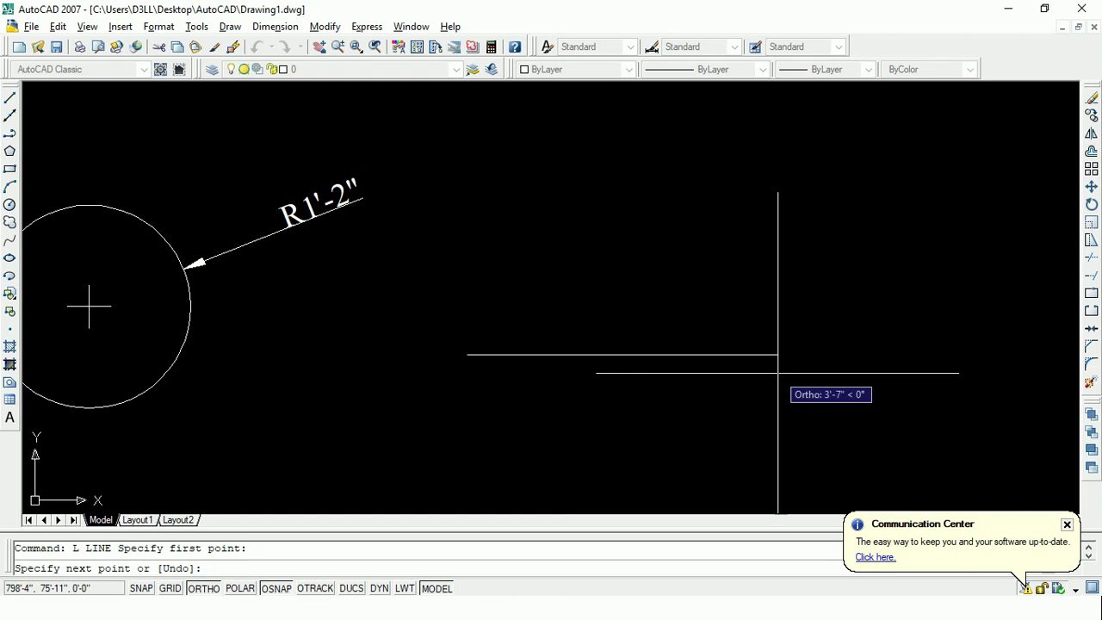
left_click(779, 354)
key("Escape")
key("Return")
left_click(467, 354)
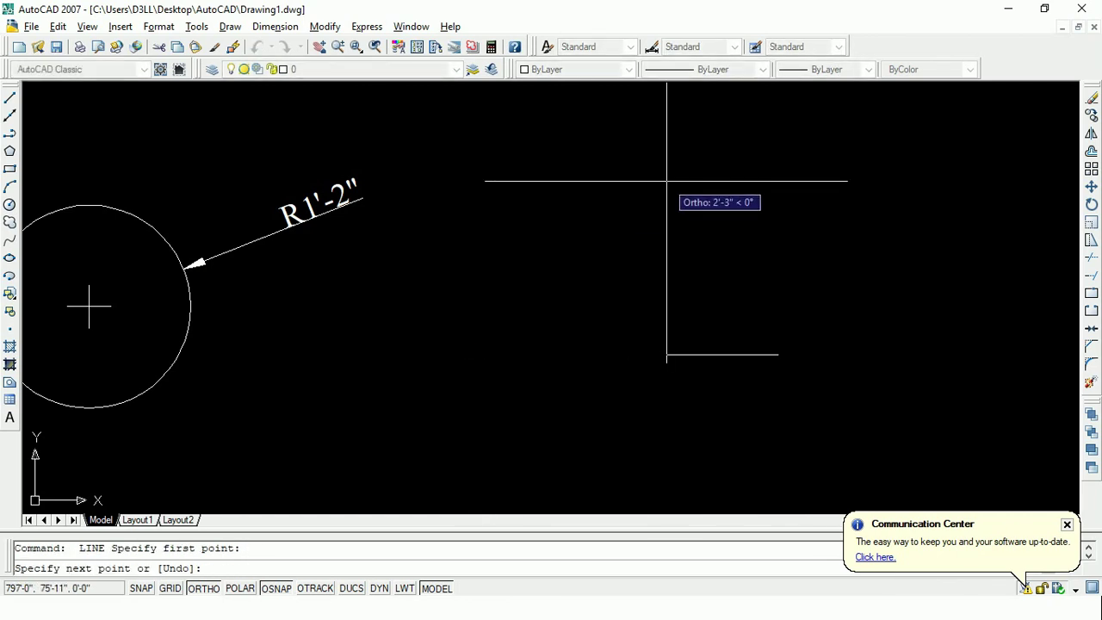
key("F8")
left_click(632, 172)
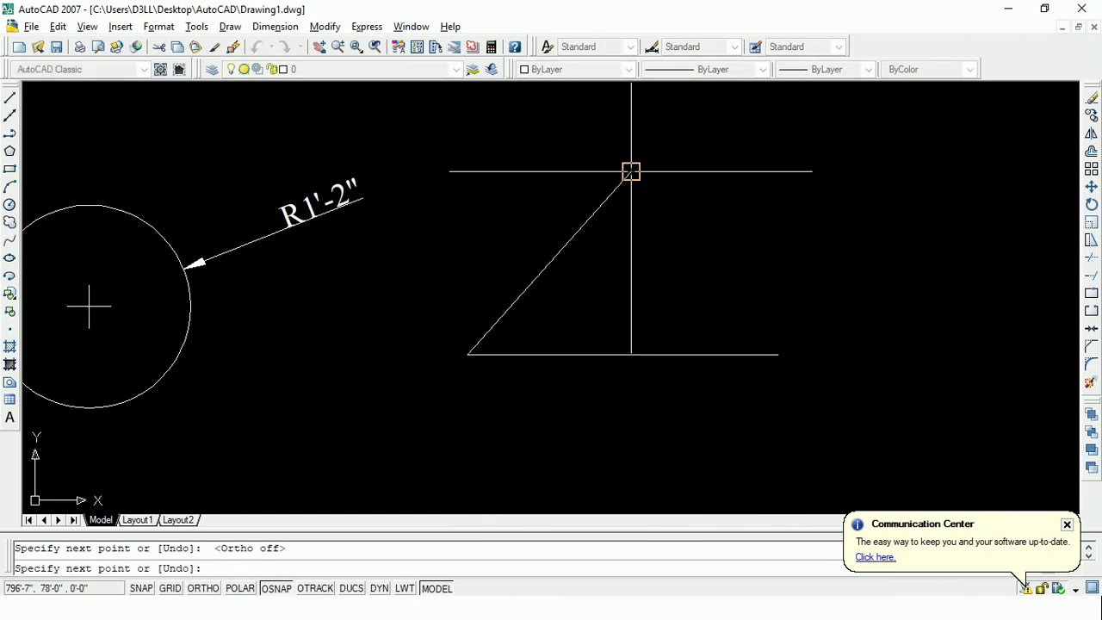
key("Escape")
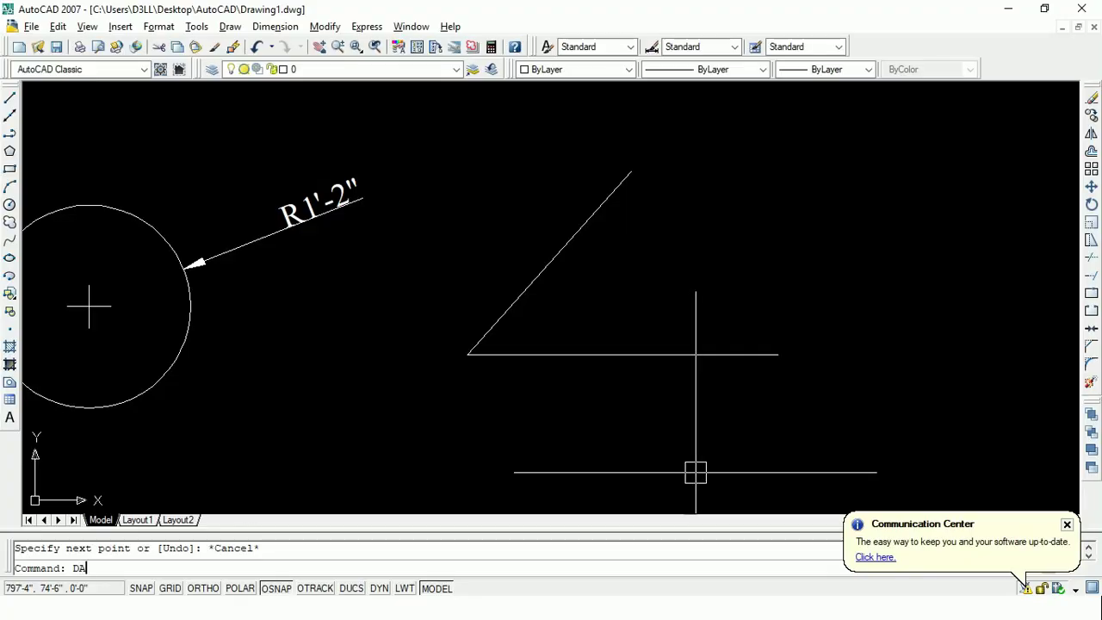
Step: Dimension the 48° angle between the slanted and horizontal lines
key("Return")
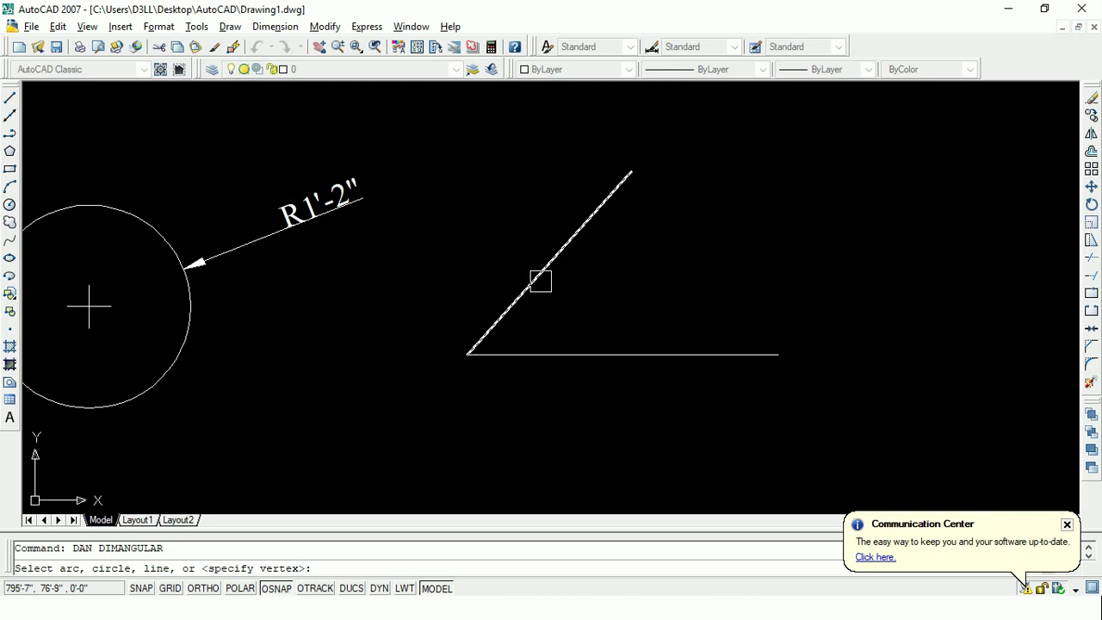
left_click(540, 281)
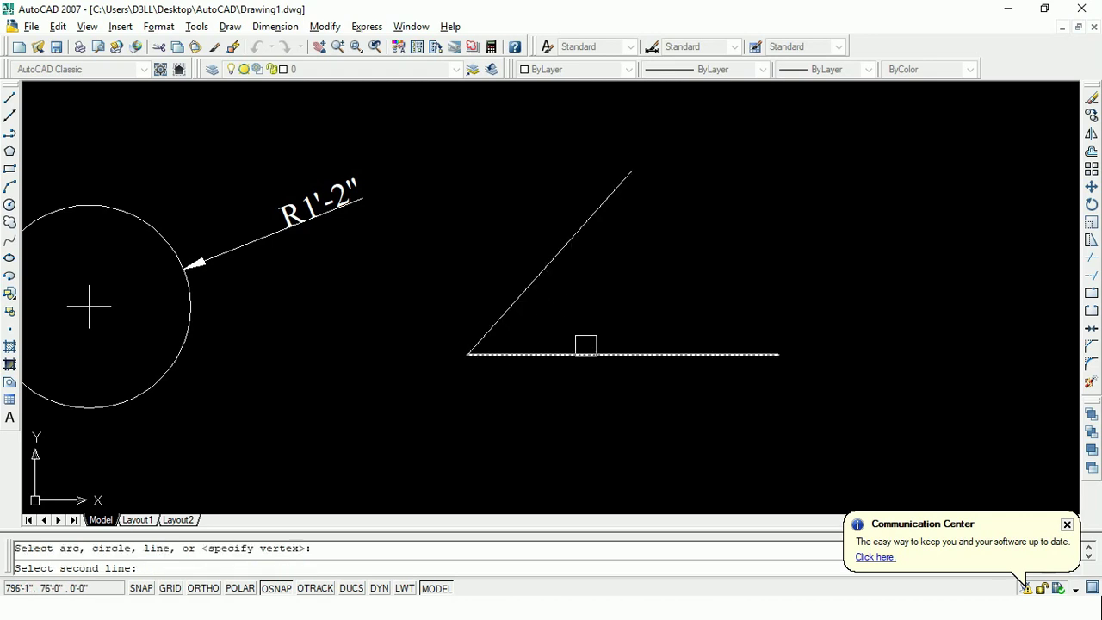
left_click(586, 345)
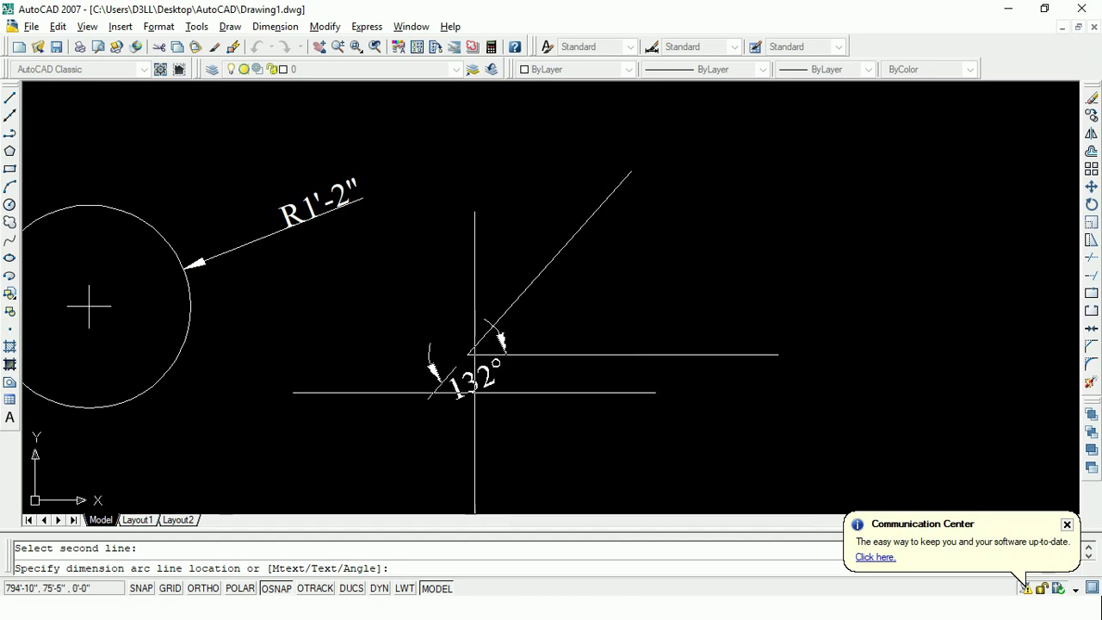
left_click(612, 301)
middle_click_drag(733, 307, 588, 345)
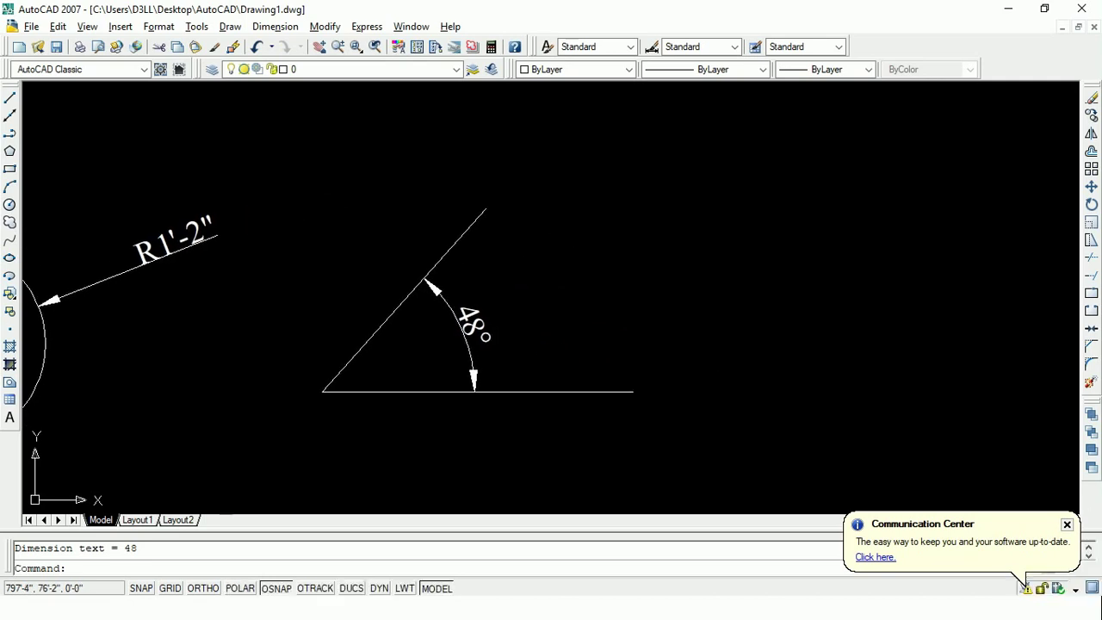
scroll(527, 359, "up", 2)
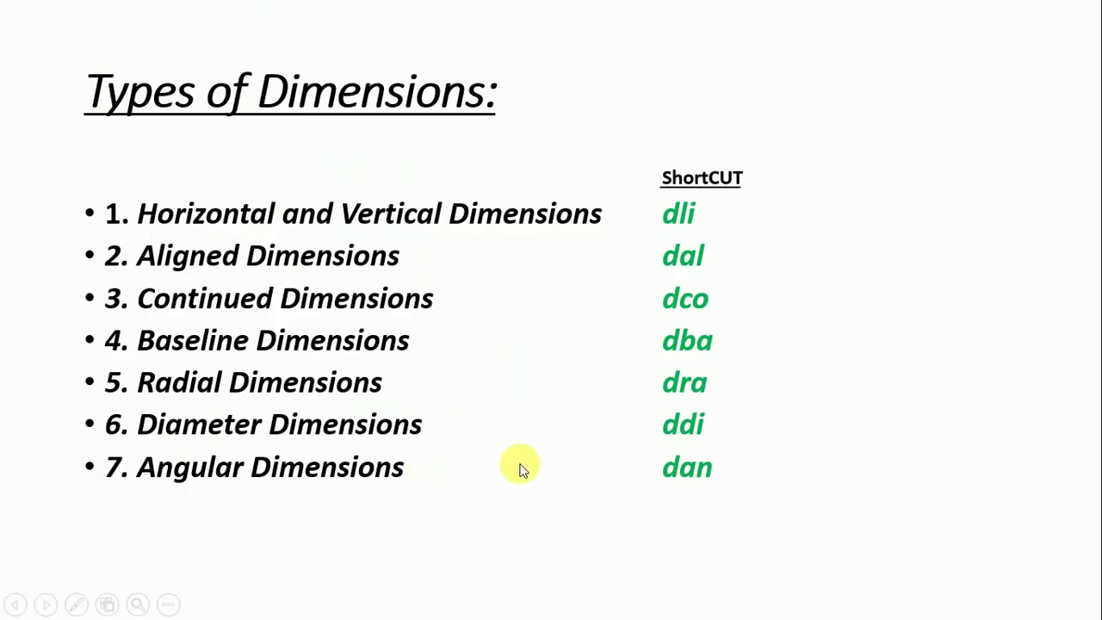
key("alt+Tab")
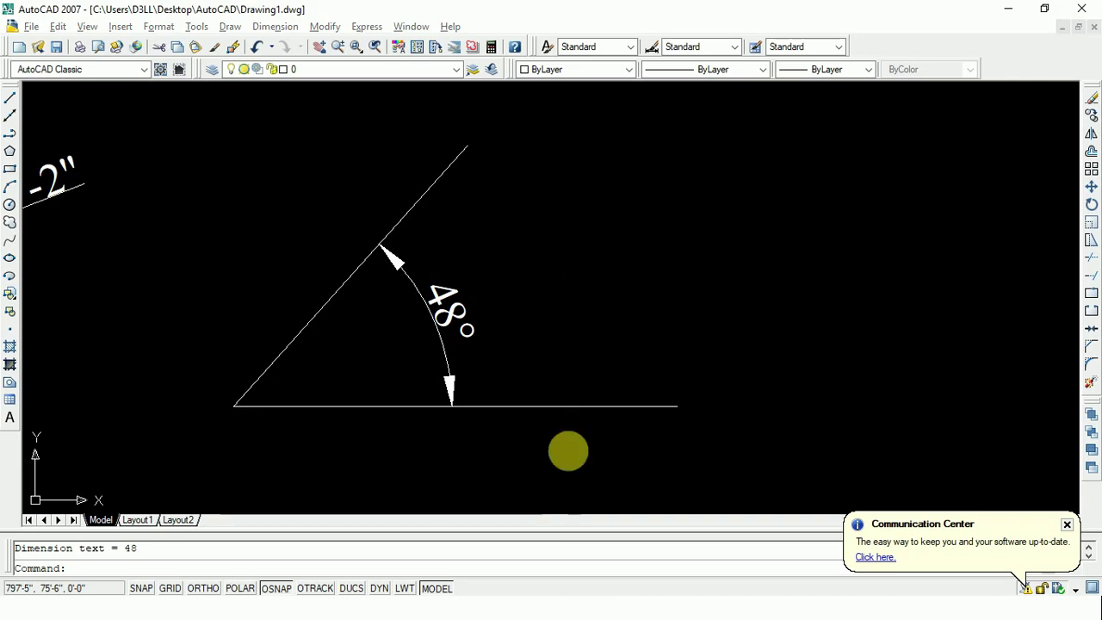
Step: Draw a three-point arc to the right of the 48° angle
key("alt+Tab")
key("alt+Tab")
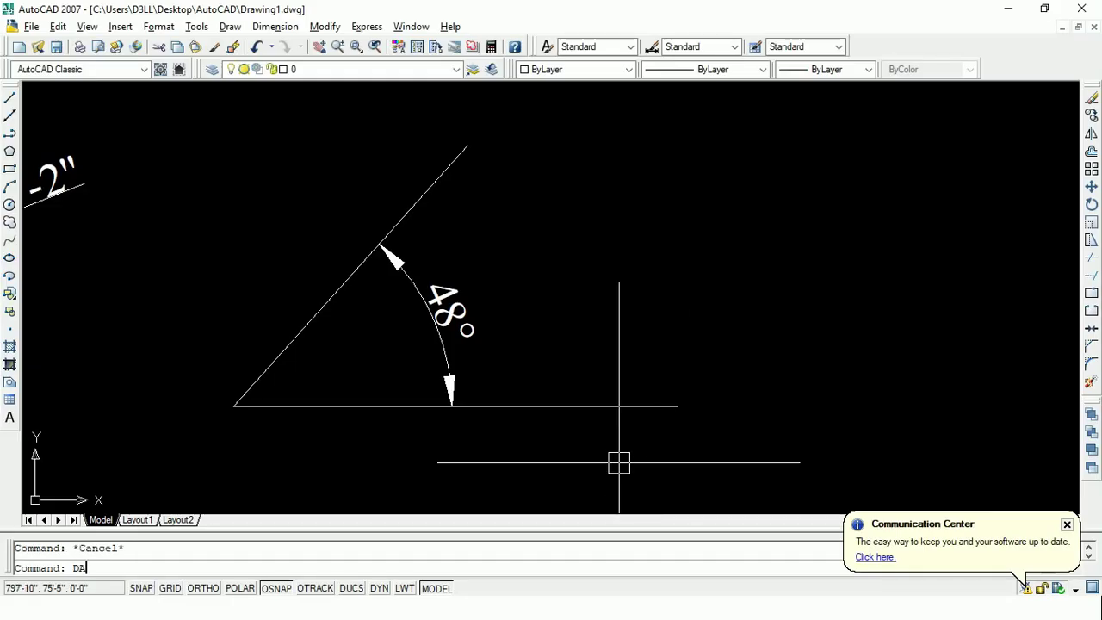
key("Return")
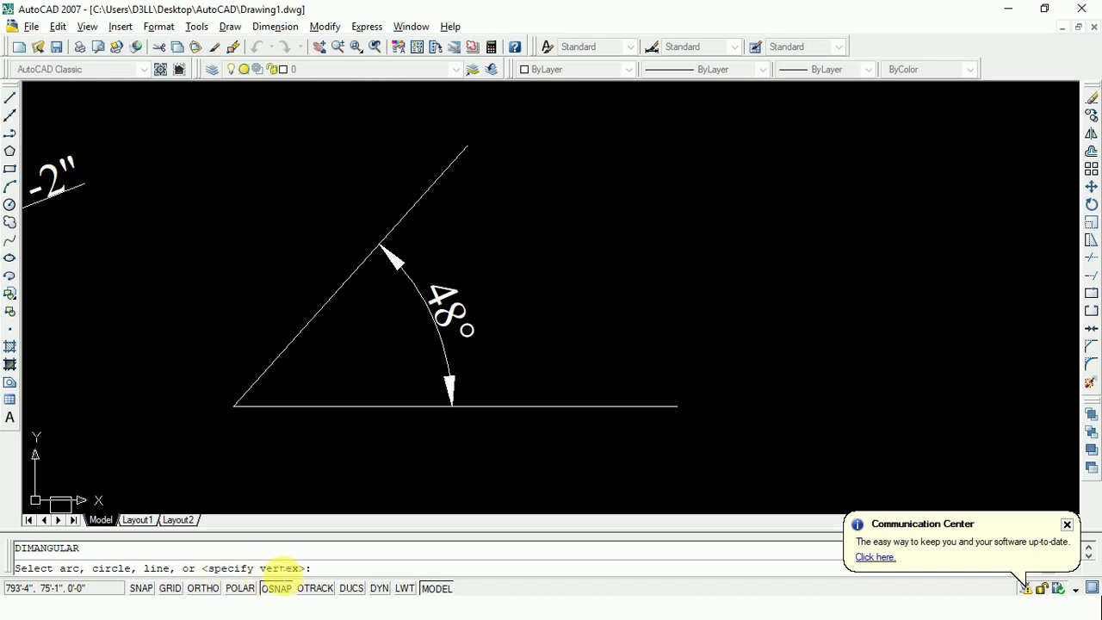
key("Escape")
middle_click_drag(468, 327, 342, 328)
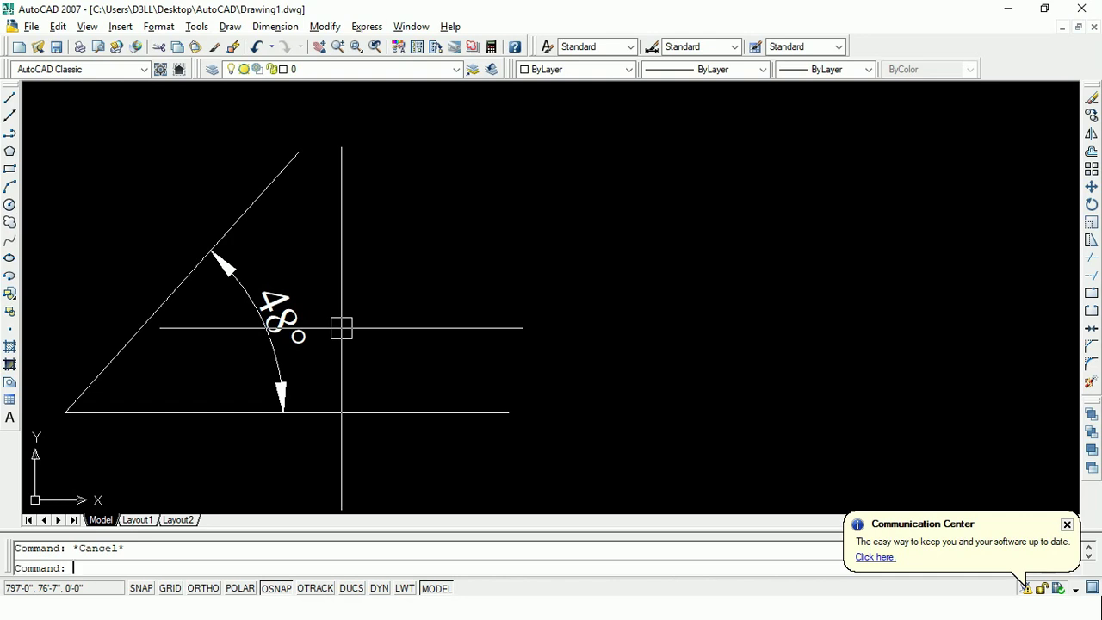
type("A")
key("Return")
left_click(634, 296)
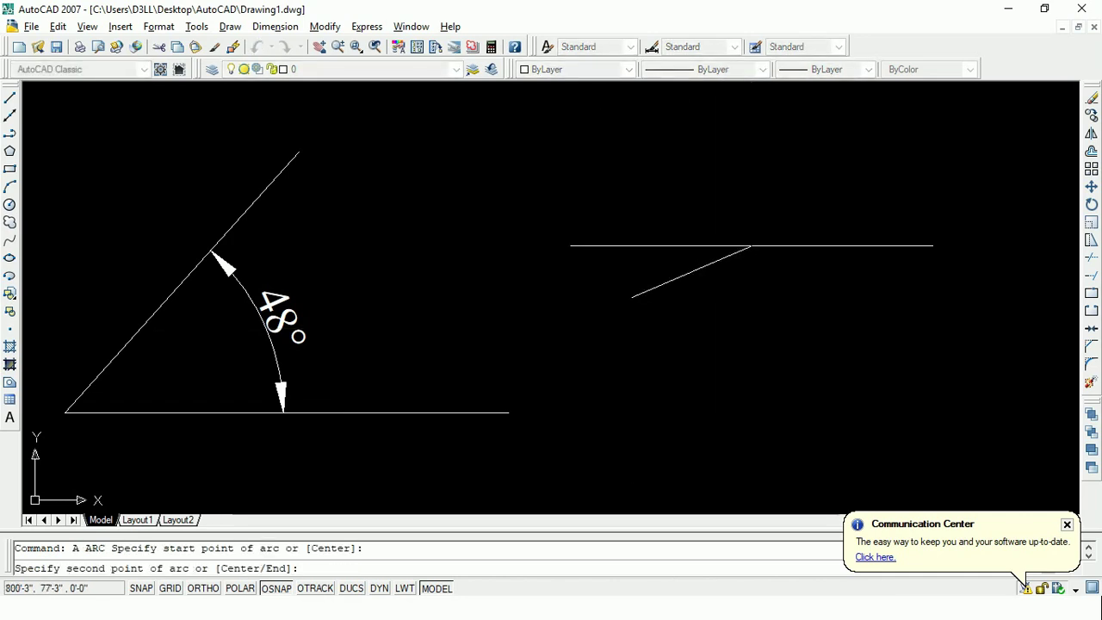
left_click(780, 235)
left_click(831, 288)
key("Escape")
Step: Give the new arc a 124° angular dimension with DAN
middle_click_drag(777, 325, 522, 311)
type("DA")
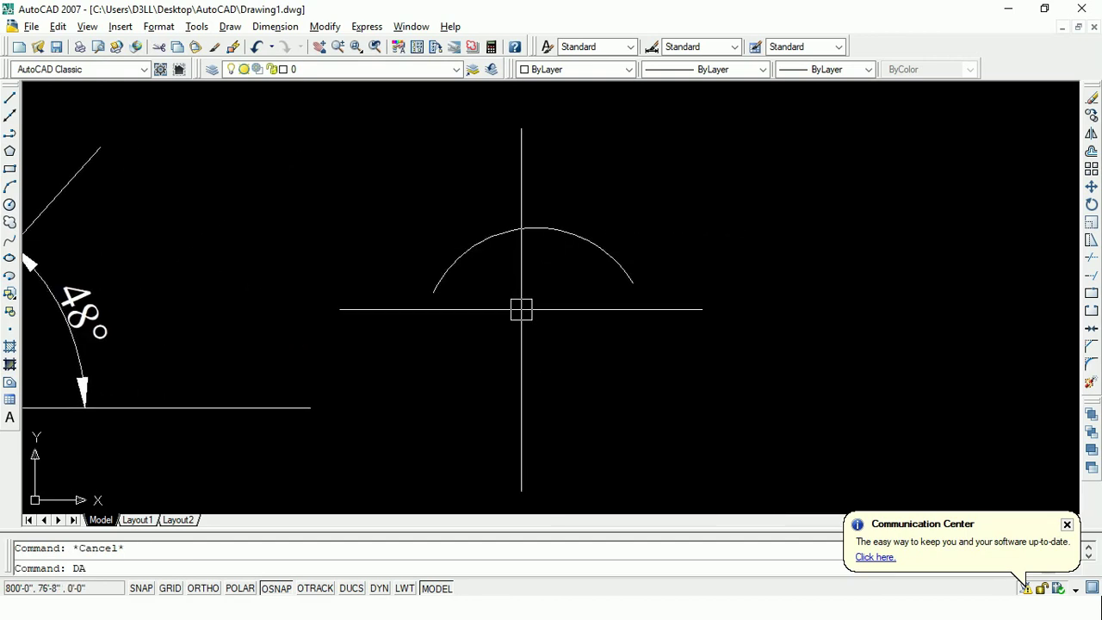
type("N")
key("Return")
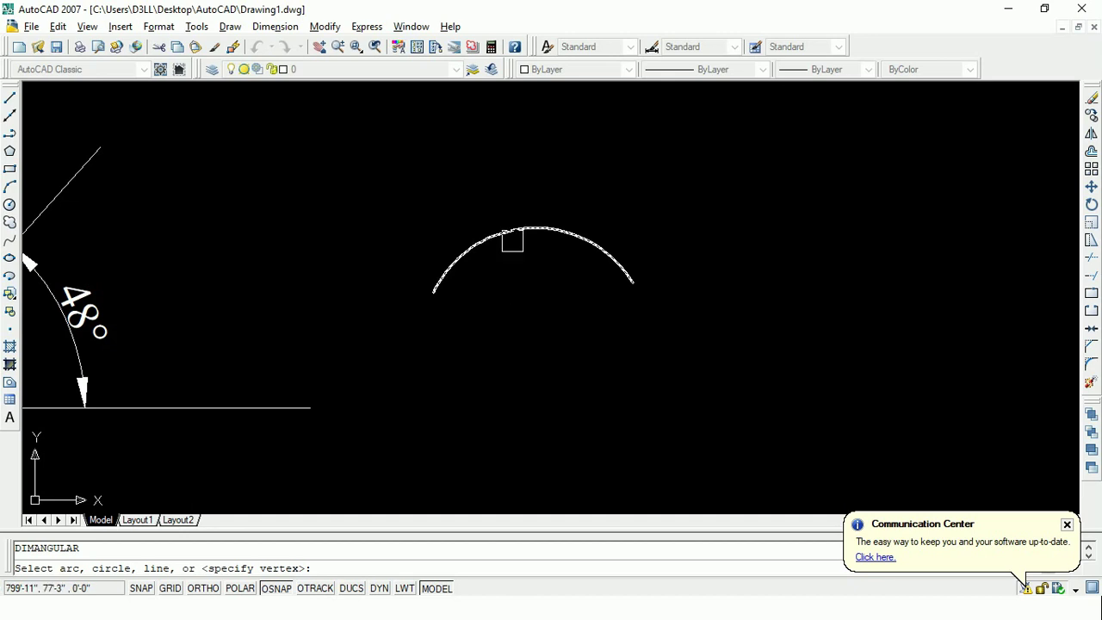
left_click(510, 237)
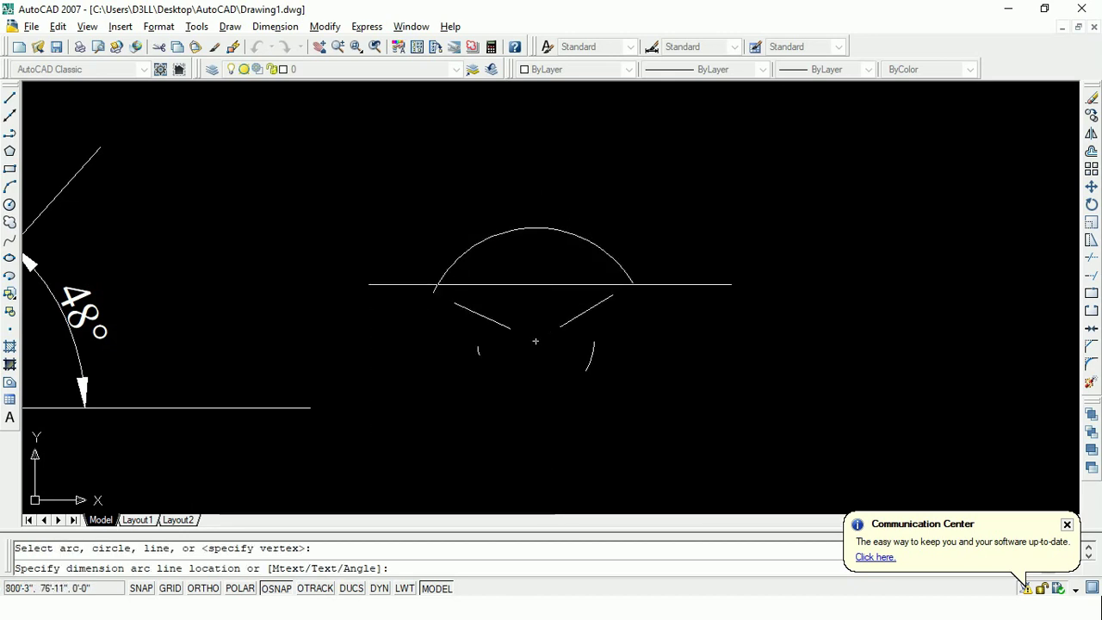
left_click(545, 293)
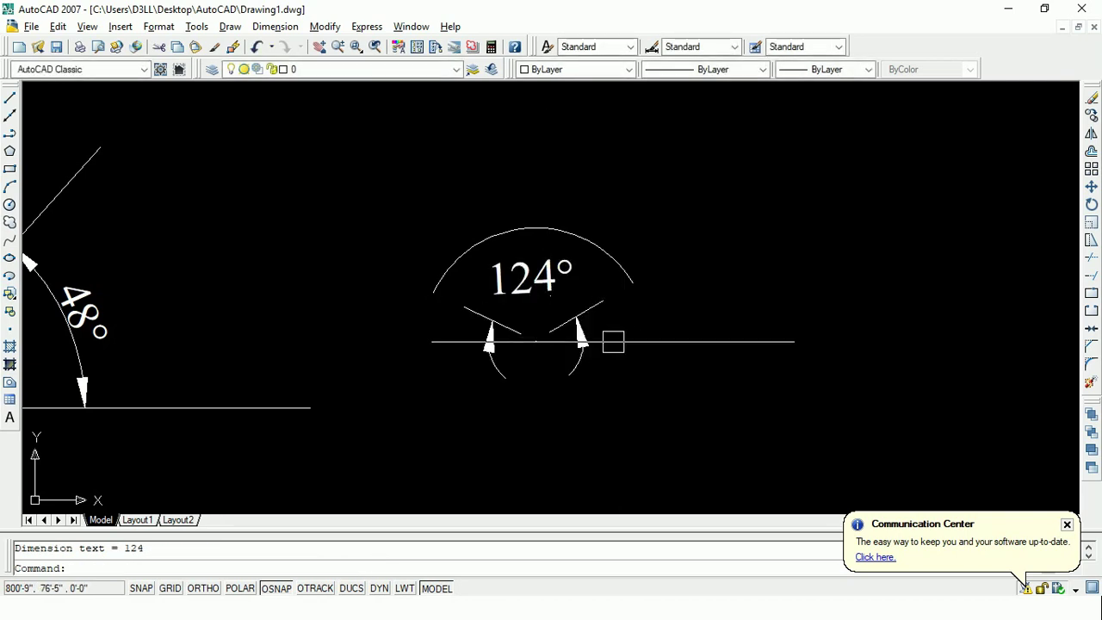
Step: Reveal '8. Arc length' with shortcut dar on the Types of Dimensions slide
key("alt+Tab")
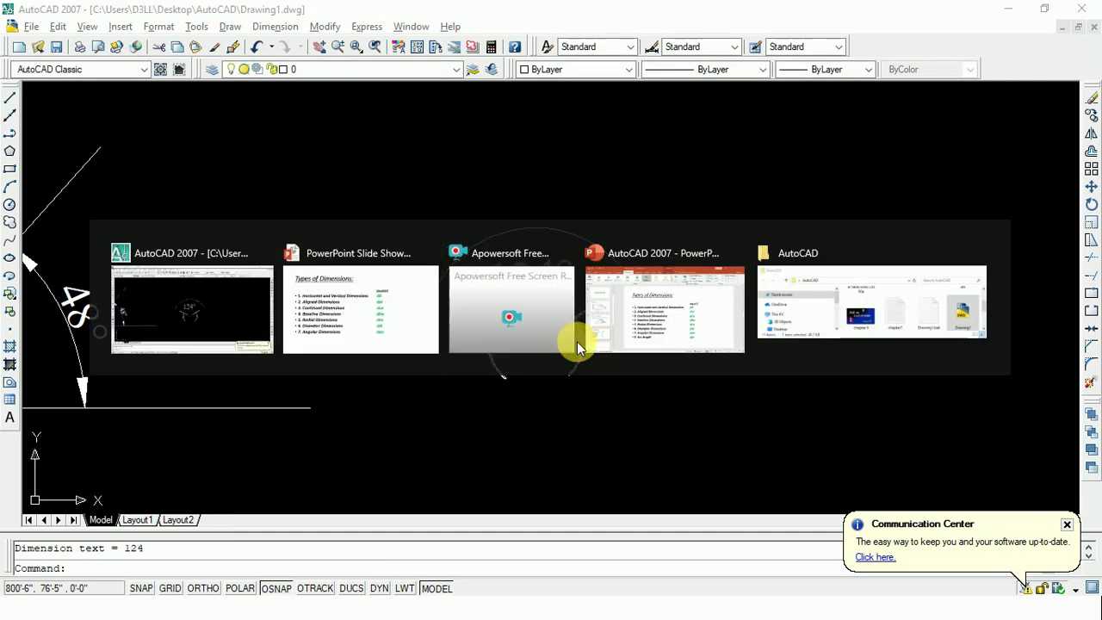
left_click(577, 474)
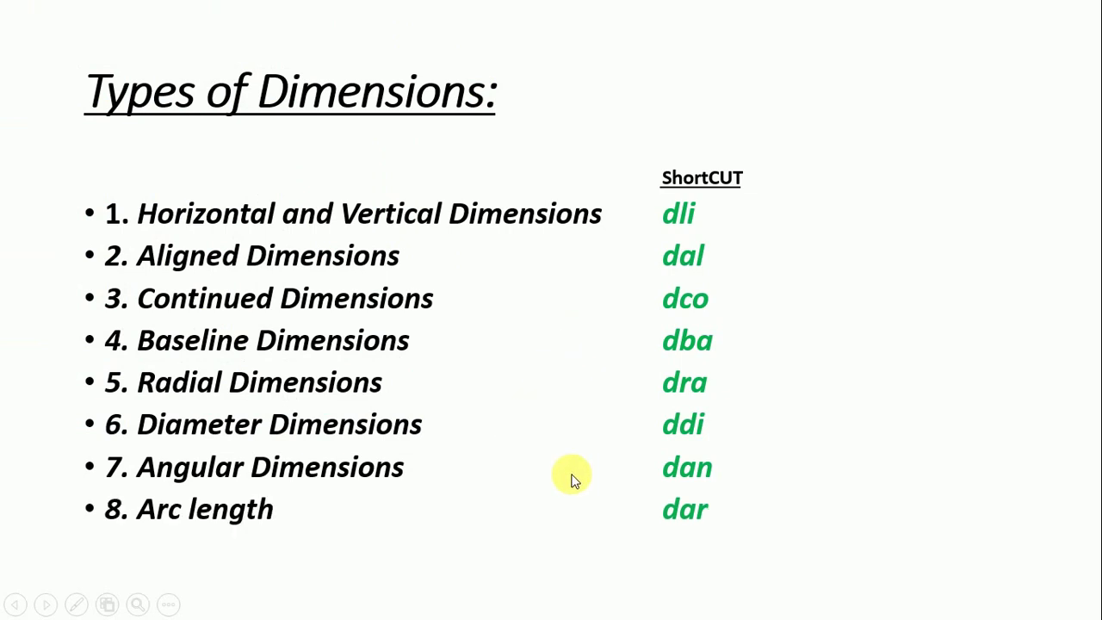
key("alt+Tab")
key("Escape")
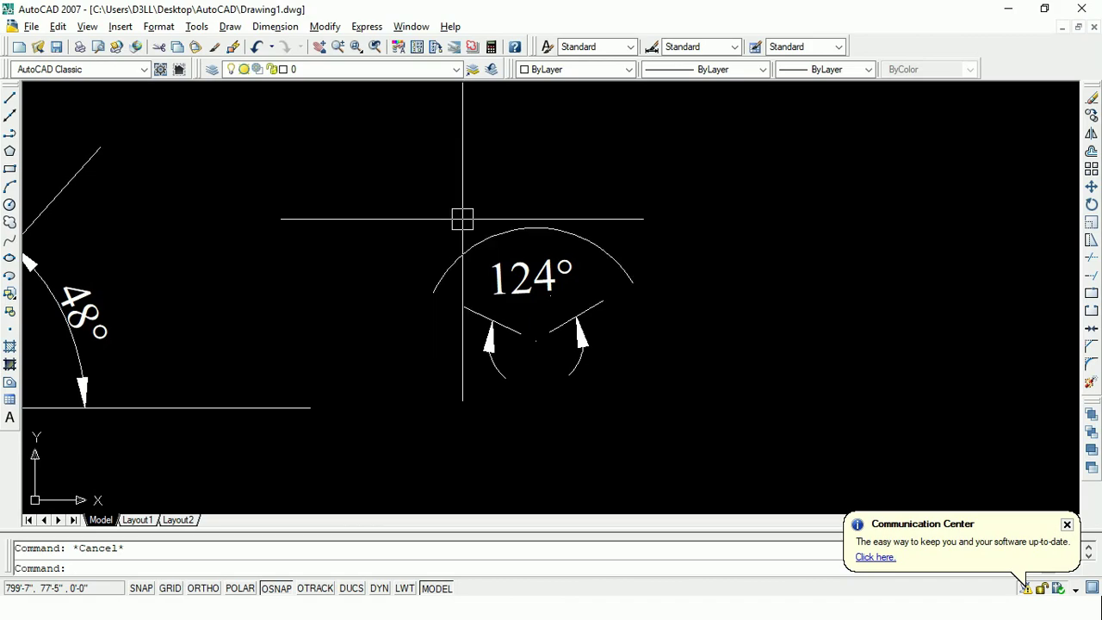
key("alt+Tab")
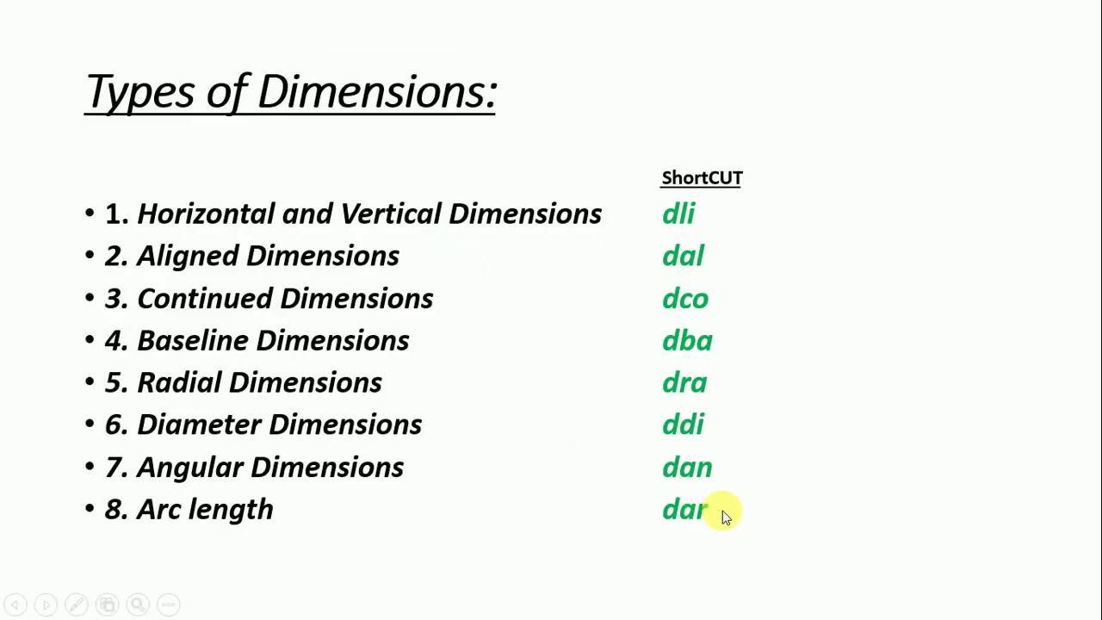
key("alt+Tab")
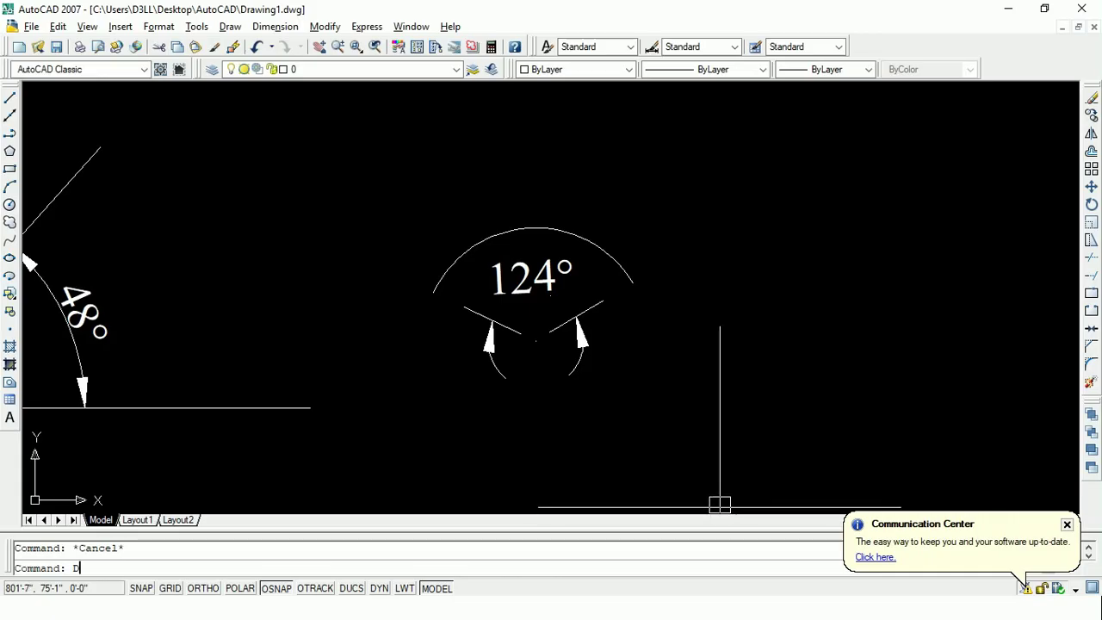
Step: Dimension the arc's length as 2' with DAR, placed above the arc
key("Return")
left_click(494, 235)
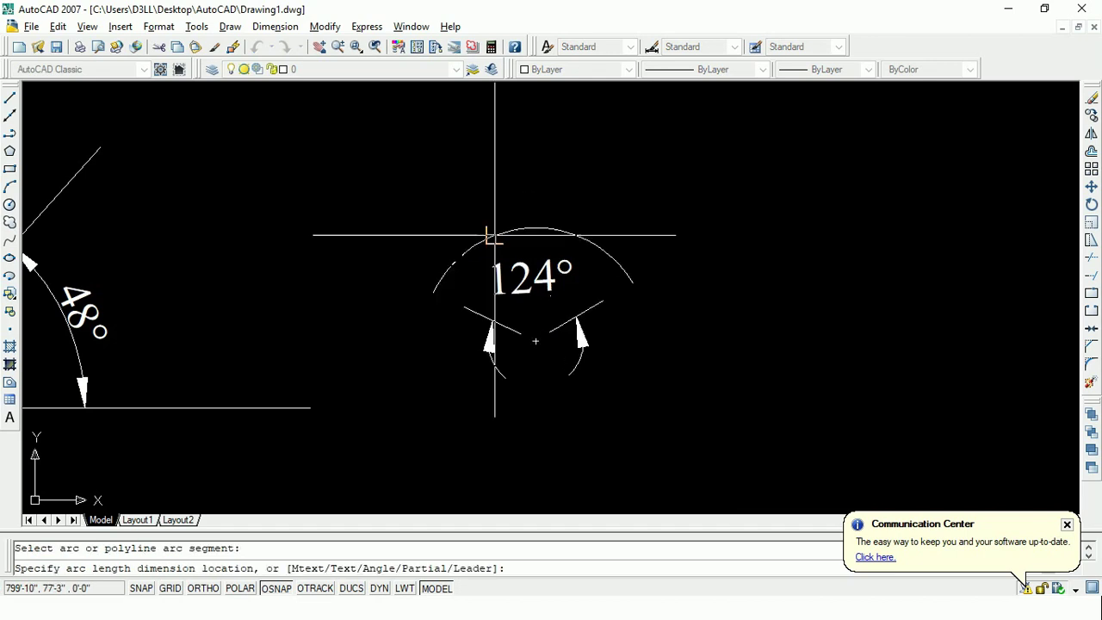
left_click(491, 161)
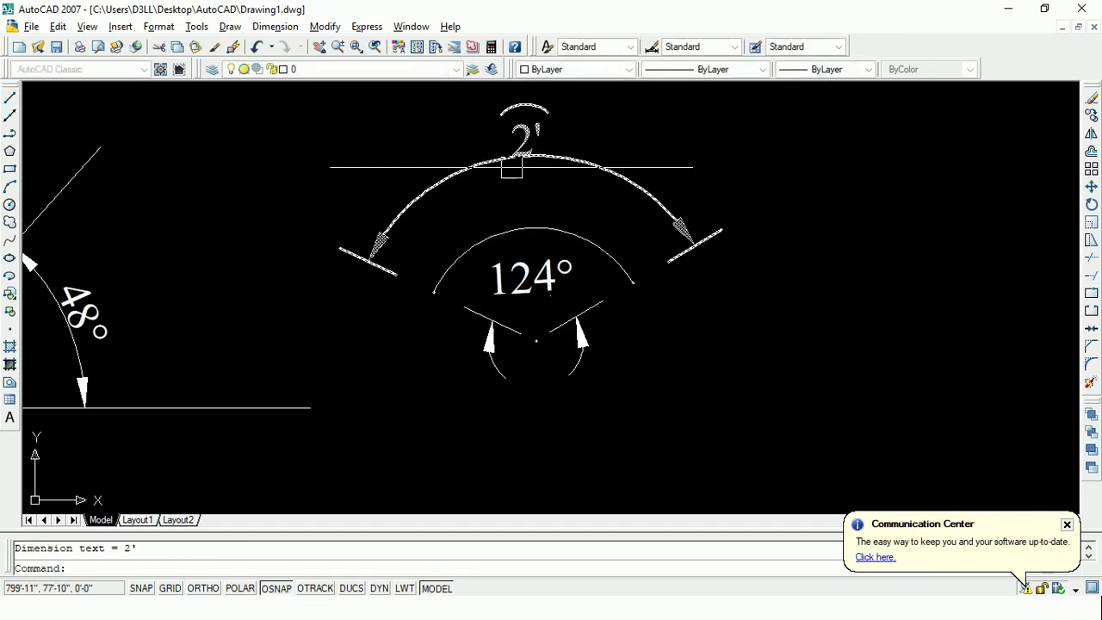
scroll(525, 127, "up", 2)
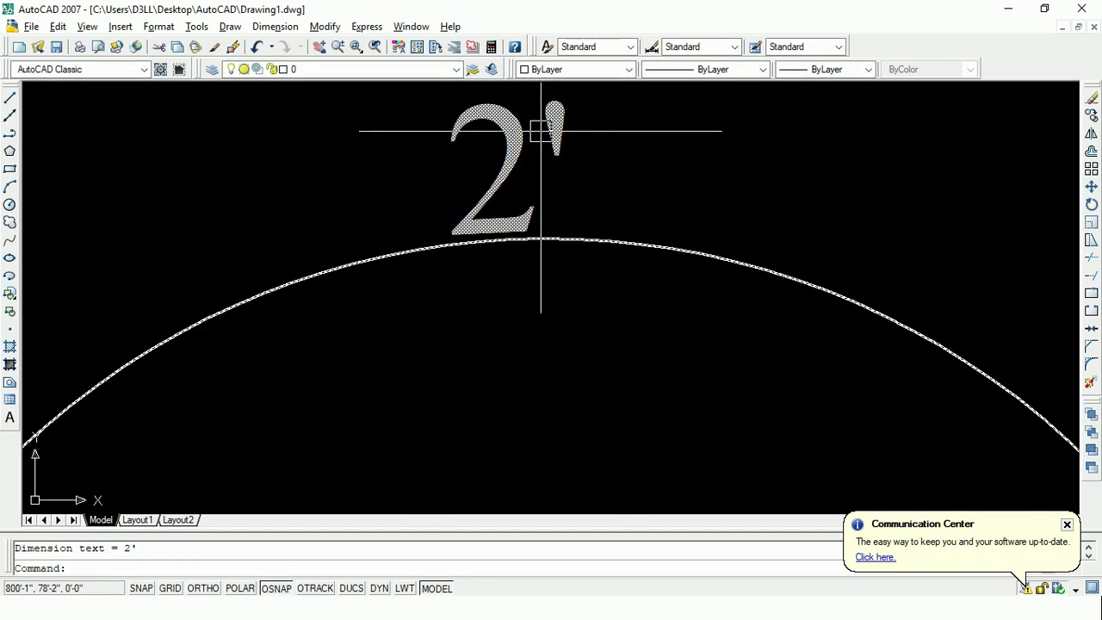
scroll(549, 172, "down", 2)
scroll(569, 185, "down", 2)
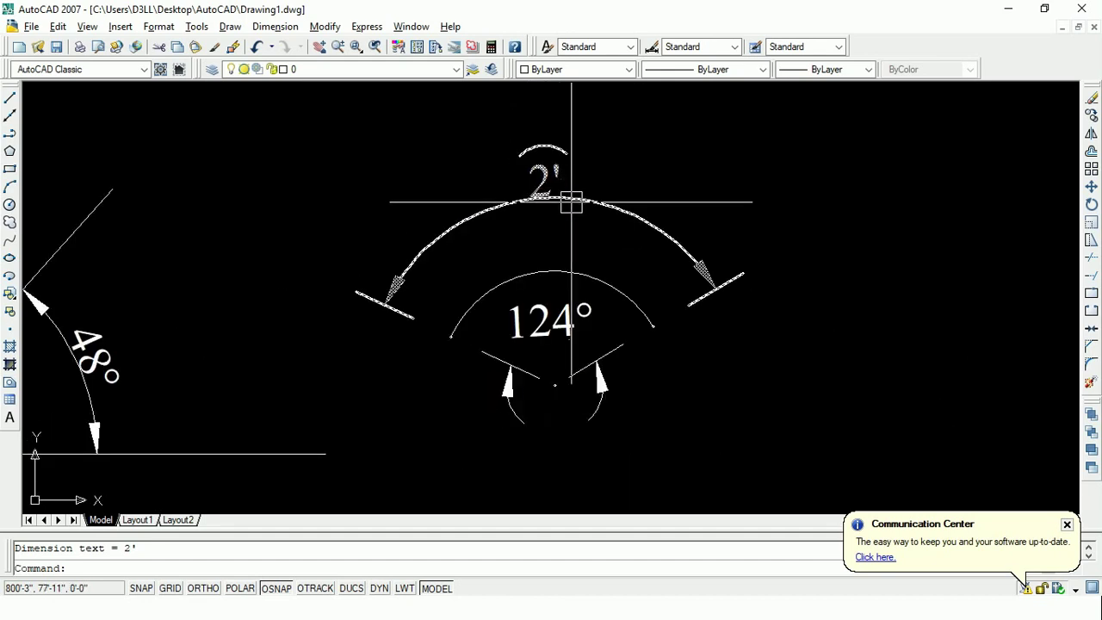